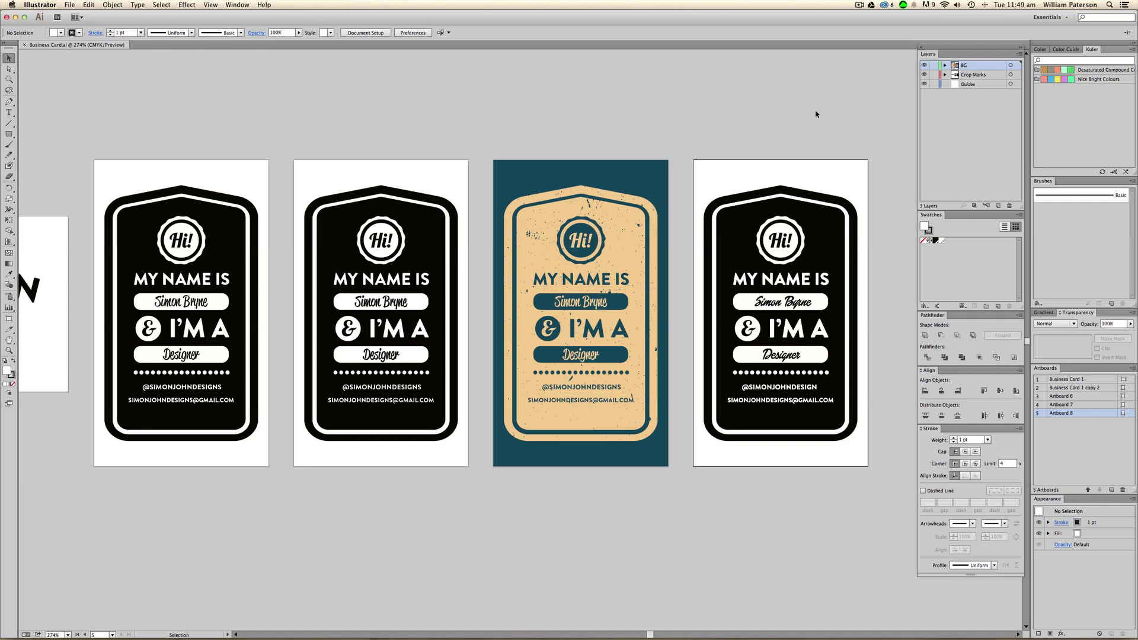
# Step: Look over the logo card and the four badge-shaped card variations across the artboards
pyautogui.moveTo(835, 282); pyautogui.dragTo(741, 622)
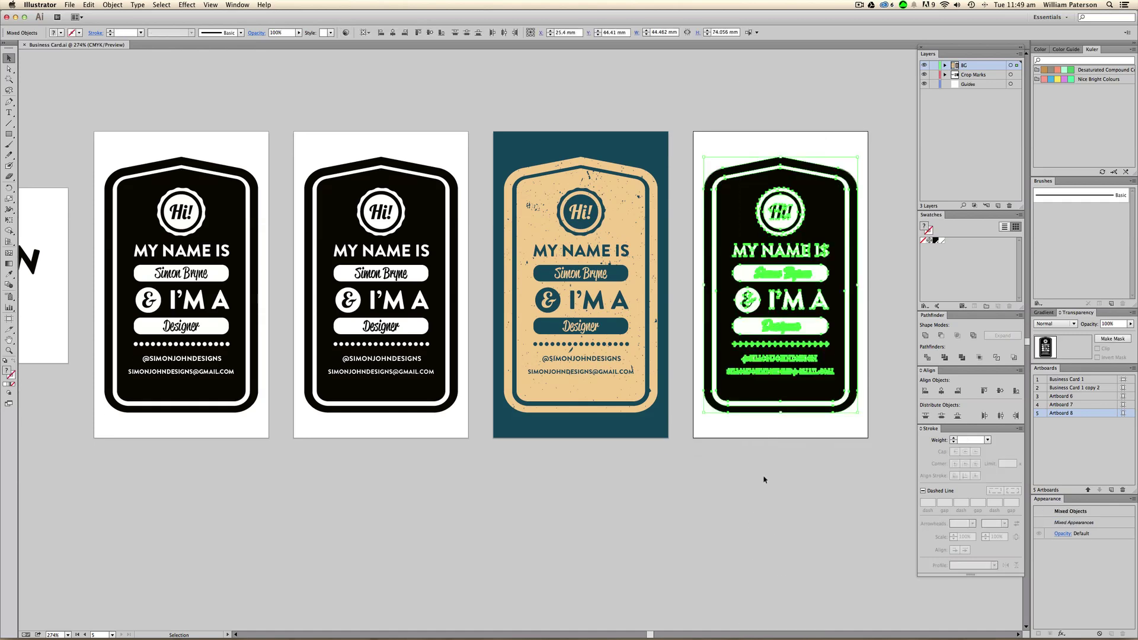
pyautogui.click(765, 478)
pyautogui.hscroll(-10, 257, 364)
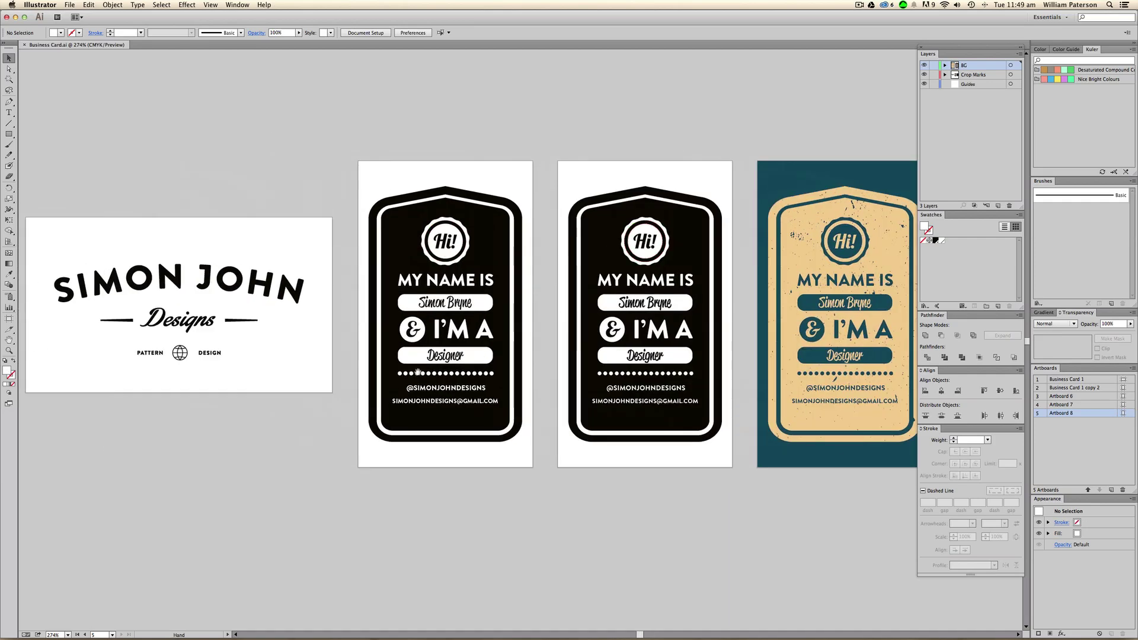
pyautogui.moveTo(256, 364); pyautogui.dragTo(250, 373)
pyautogui.click(276, 419)
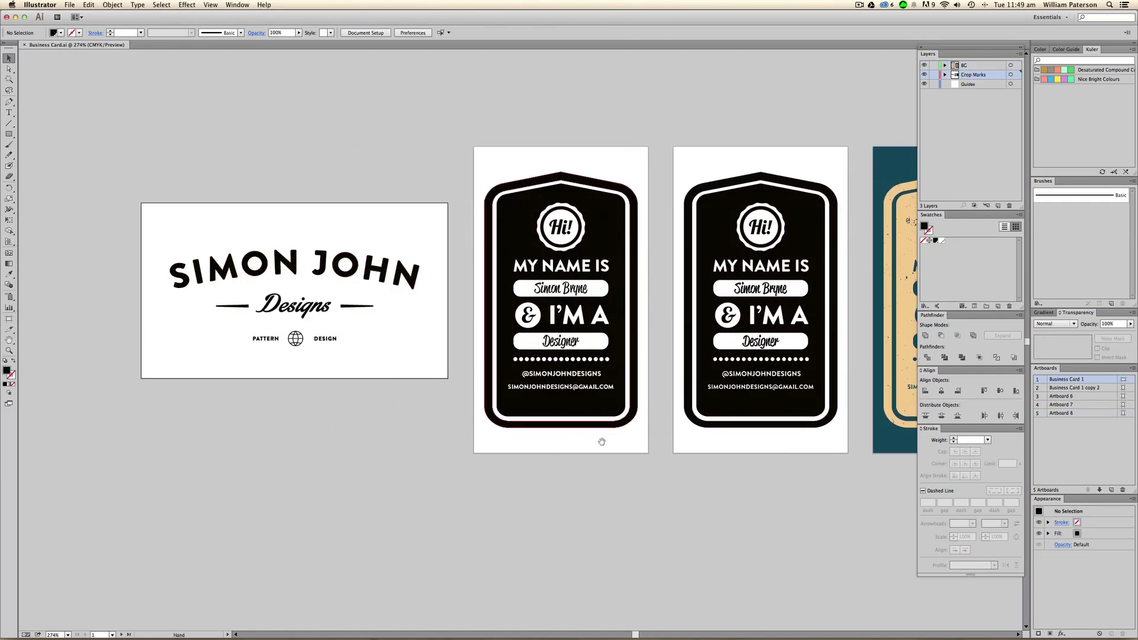
pyautogui.moveTo(610, 444); pyautogui.dragTo(418, 432)
pyautogui.hscroll(8, 605, 443)
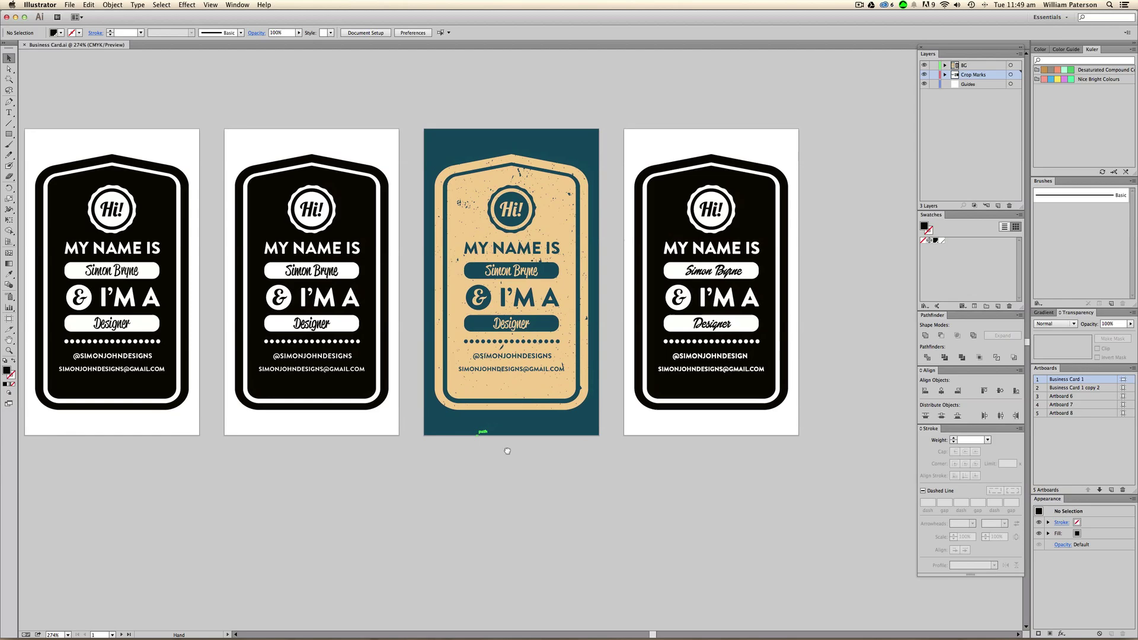
pyautogui.hscroll(-8, 543, 480)
pyautogui.moveTo(544, 480); pyautogui.dragTo(382, 446)
pyautogui.moveTo(514, 448); pyautogui.dragTo(314, 428)
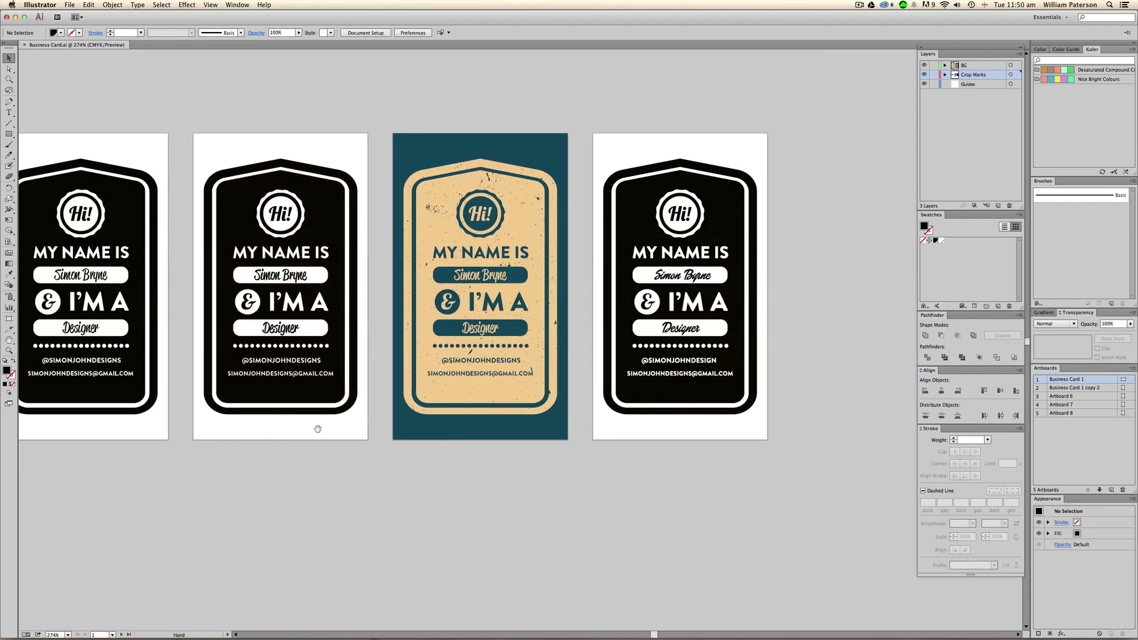
pyautogui.moveTo(638, 476); pyautogui.dragTo(676, 181)
pyautogui.click(676, 183)
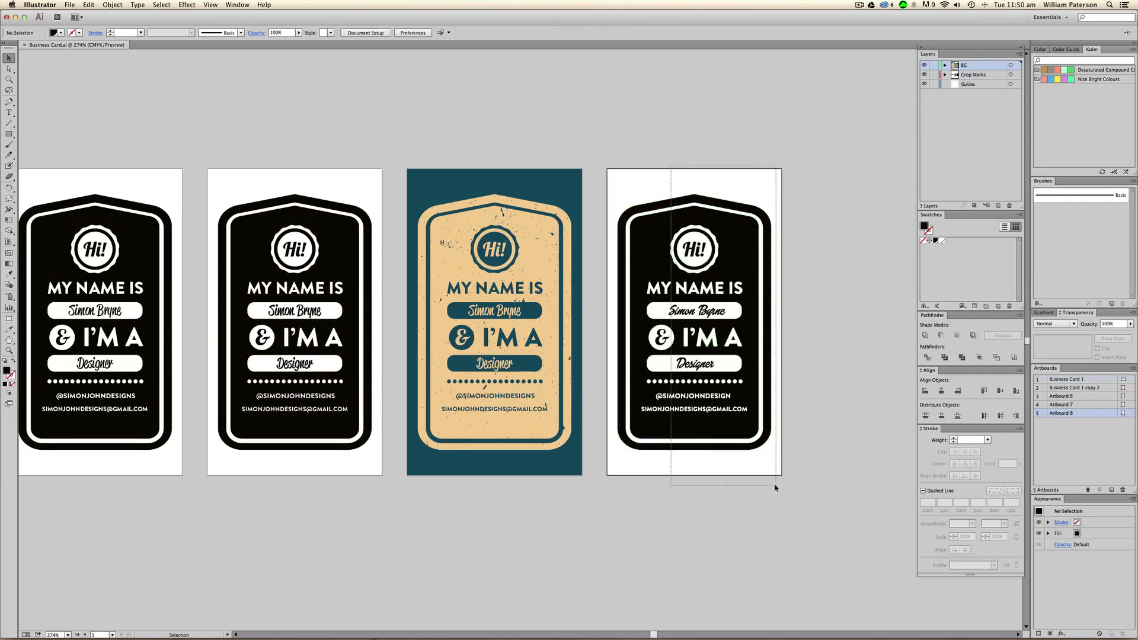
pyautogui.moveTo(780, 432); pyautogui.dragTo(646, 435)
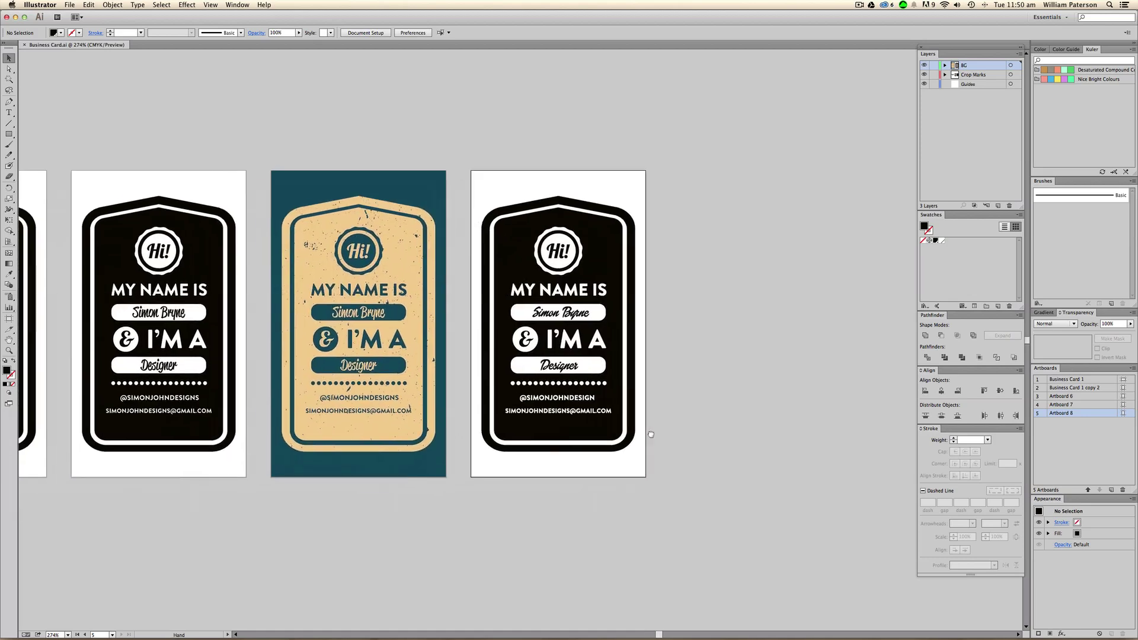
# Step: Delete the last artboard and add two new artboards, leaving a blank one at the end of the row
pyautogui.click(1122, 489)
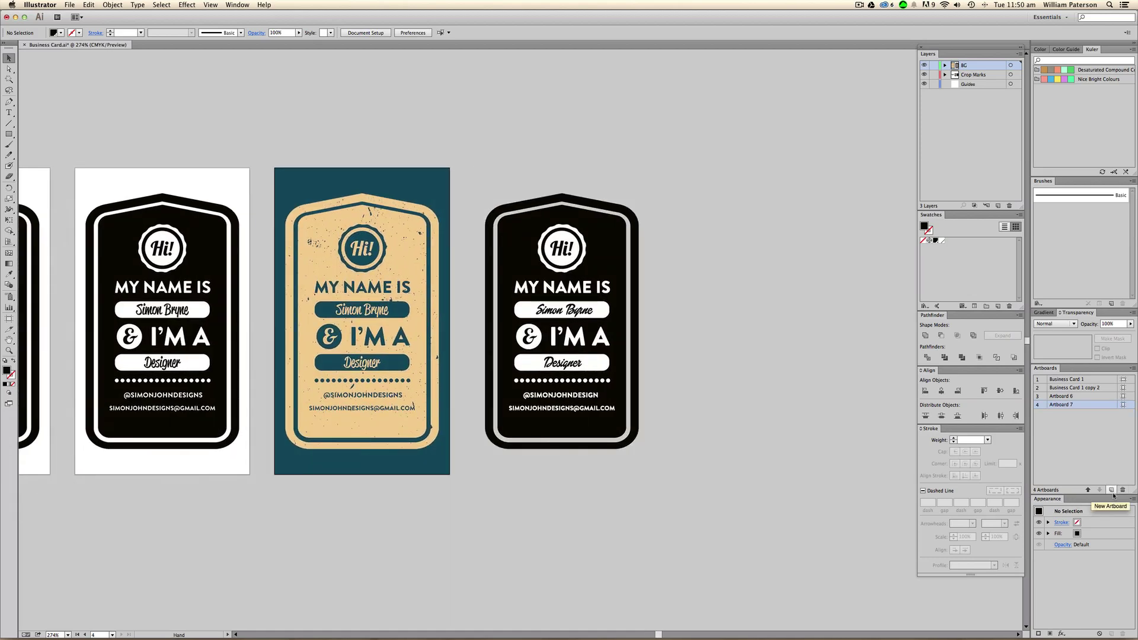
pyautogui.click(1112, 490)
pyautogui.click(1112, 490)
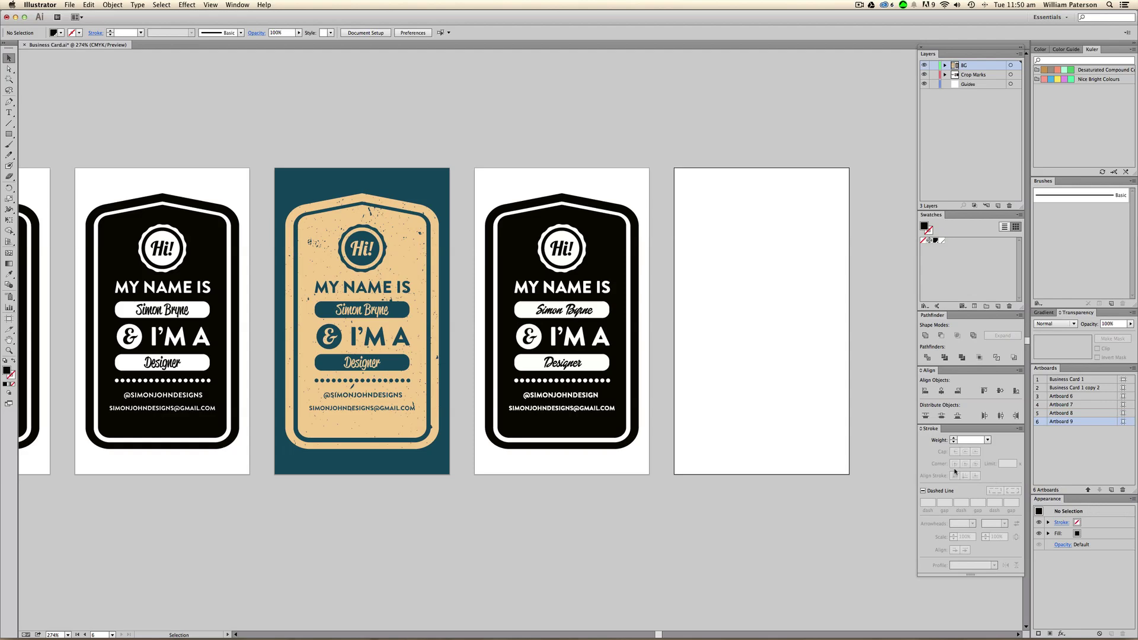
# Step: Examine the textured teal badge artwork and compare it with the logo card and the black-and-white versions
pyautogui.moveTo(387, 247); pyautogui.dragTo(552, 94)
pyautogui.press('super+z')
pyautogui.moveTo(119, 277); pyautogui.dragTo(539, 318)
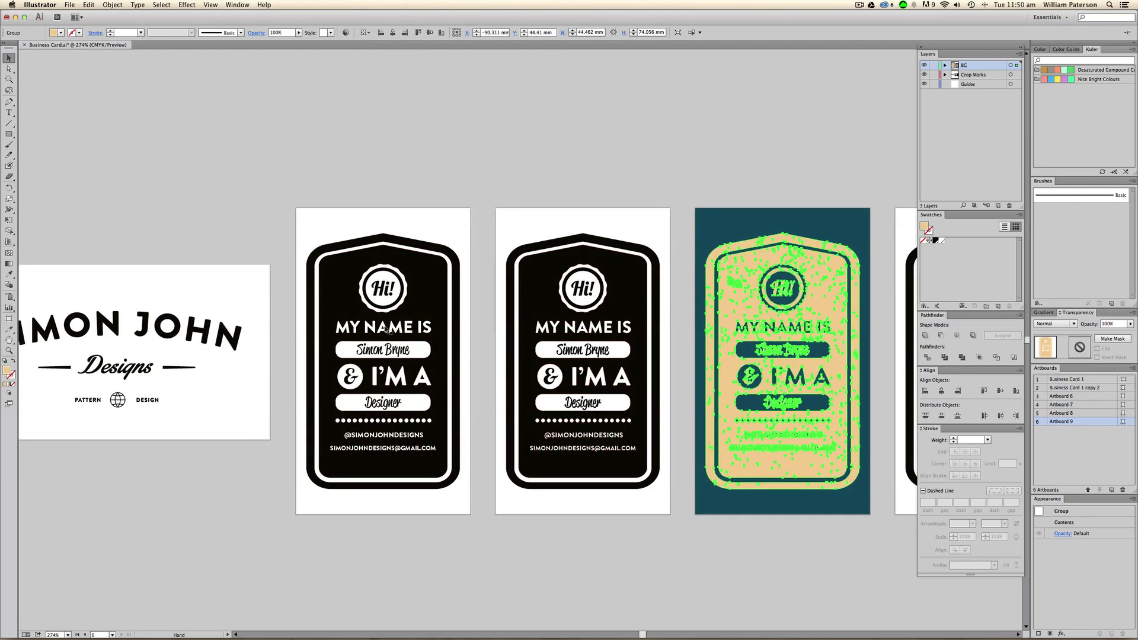
pyautogui.moveTo(766, 332); pyautogui.dragTo(528, 308)
pyautogui.moveTo(242, 220); pyautogui.dragTo(691, 201)
pyautogui.moveTo(412, 229); pyautogui.dragTo(216, 371)
pyautogui.click(414, 472)
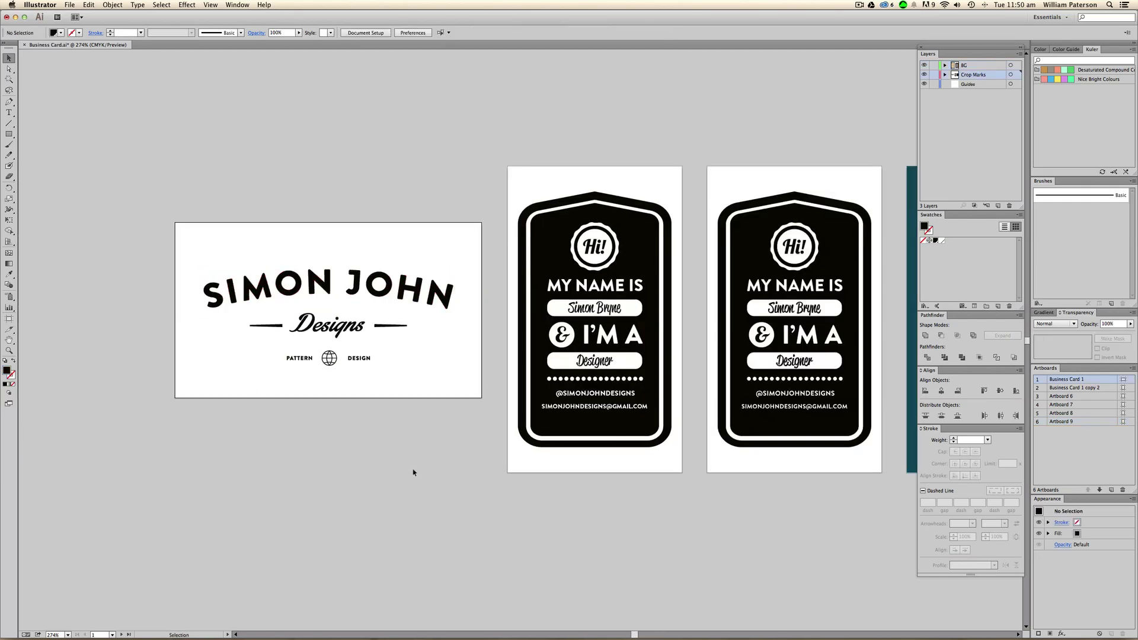
pyautogui.moveTo(417, 450); pyautogui.dragTo(253, 132)
pyautogui.moveTo(356, 180); pyautogui.dragTo(377, 199)
pyautogui.hscroll(10, 320, 184)
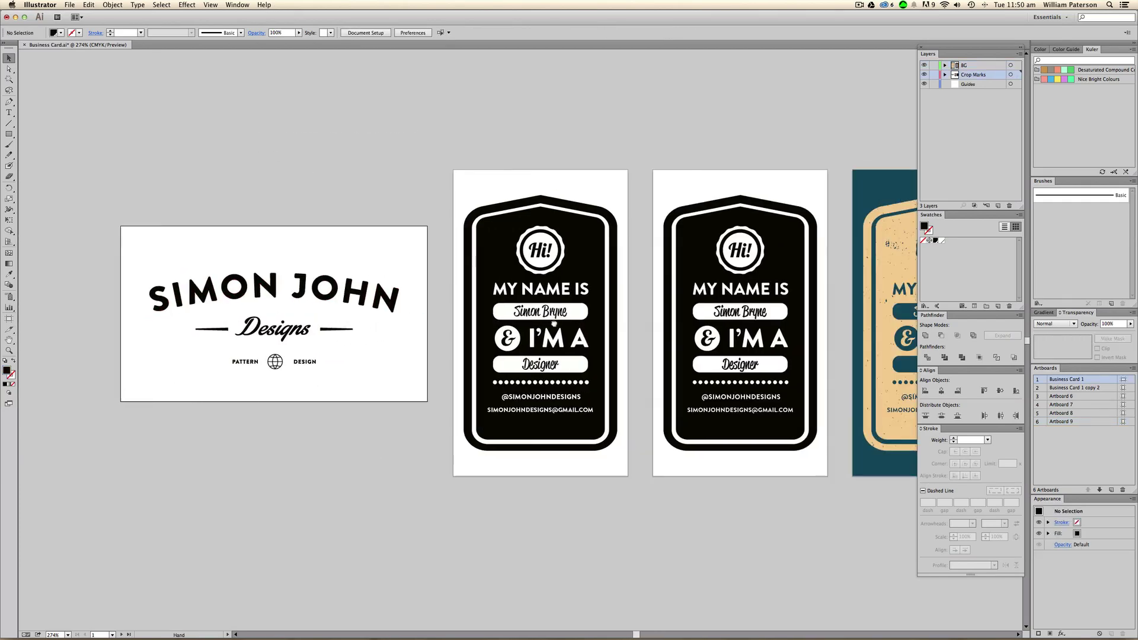
pyautogui.hscroll(12, 593, 238)
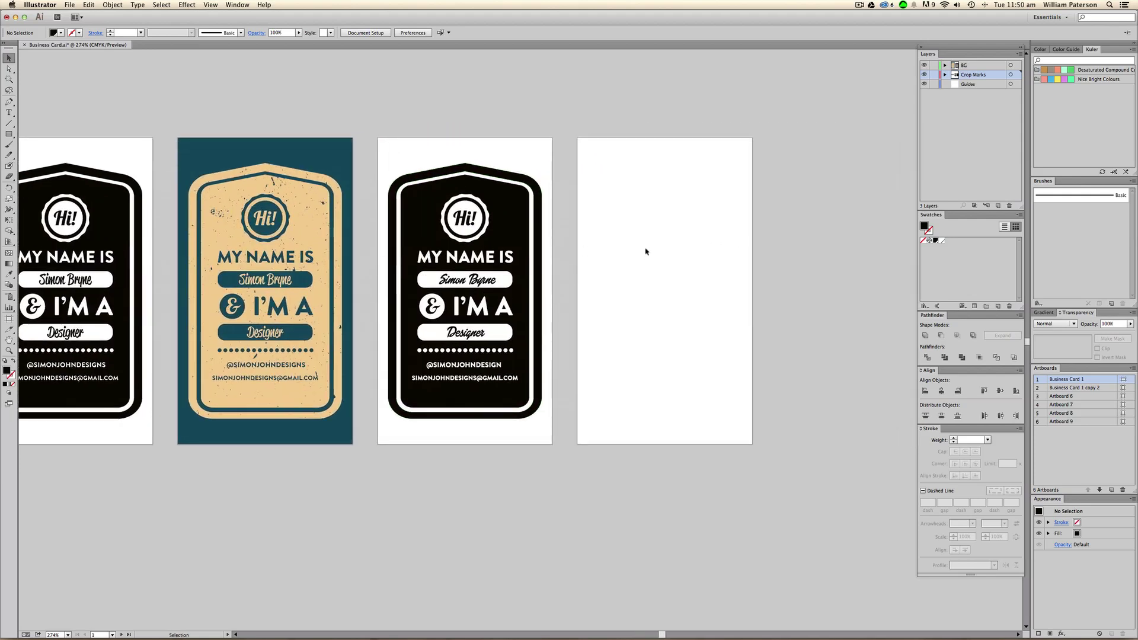
# Step: Draw a tall black rectangle about 37 mm wide and 72 mm high on the blank artboard
pyautogui.click(646, 252)
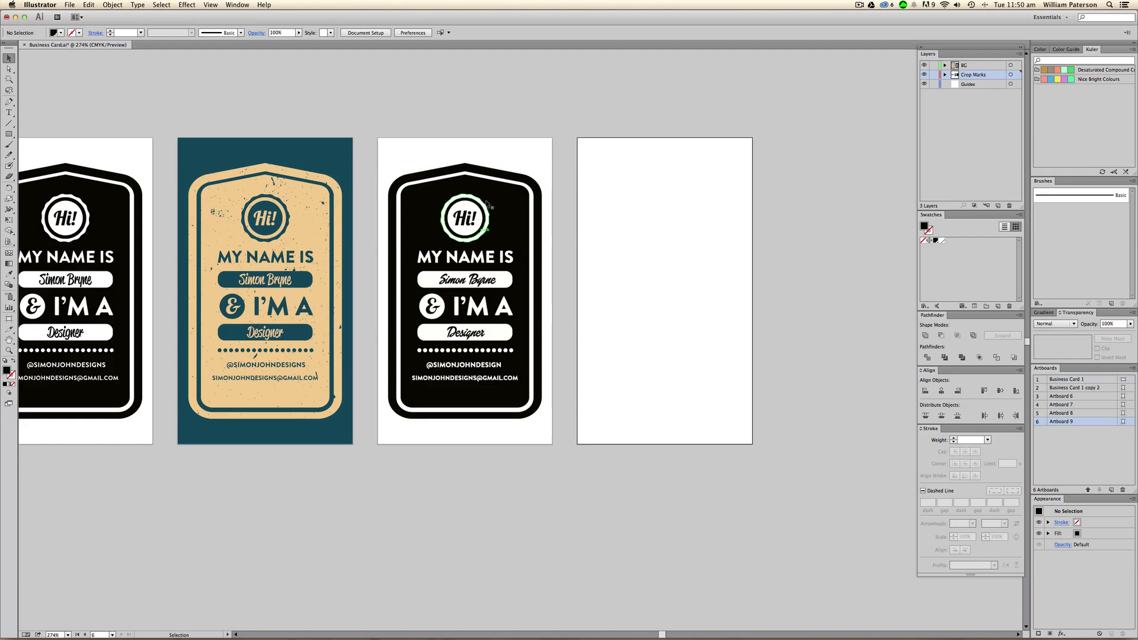
pyautogui.click(14, 137)
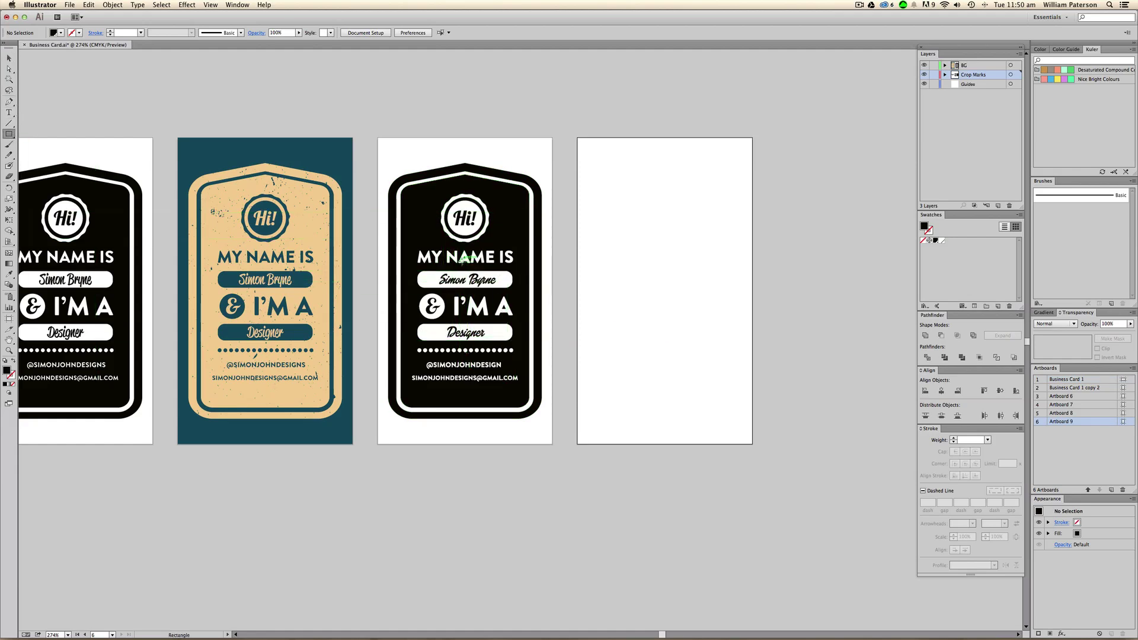
pyautogui.press('super+space')
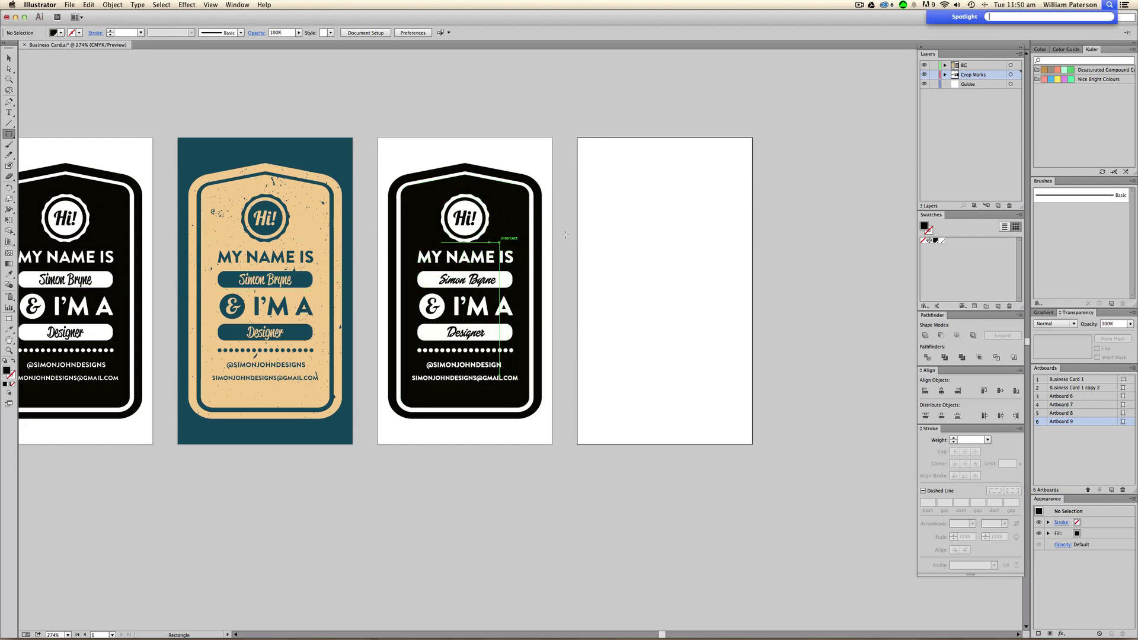
pyautogui.moveTo(624, 194); pyautogui.dragTo(729, 418)
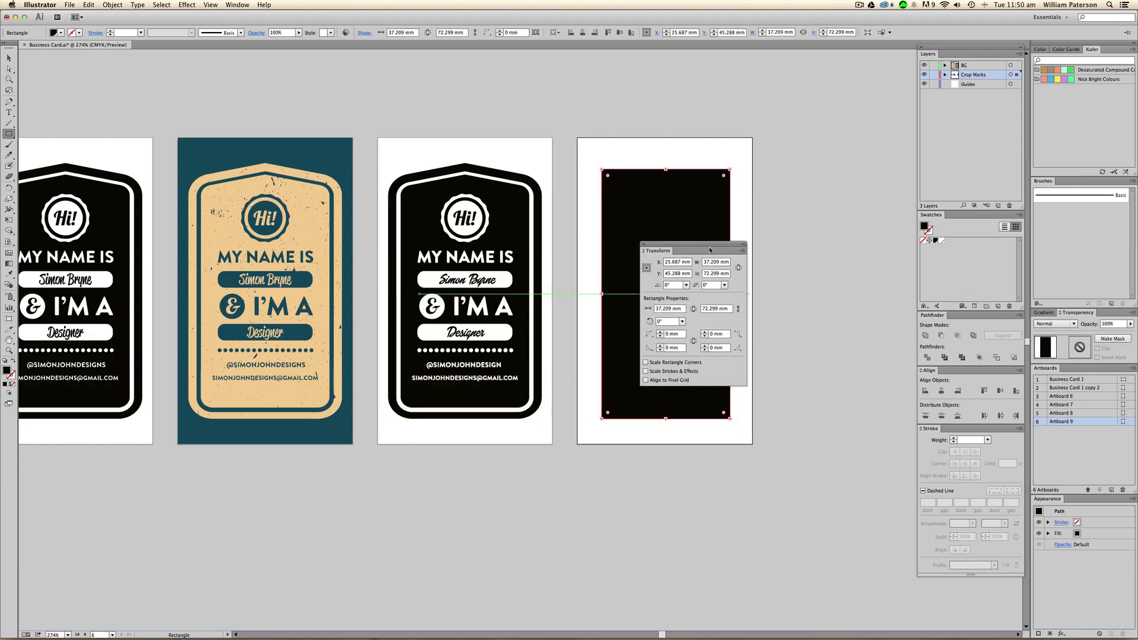
pyautogui.moveTo(688, 247); pyautogui.dragTo(841, 222)
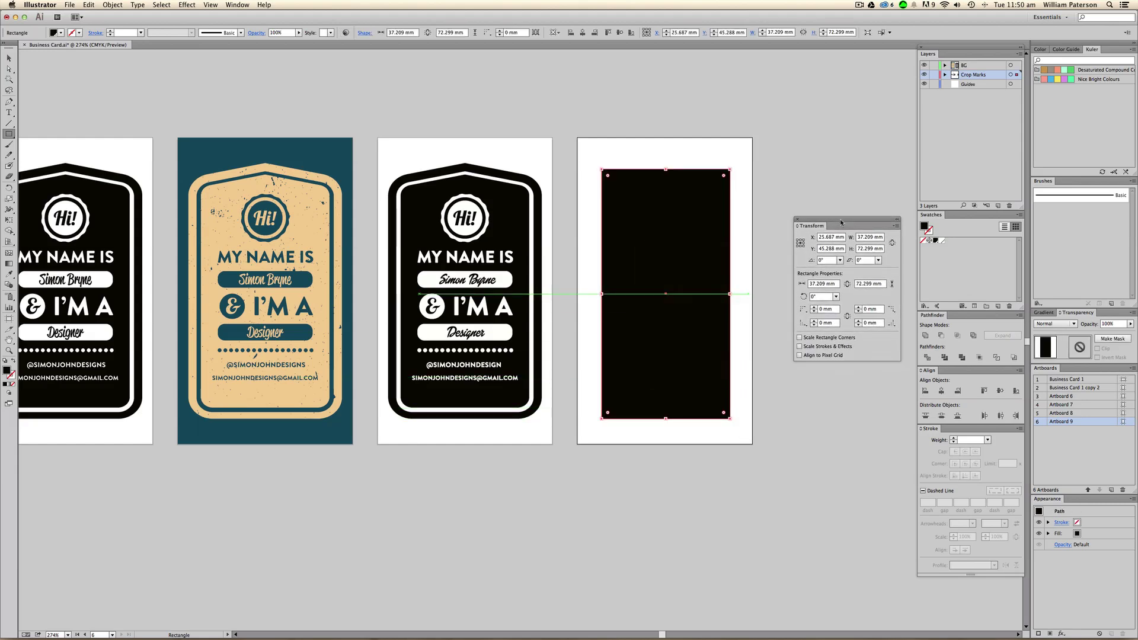
pyautogui.click(797, 220)
# Step: Widen the black rectangle to about 40 mm and centre it on the artboard
pyautogui.press('v')
pyautogui.moveTo(687, 227); pyautogui.dragTo(684, 228)
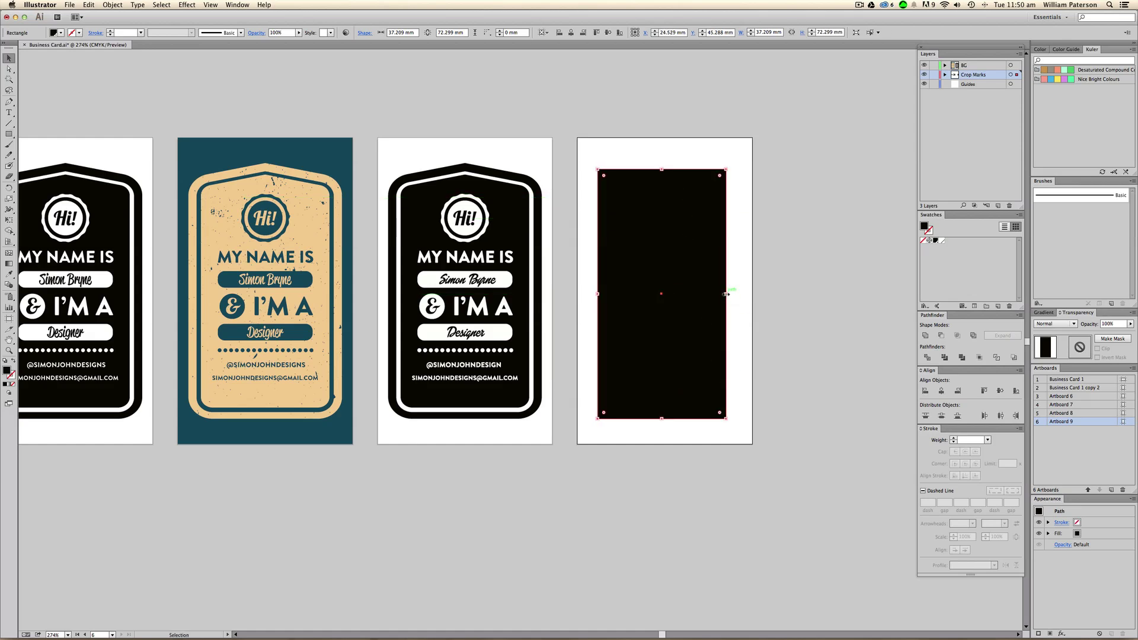
pyautogui.moveTo(726, 294)
pyautogui.mouseDown()
pyautogui.moveTo(737, 294)
pyautogui.moveTo(704, 296)
pyautogui.moveTo(721, 297)
pyautogui.mouseUp()
pyautogui.click(833, 304)
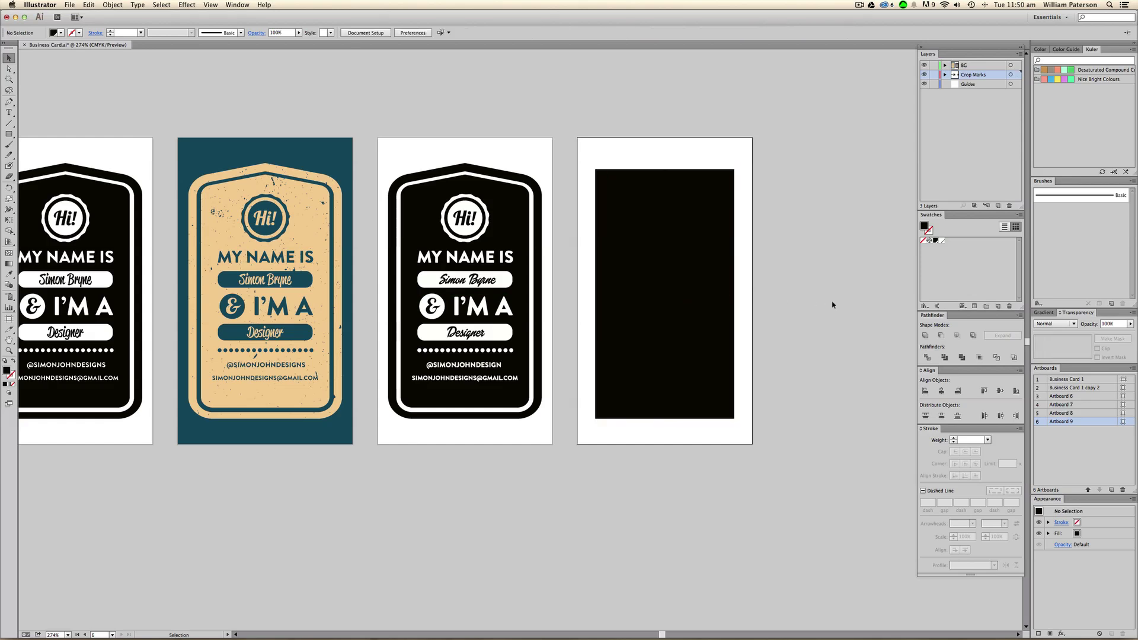
pyautogui.moveTo(775, 140); pyautogui.dragTo(669, 279)
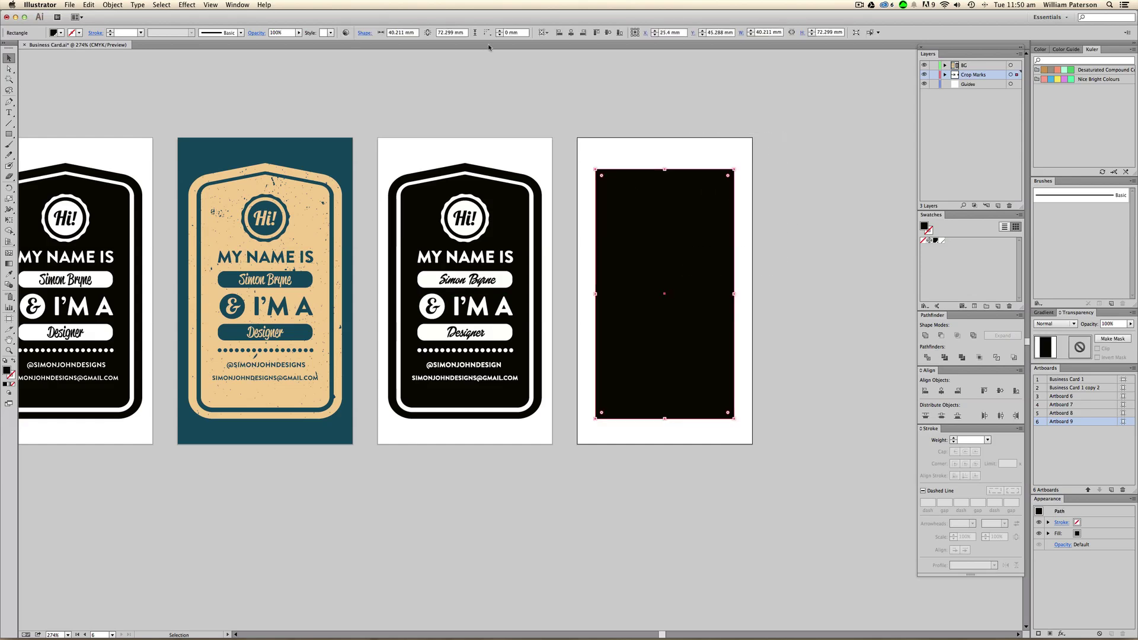
pyautogui.click(573, 33)
pyautogui.click(773, 178)
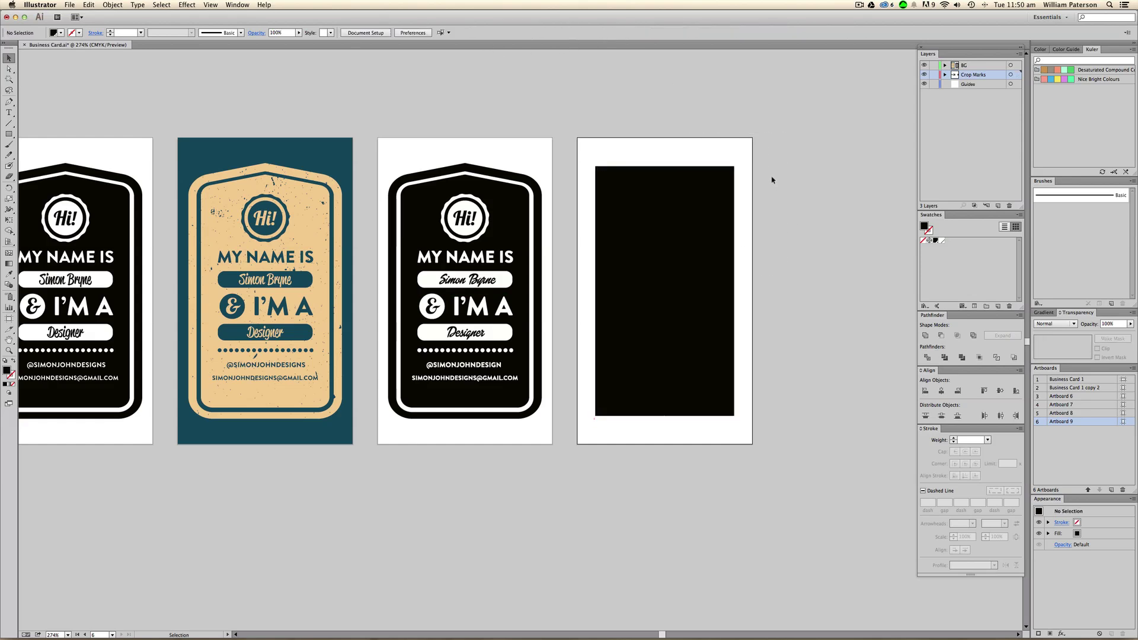
# Step: Add anchor points at the midpoints of the black rectangle's sides
pyautogui.moveTo(751, 152); pyautogui.dragTo(687, 227)
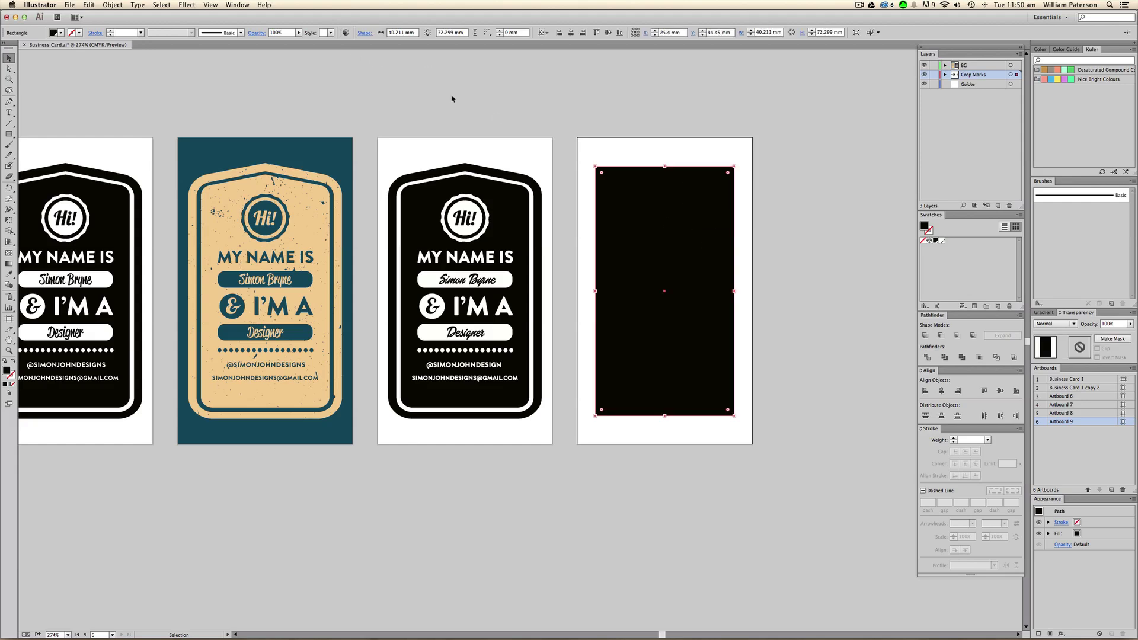
pyautogui.click(113, 5)
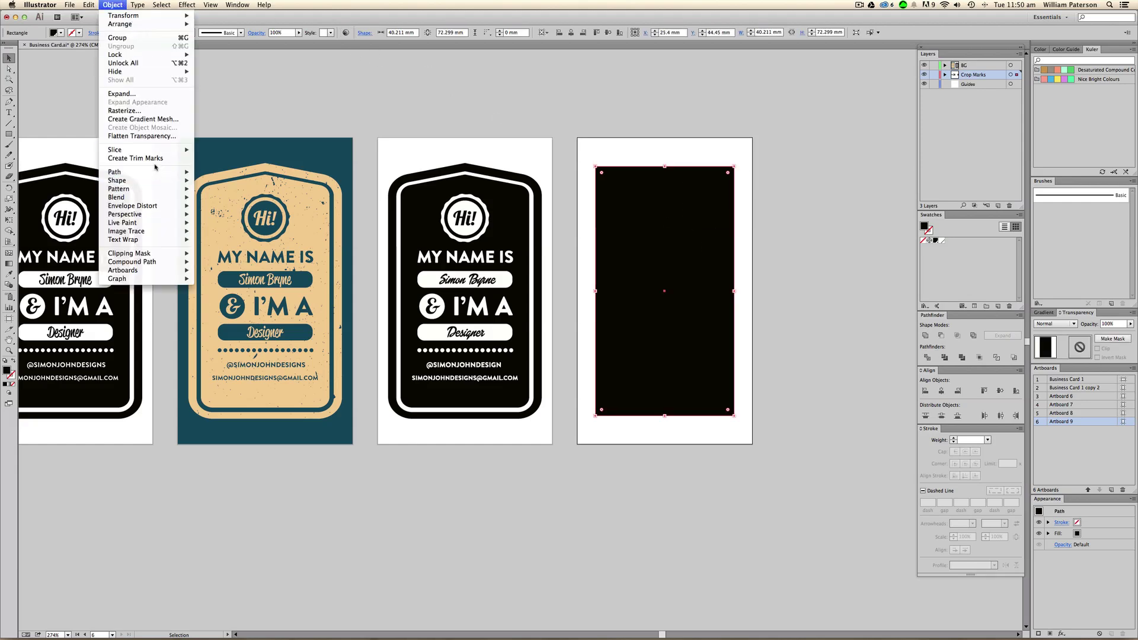
pyautogui.moveTo(155, 172)
pyautogui.click(232, 226)
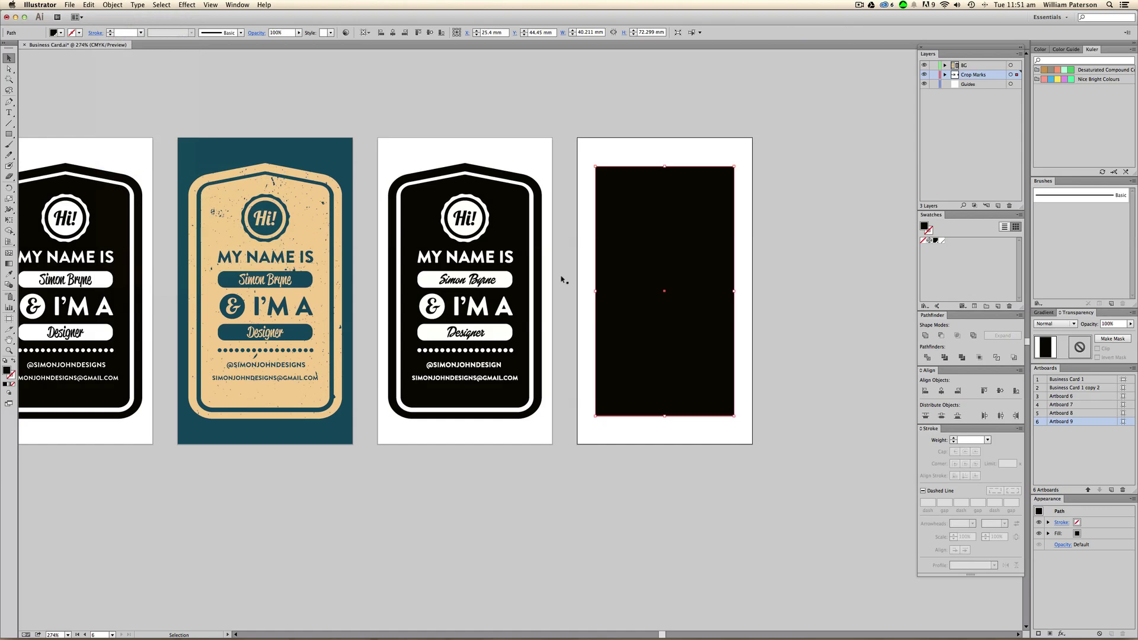
pyautogui.click(787, 284)
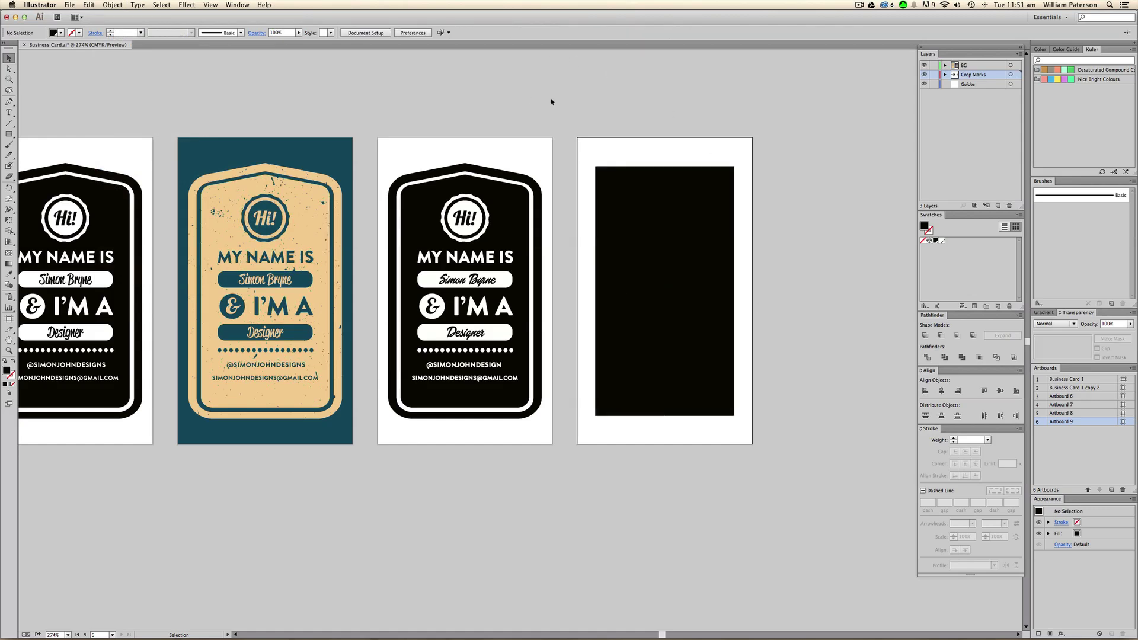
# Step: Raise the middle anchor point of the rectangle's upper edge straight up by about 4.8 mm to form a peak
pyautogui.click(670, 181)
pyautogui.press('a')
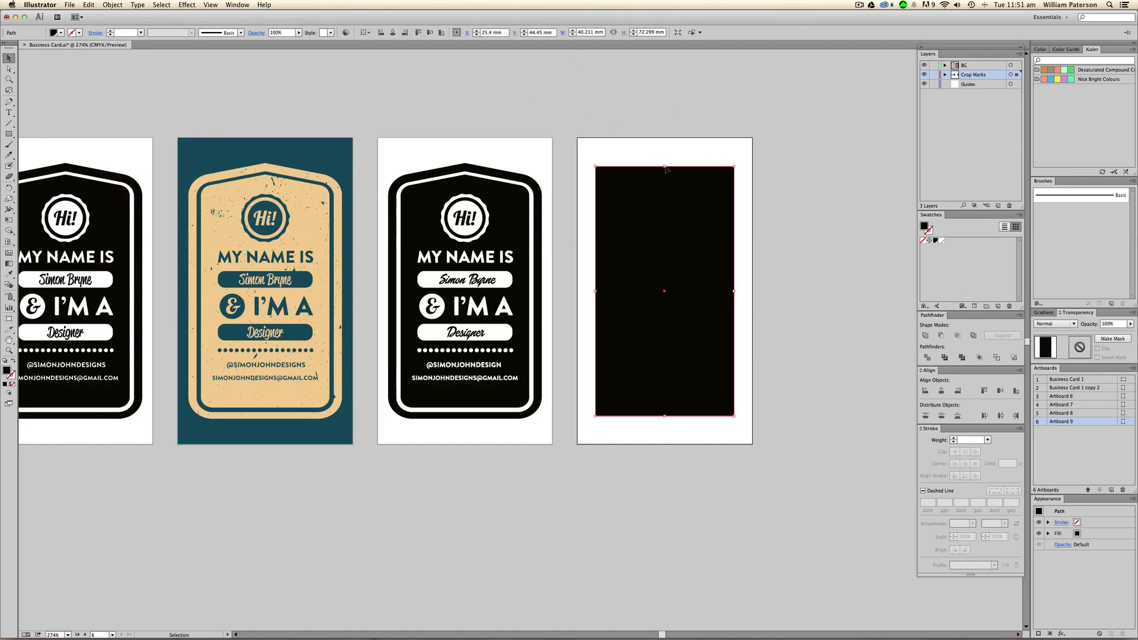
pyautogui.moveTo(672, 159); pyautogui.dragTo(653, 180)
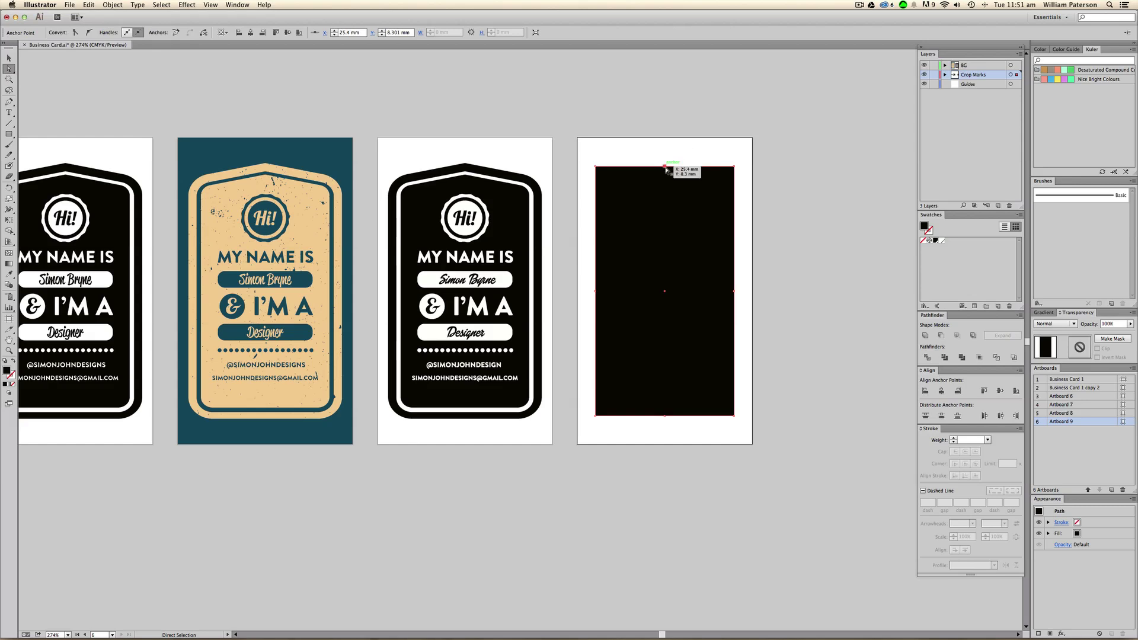
pyautogui.moveTo(665, 168); pyautogui.dragTo(665, 150)
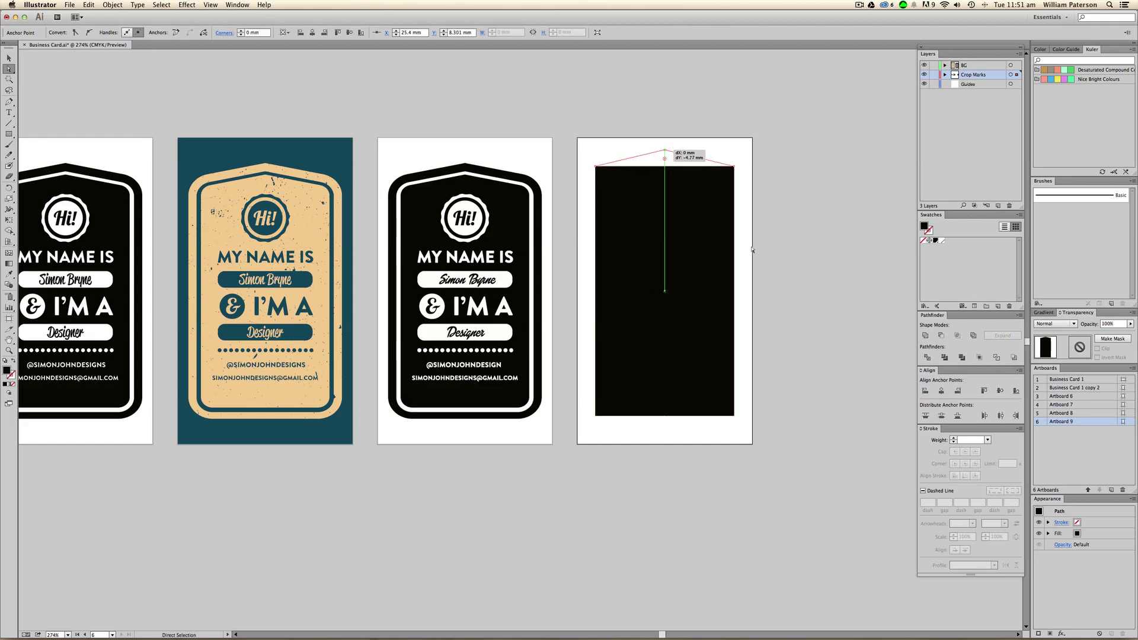
# Step: Shorten the peaked shape to about 70 mm high and reposition it within the artboard, centred horizontally
pyautogui.press('v')
pyautogui.moveTo(665, 416); pyautogui.dragTo(666, 354)
pyautogui.moveTo(661, 280); pyautogui.dragTo(665, 313)
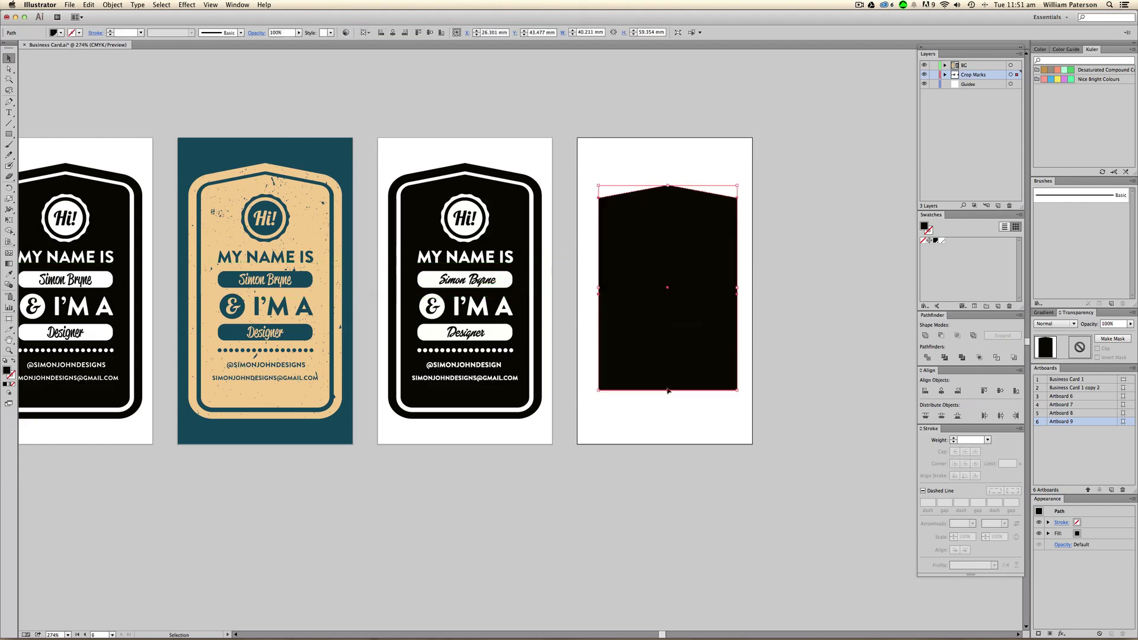
pyautogui.moveTo(668, 389); pyautogui.dragTo(669, 419)
pyautogui.moveTo(666, 354); pyautogui.dragTo(664, 337)
pyautogui.moveTo(666, 398); pyautogui.dragTo(665, 407)
pyautogui.click(808, 346)
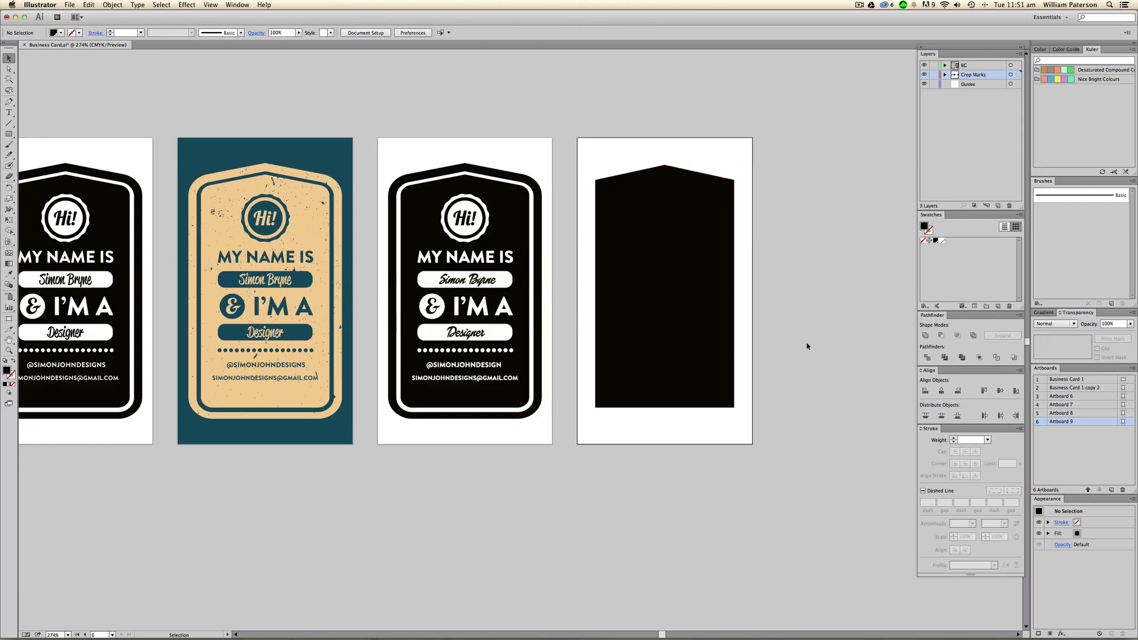
# Step: Round the corners of the peaked black shape to a radius of about 6.7 mm
pyautogui.click(712, 246)
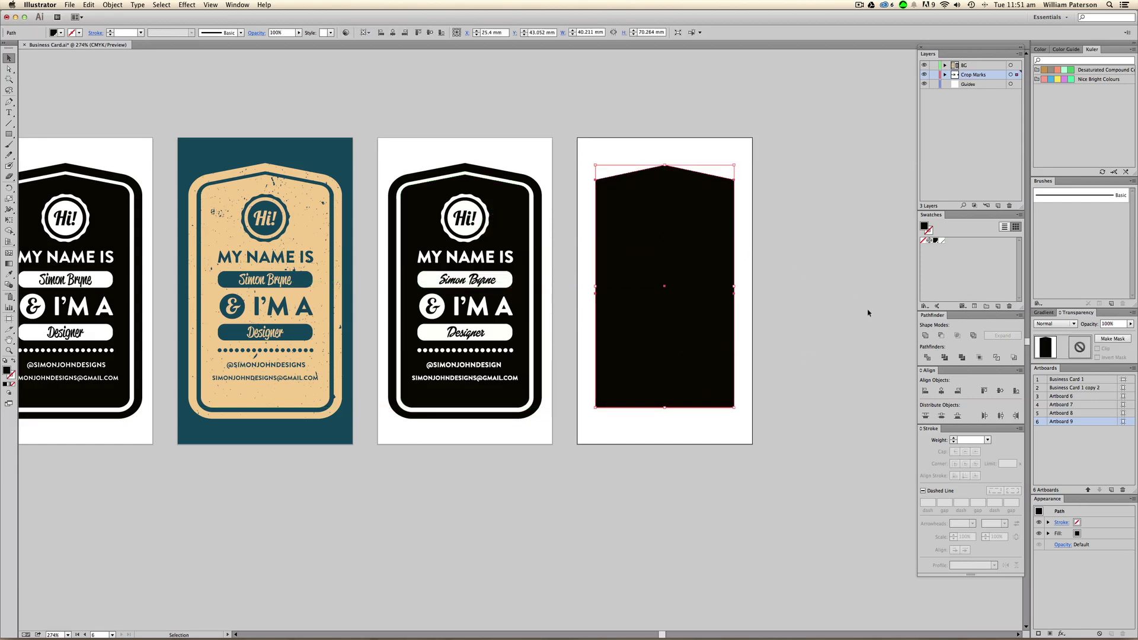
pyautogui.click(820, 235)
pyautogui.click(691, 219)
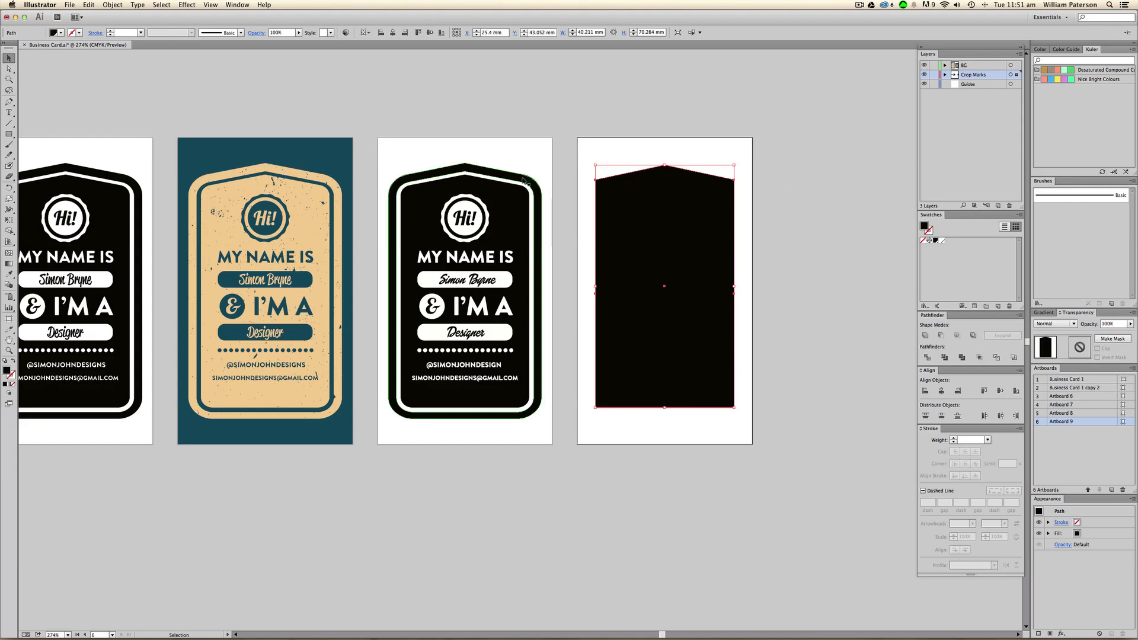
pyautogui.click(756, 191)
pyautogui.click(733, 198)
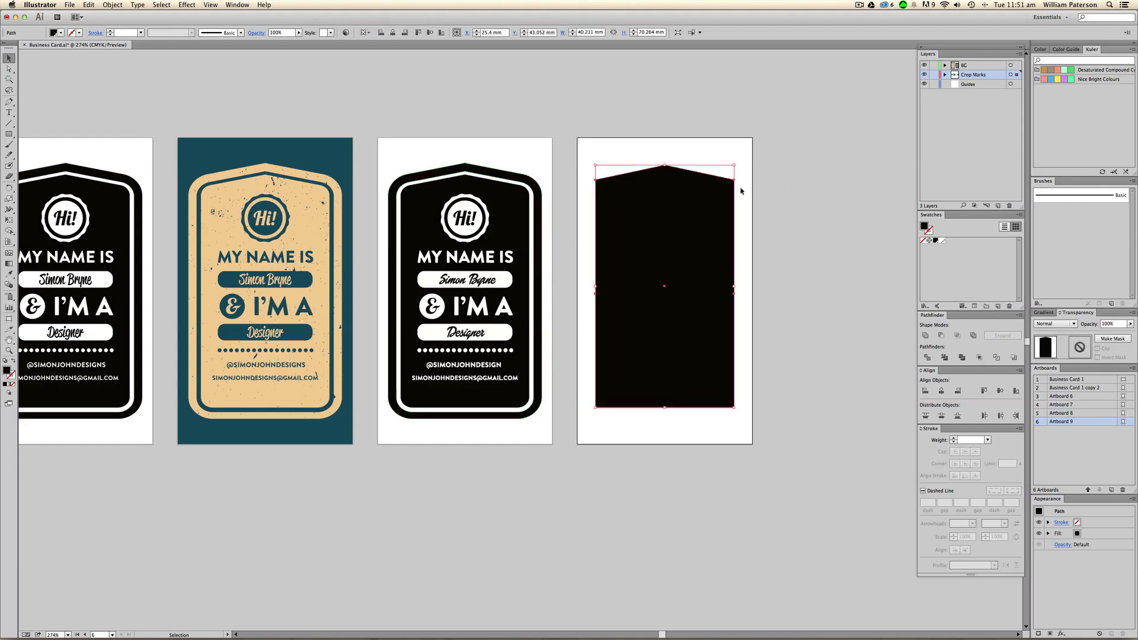
pyautogui.press('a')
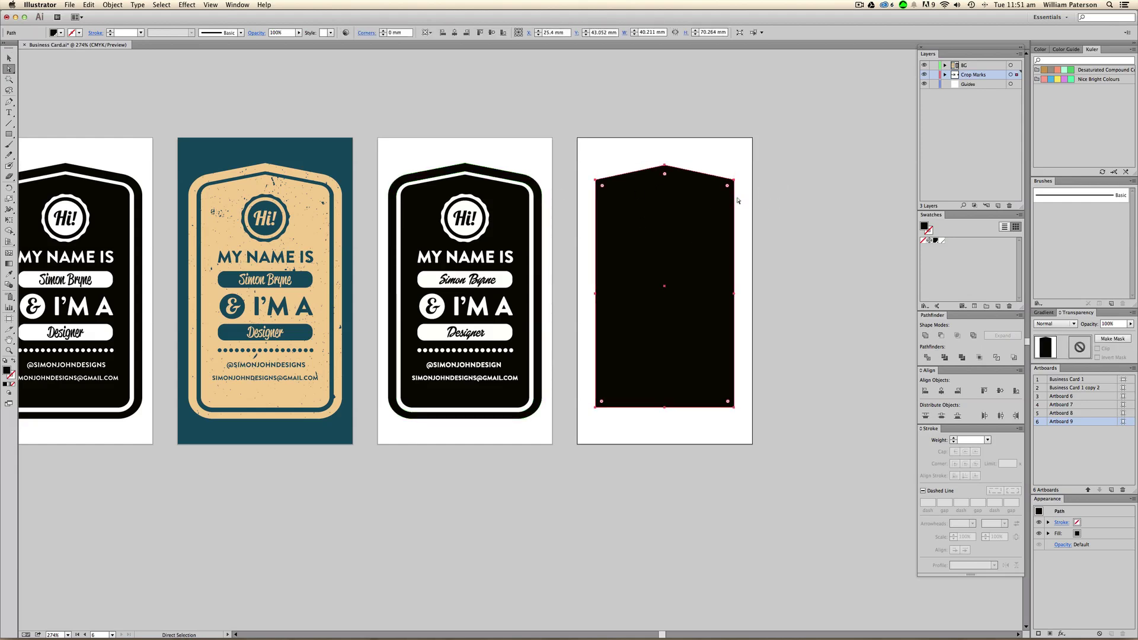
pyautogui.moveTo(729, 187); pyautogui.dragTo(734, 207)
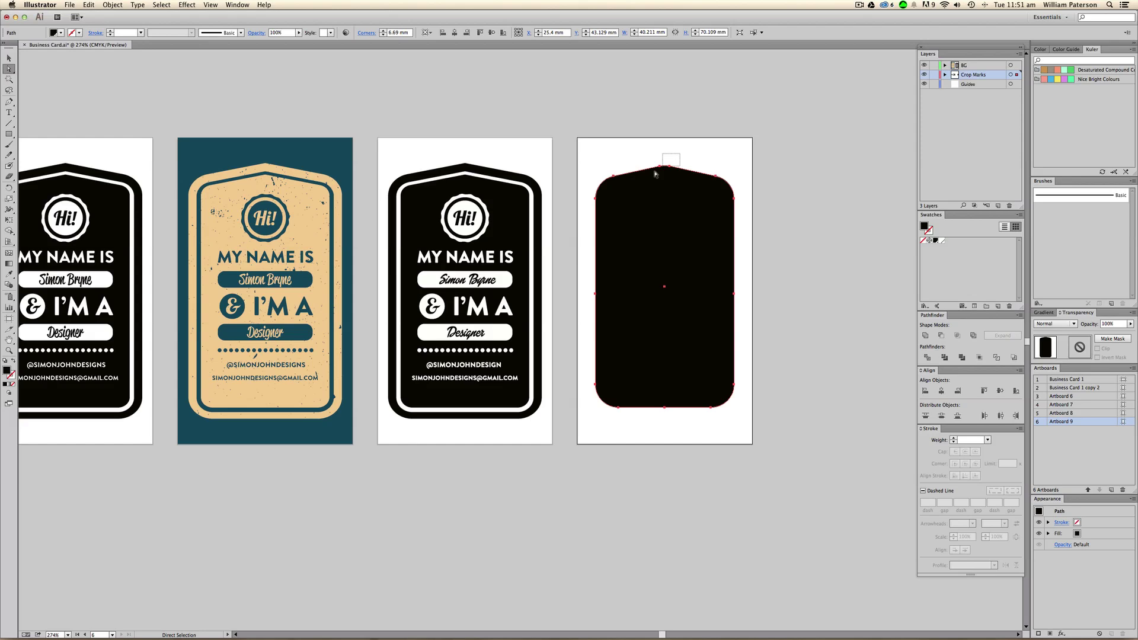
# Step: Restore the peak at the middle of the shape's upper edge to a sharp point
pyautogui.click(665, 167)
pyautogui.moveTo(665, 190); pyautogui.dragTo(662, 152)
pyautogui.press('v')
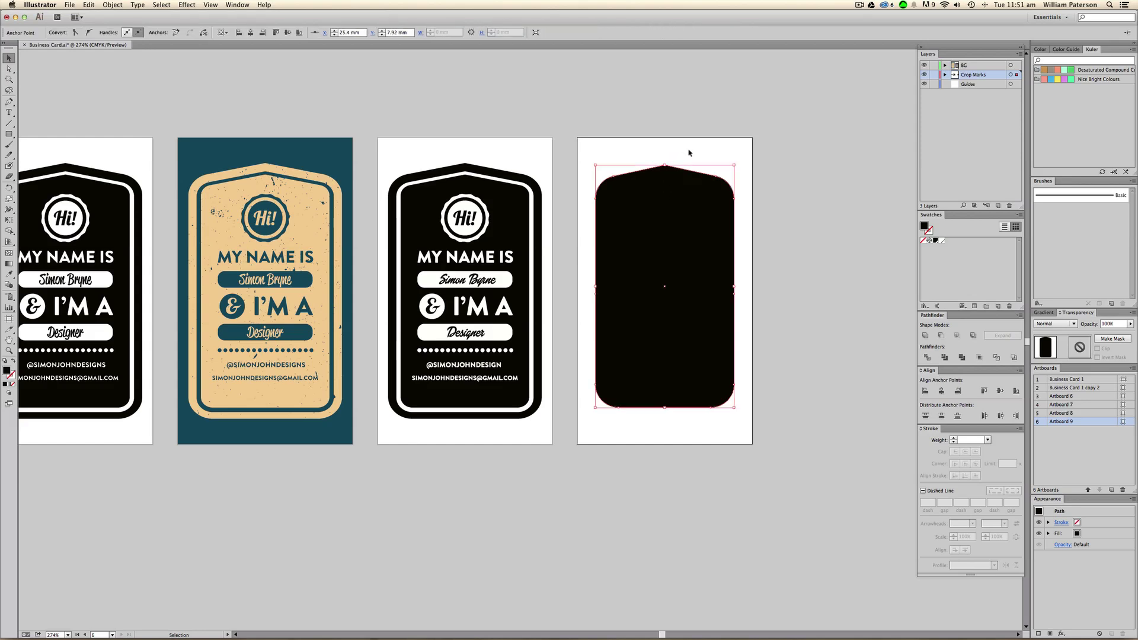
pyautogui.click(688, 151)
# Step: Enlarge the rounded black shape to about 42 by 74 mm and centre it vertically on the artboard
pyautogui.moveTo(689, 293); pyautogui.dragTo(666, 297)
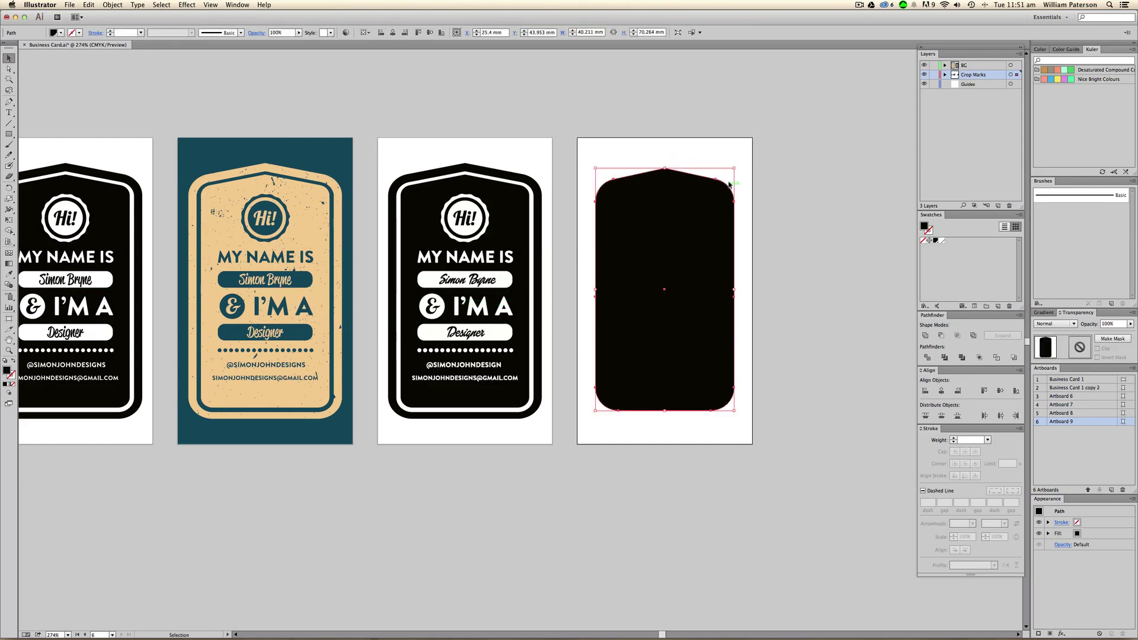
pyautogui.moveTo(734, 169); pyautogui.dragTo(702, 200)
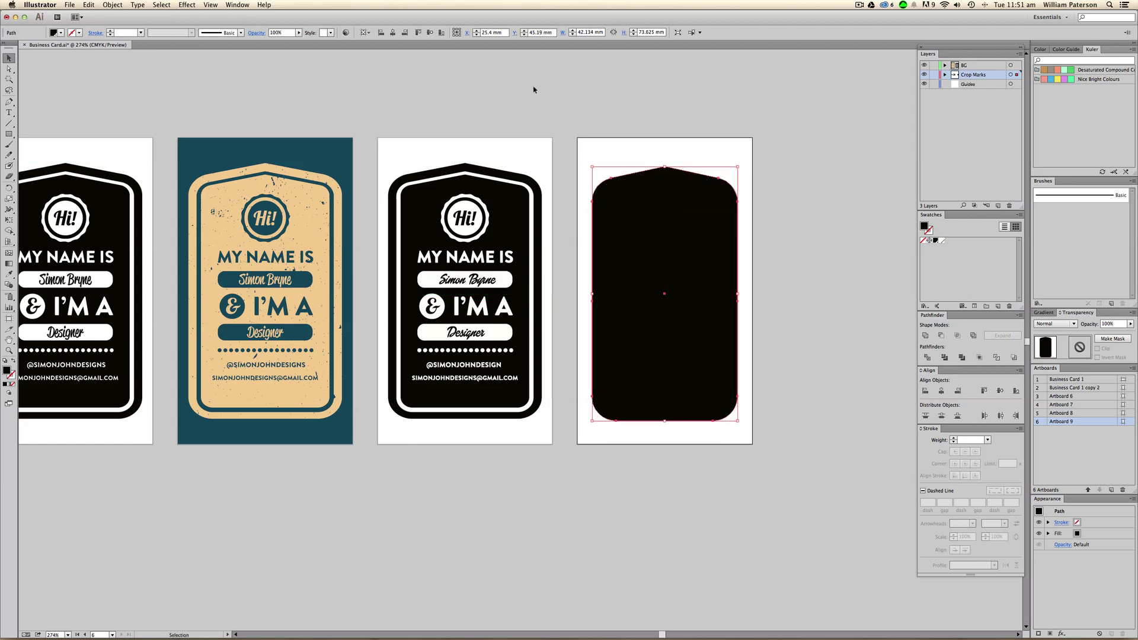
pyautogui.click(430, 32)
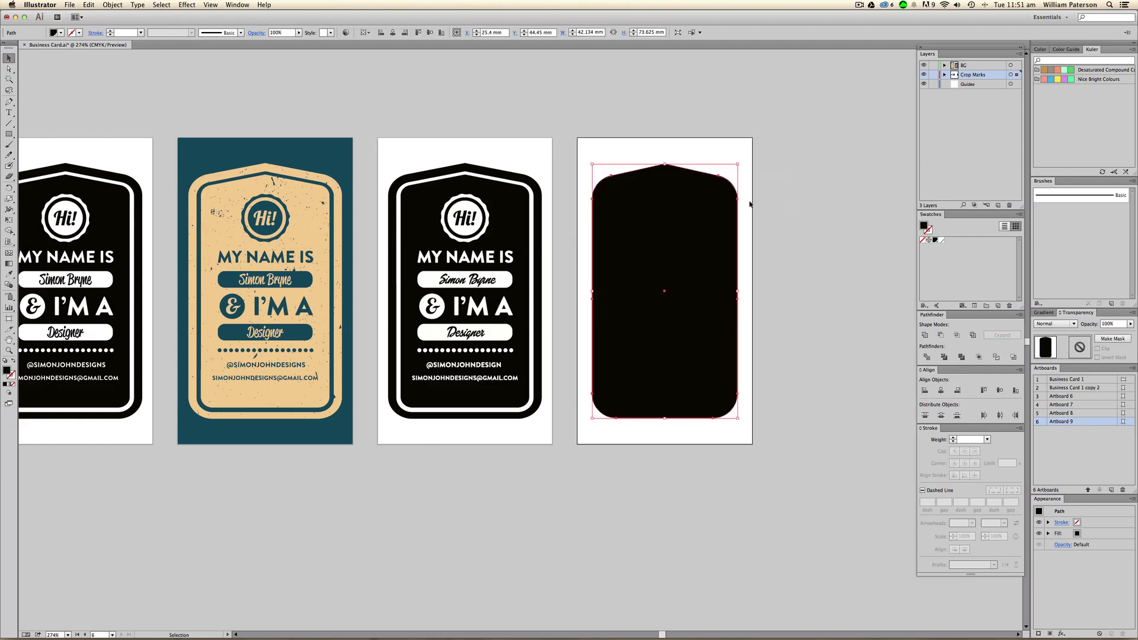
# Step: Scale the badge shape down uniformly about its centre to about 39 by 68.5 mm
pyautogui.press('s')
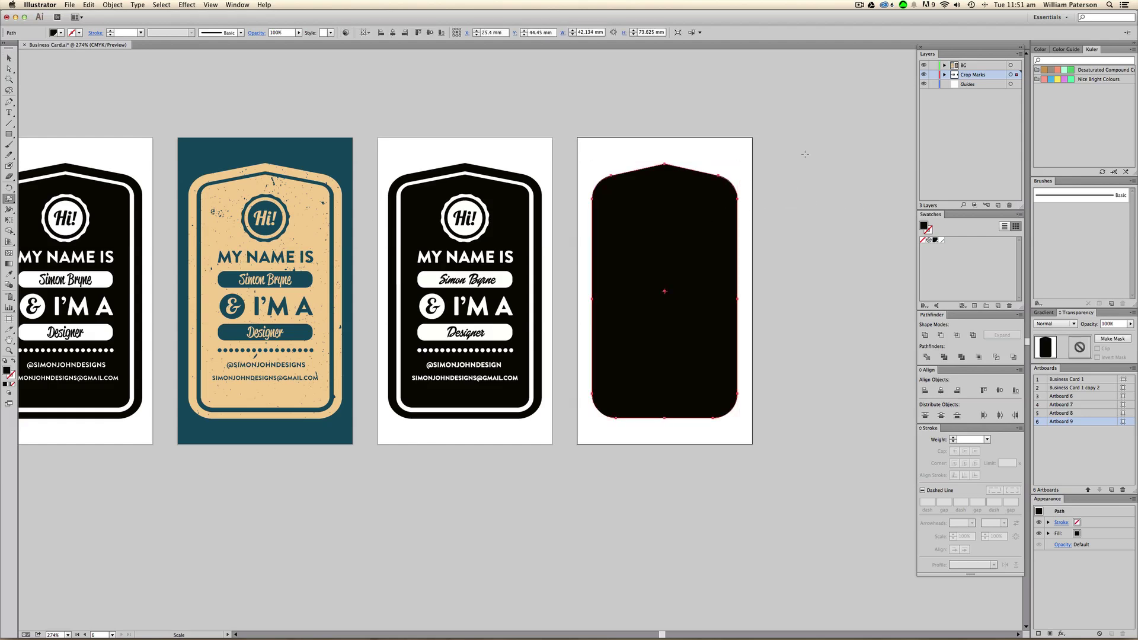
pyautogui.moveTo(851, 121); pyautogui.dragTo(838, 133)
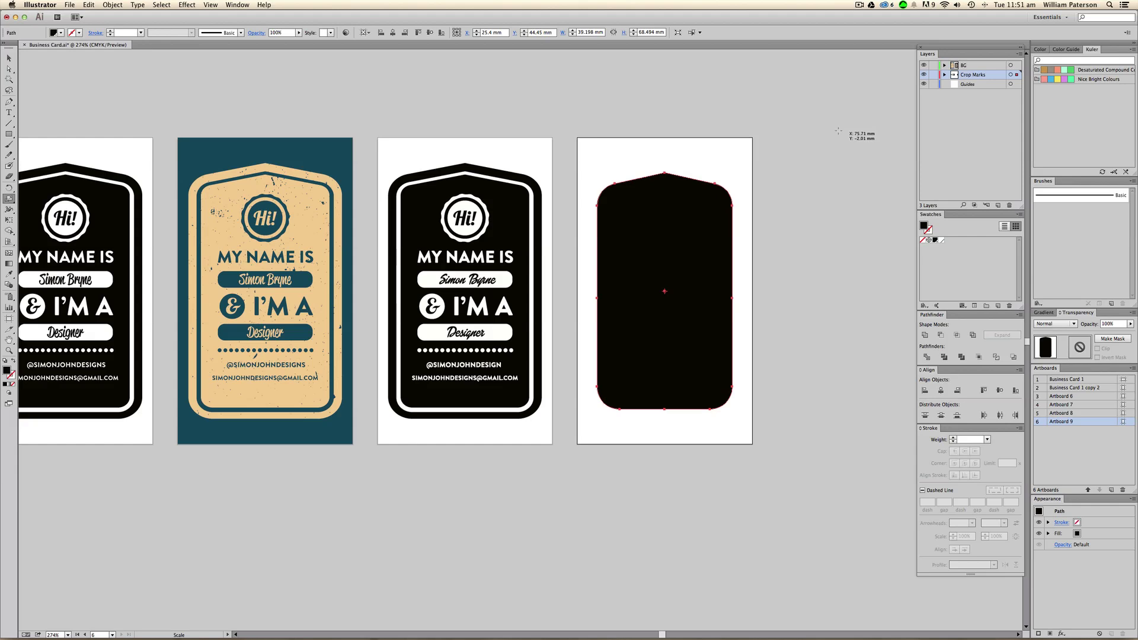
pyautogui.press('v')
pyautogui.click(765, 196)
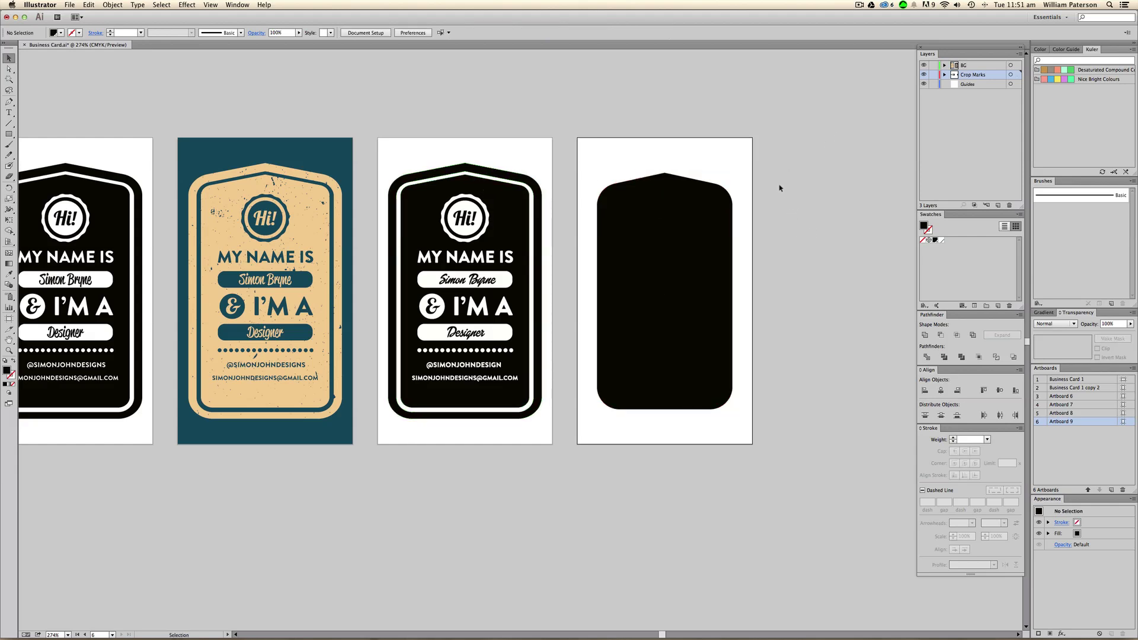
# Step: Offset the badge shape's path outward by 4 mm with miter joins
pyautogui.moveTo(780, 178); pyautogui.dragTo(657, 280)
pyautogui.click(121, 7)
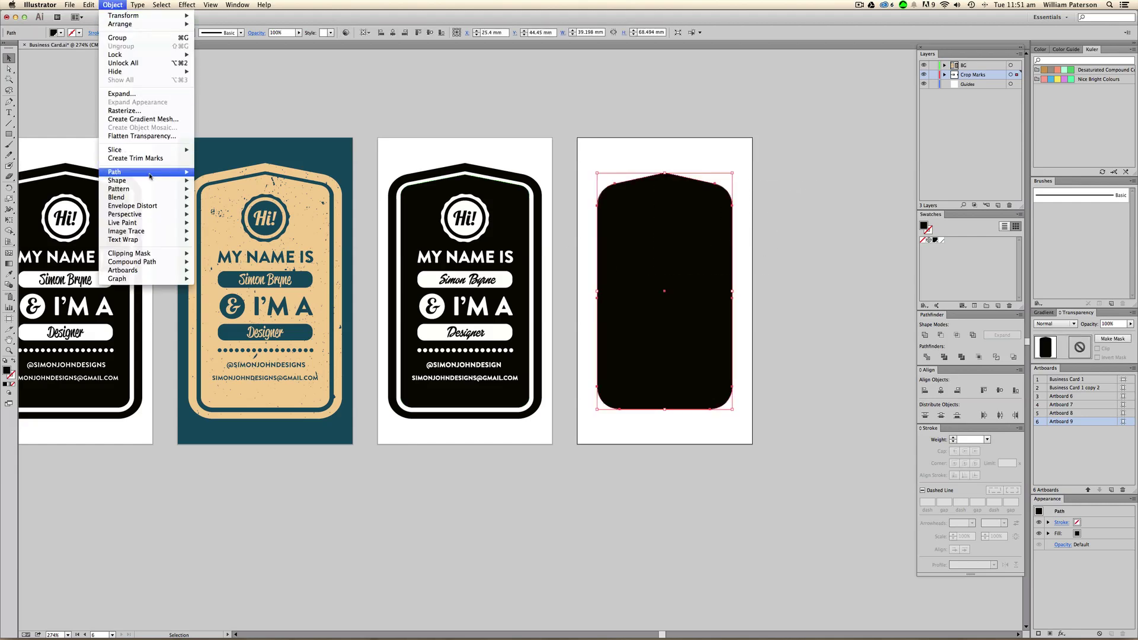
pyautogui.moveTo(151, 173)
pyautogui.click(269, 203)
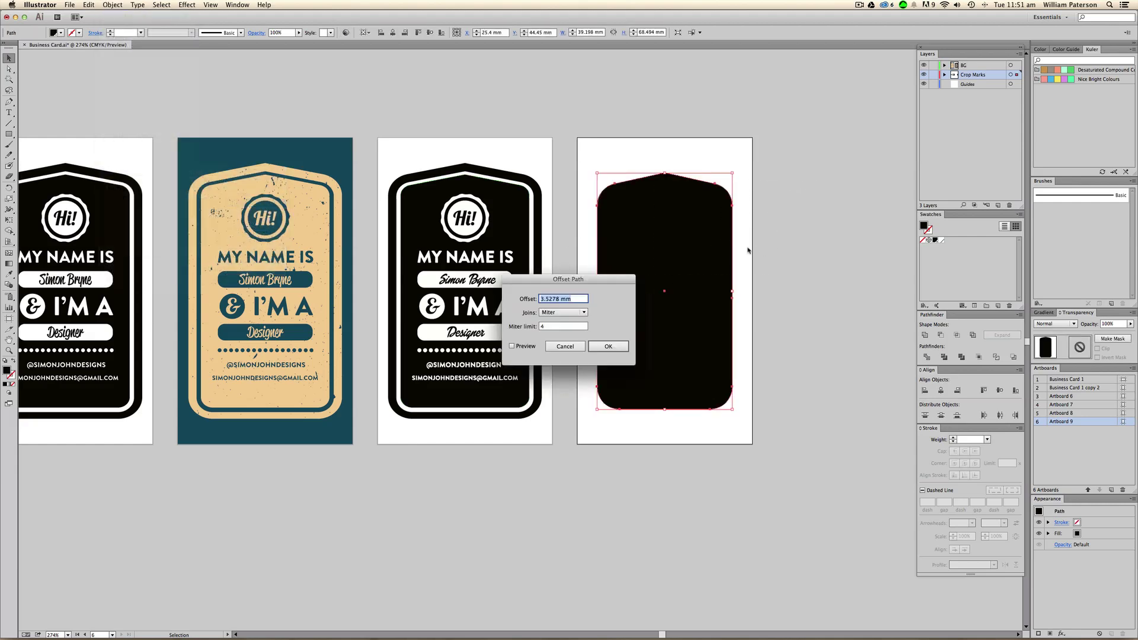
pyautogui.click(512, 345)
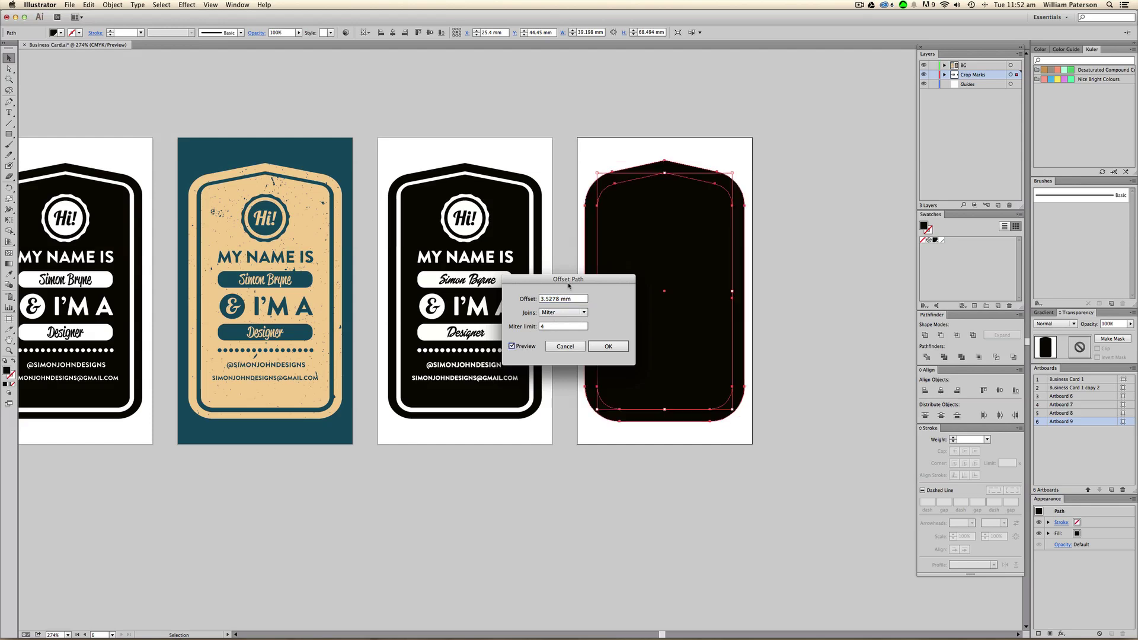
pyautogui.moveTo(567, 278); pyautogui.dragTo(380, 315)
pyautogui.press('Down')
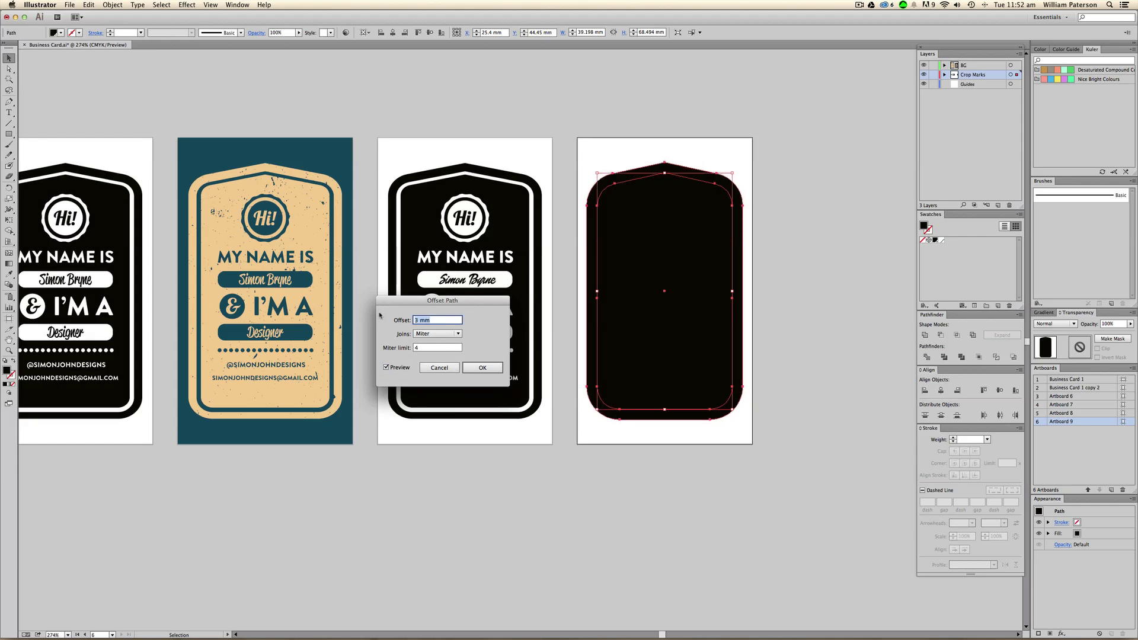
pyautogui.press('Up')
pyautogui.press('Return')
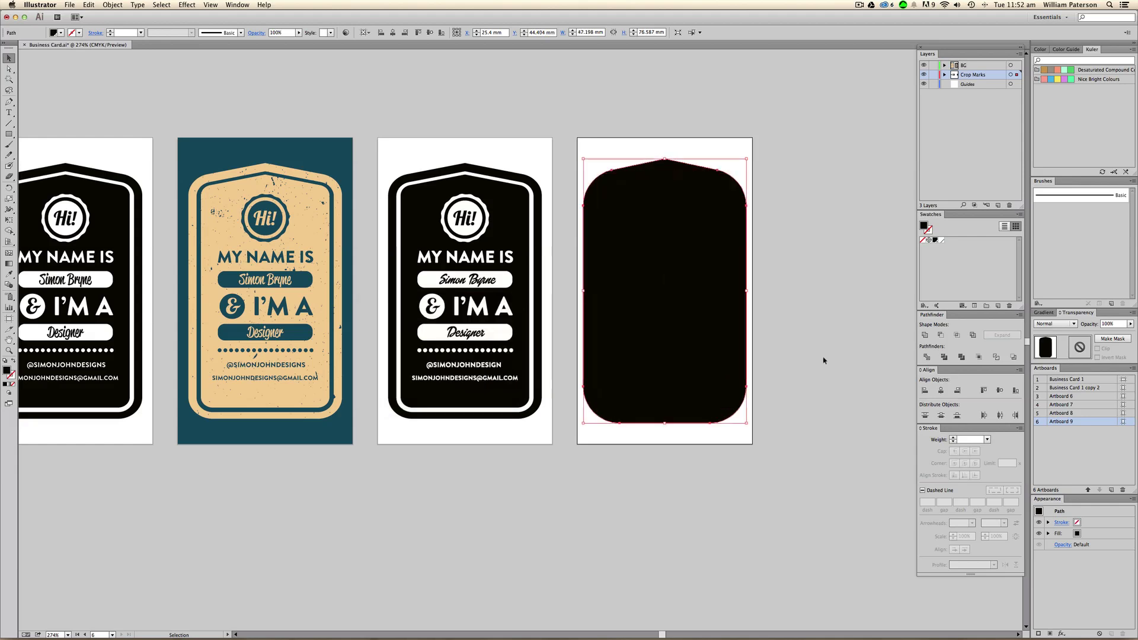
# Step: Give the inner badge shape a white stroke with a weight of 5 pt
pyautogui.click(732, 208)
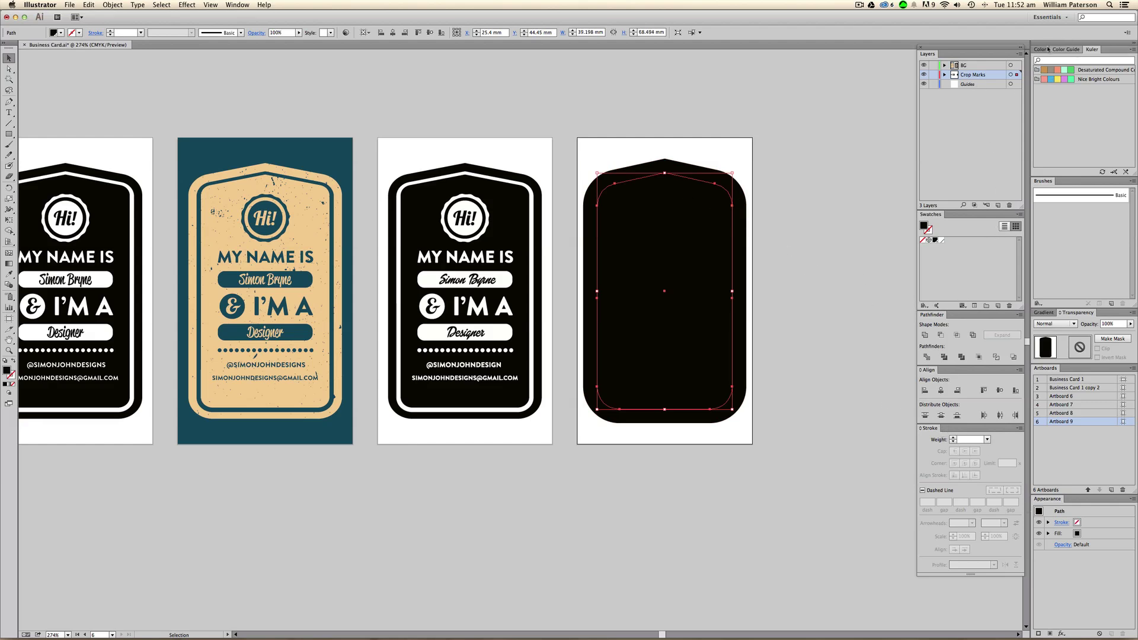
pyautogui.click(1069, 50)
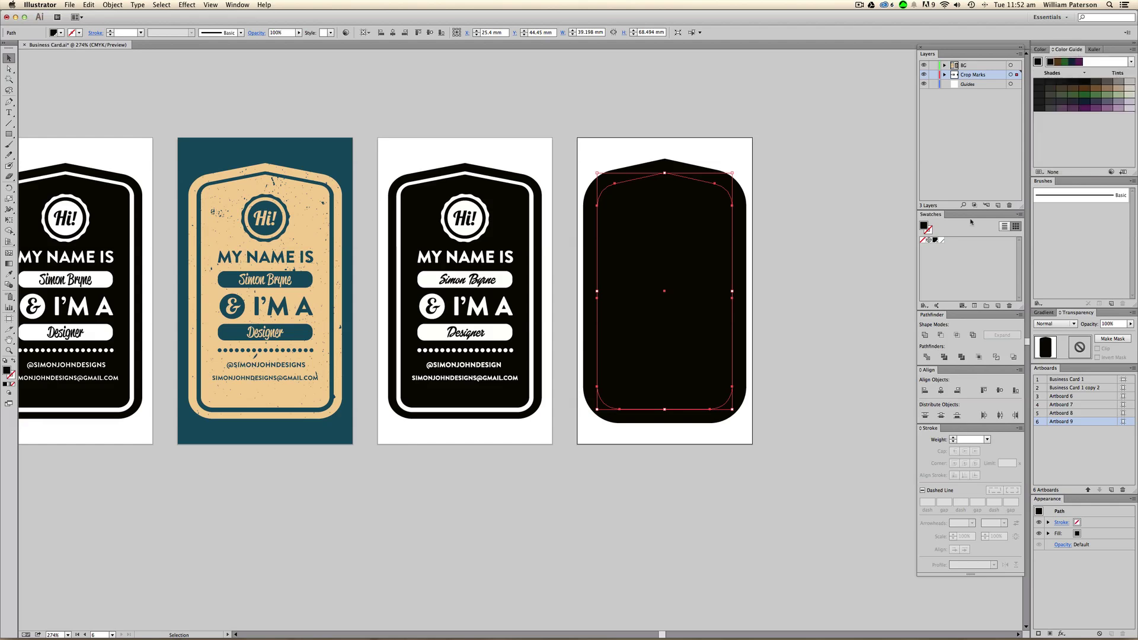
pyautogui.click(941, 240)
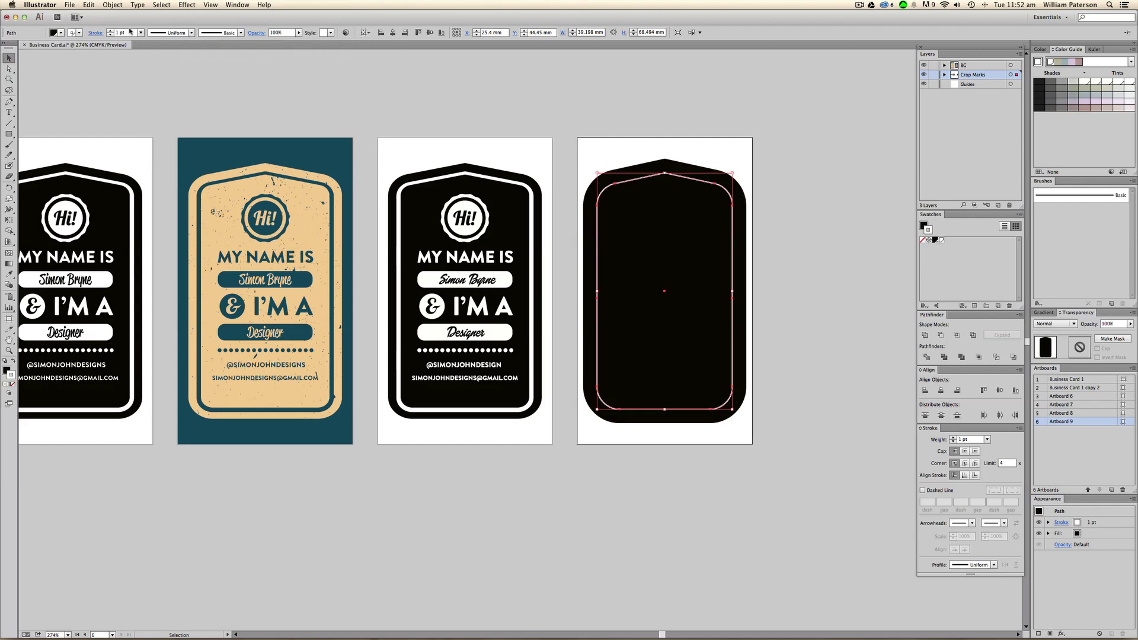
pyautogui.click(110, 30)
pyautogui.click(111, 31)
pyautogui.click(110, 31)
pyautogui.click(110, 31)
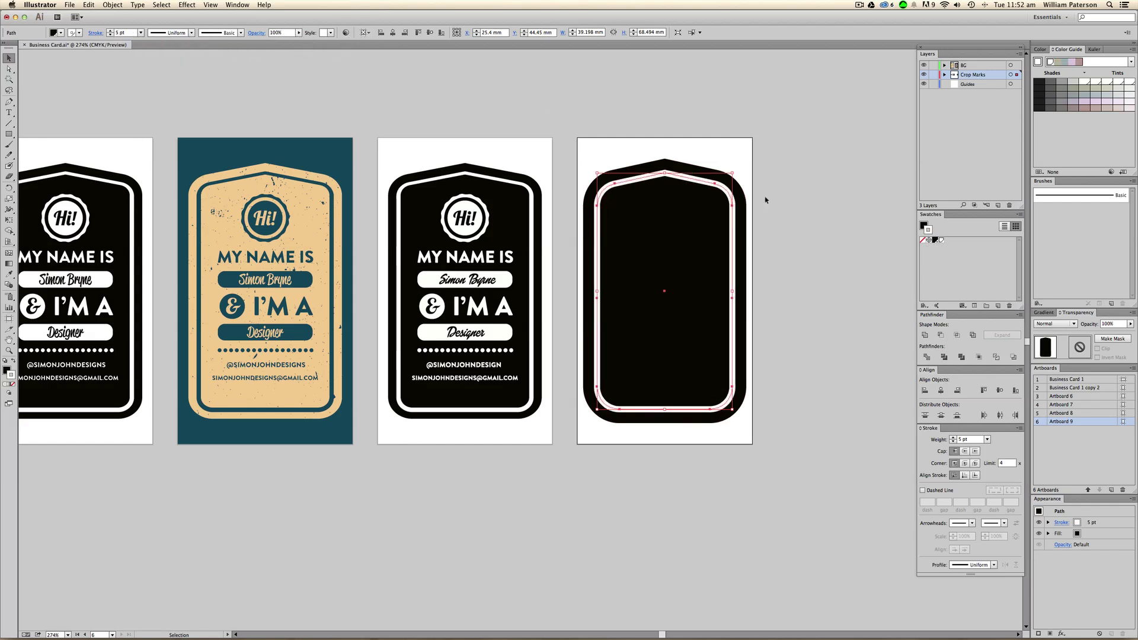
# Step: Convert the inner shape's white stroke to an outlined path and ungroup it from the black fill
pyautogui.click(112, 4)
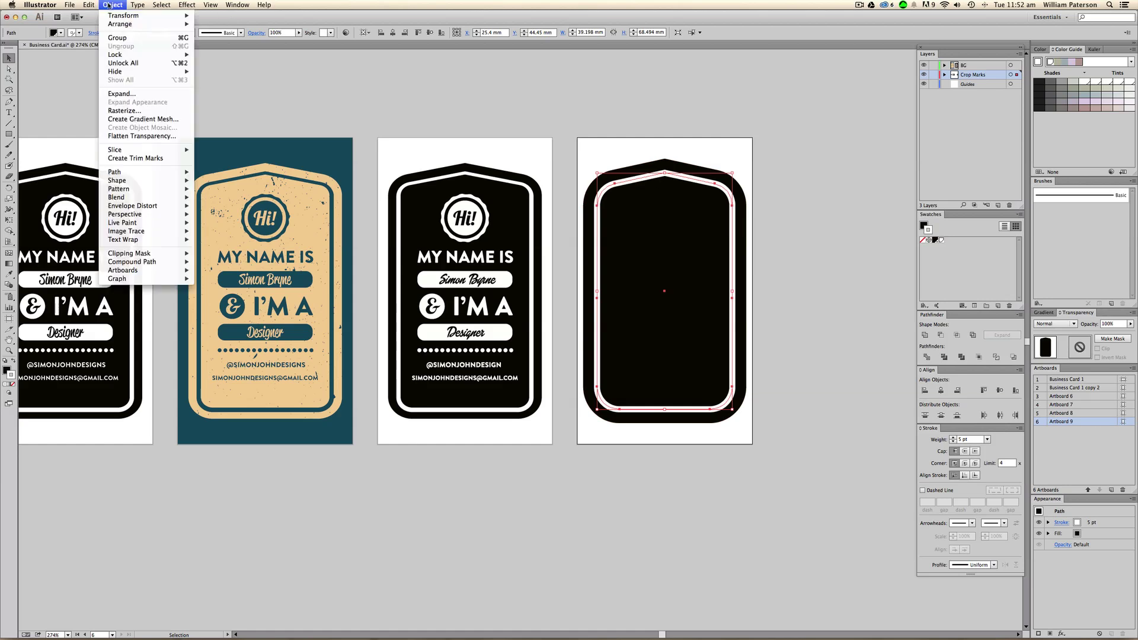
pyautogui.moveTo(135, 172)
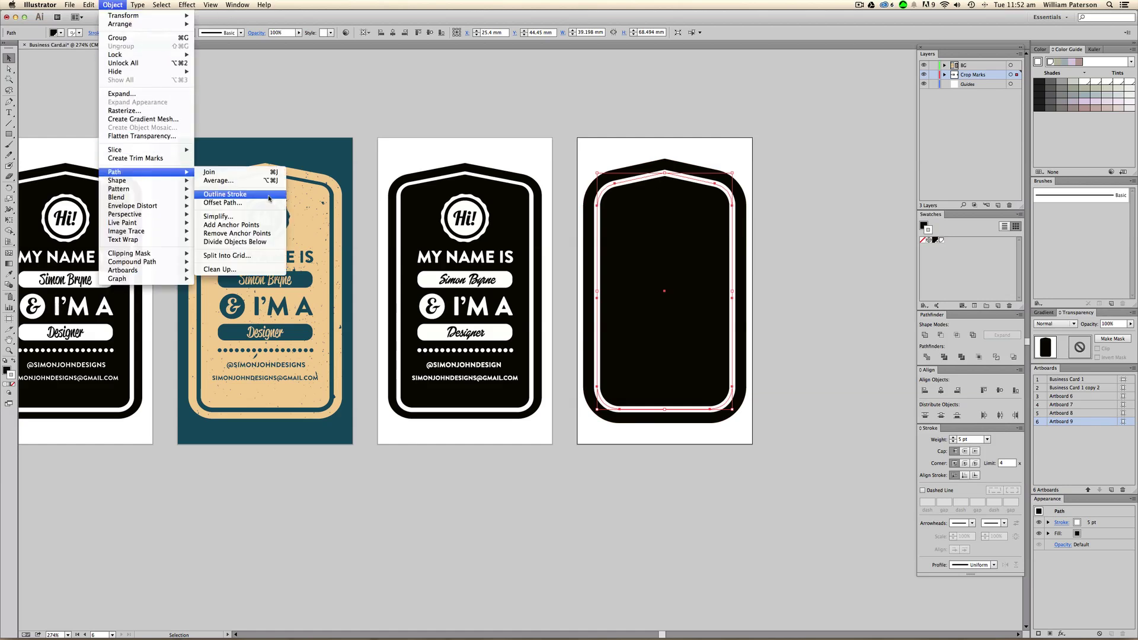
pyautogui.click(224, 194)
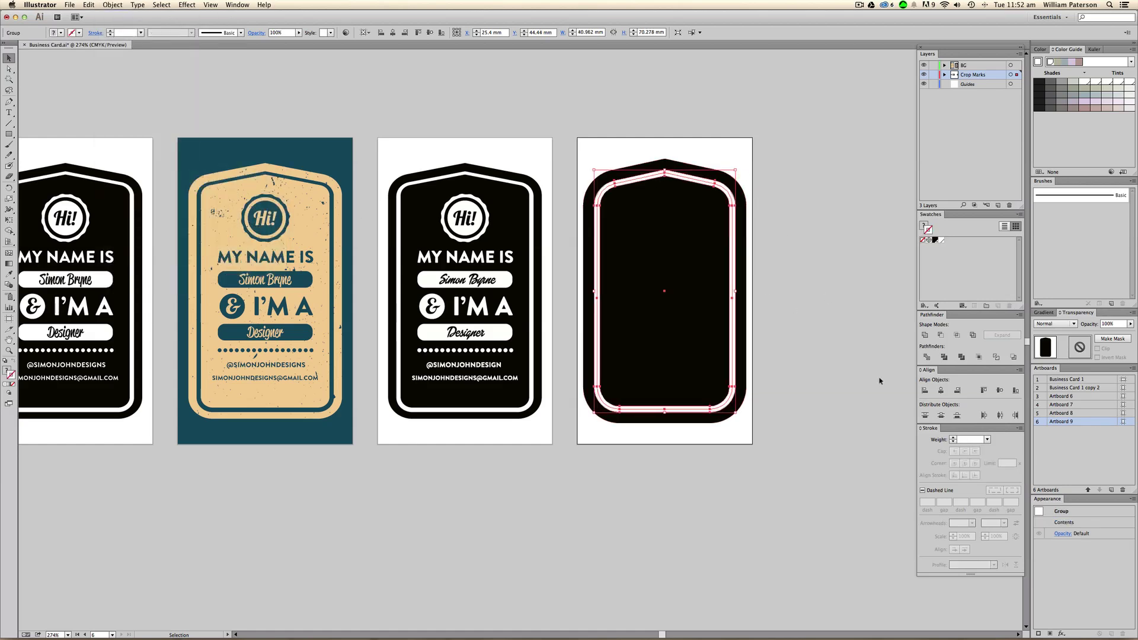
pyautogui.click(924, 335)
pyautogui.press('super+z')
pyautogui.click(786, 266)
pyautogui.click(730, 199)
pyautogui.click(818, 211)
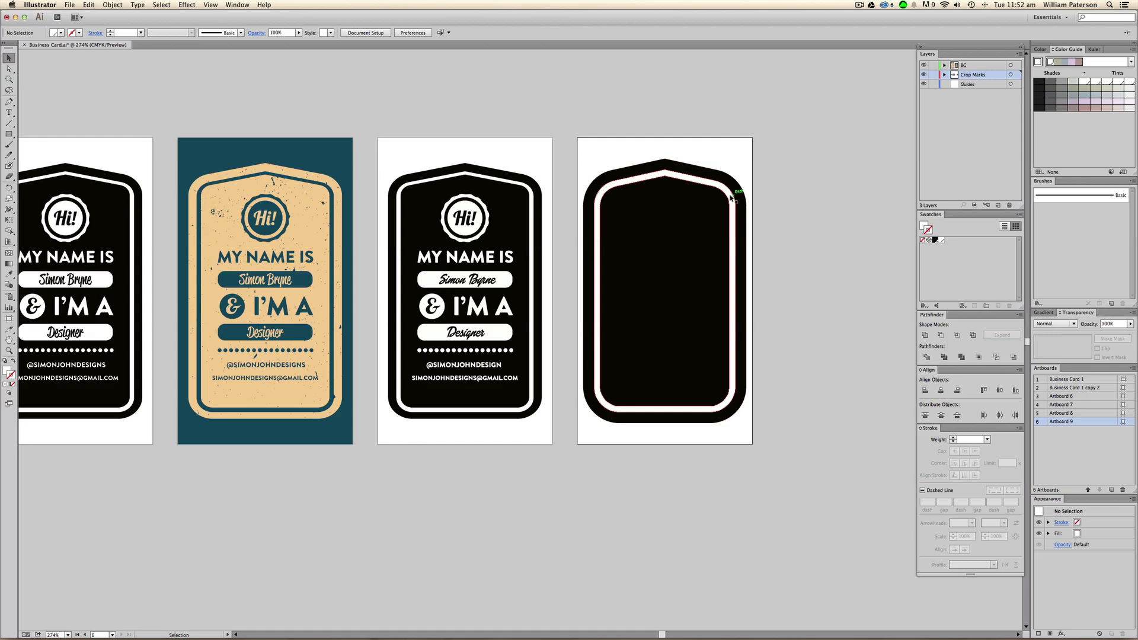
pyautogui.click(732, 198)
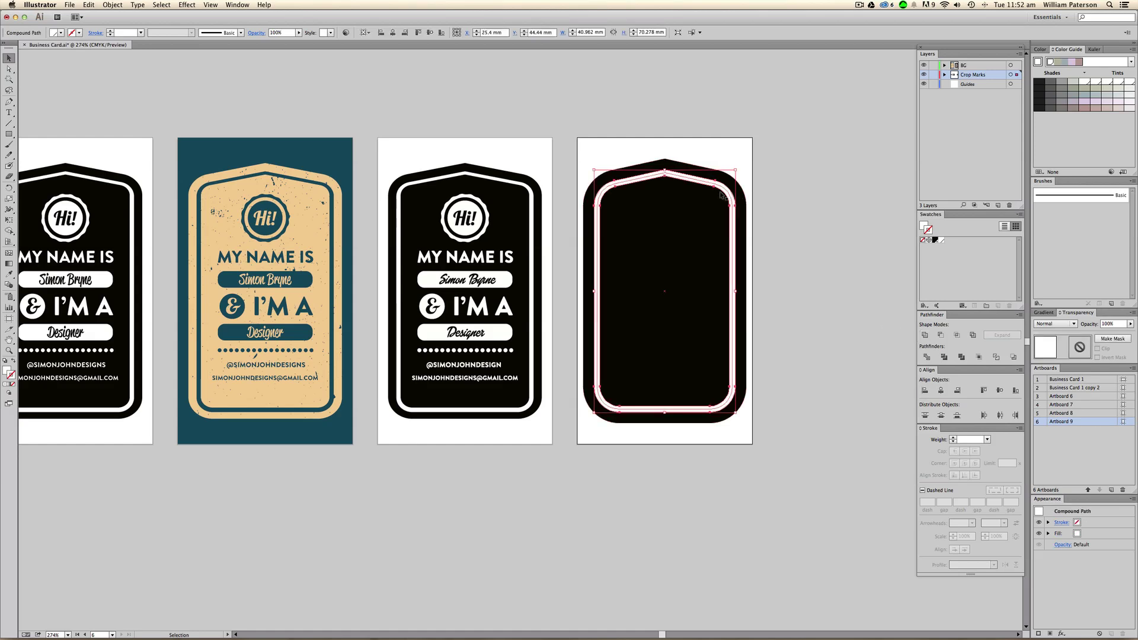
# Step: Try to subtract the white border from the outer black shape with Minus Front, and undo it
pyautogui.moveTo(726, 191); pyautogui.dragTo(762, 255)
pyautogui.press('super+z')
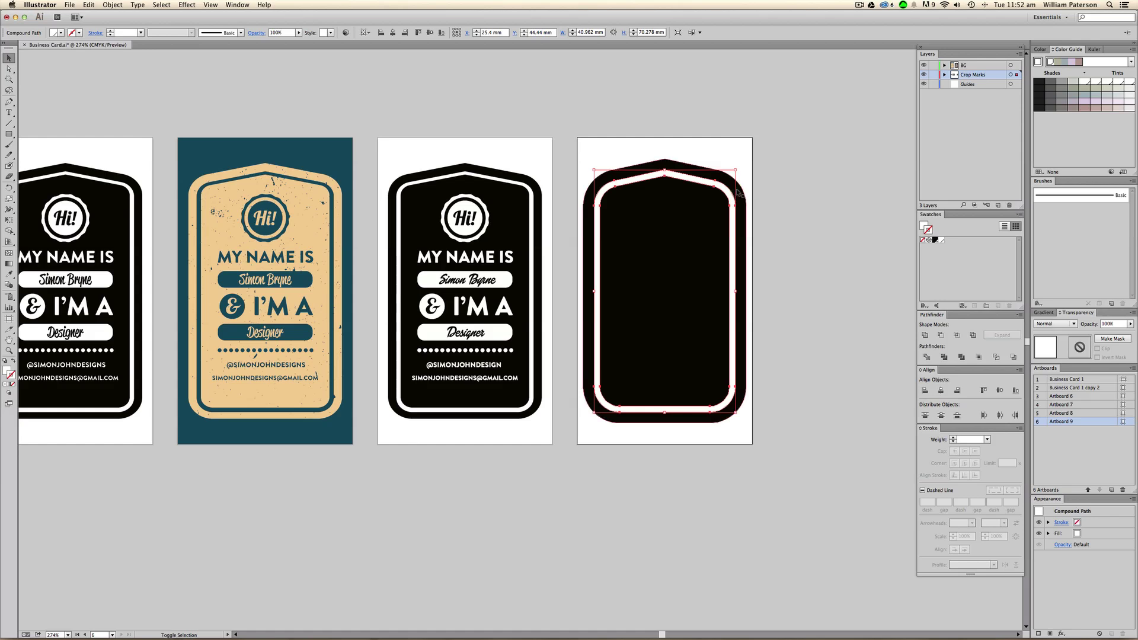
pyautogui.keyDown('shift'); pyautogui.click(741, 195); pyautogui.keyUp('shift')
pyautogui.click(941, 336)
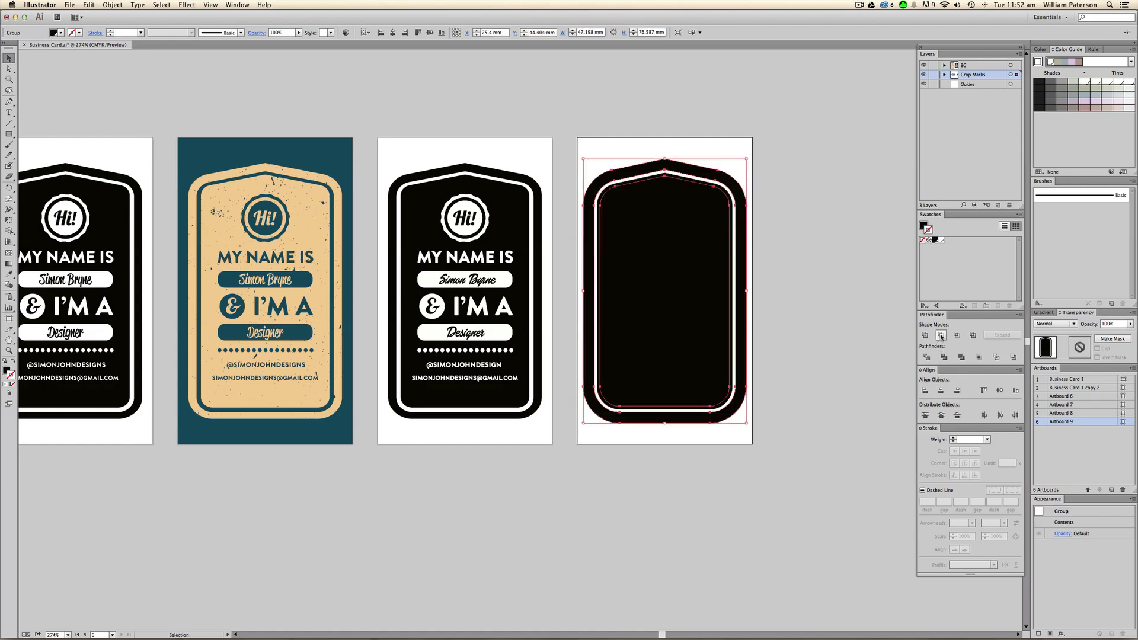
pyautogui.press('super+z')
pyautogui.click(848, 300)
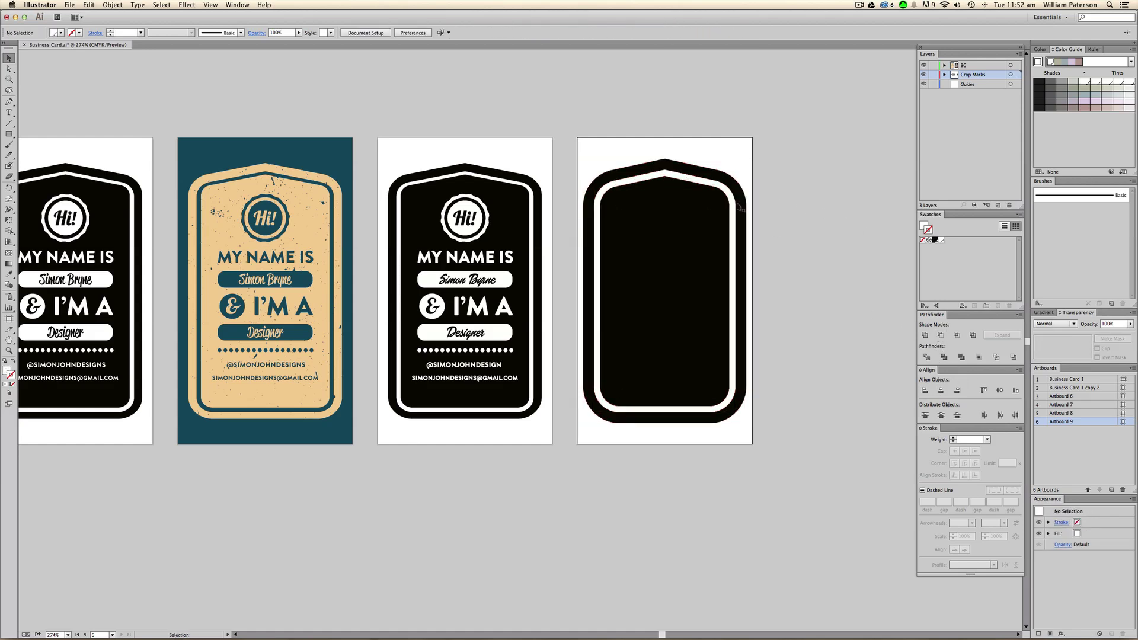
# Step: Try moving the white border away from the black shapes beneath it, and undo the move
pyautogui.click(732, 202)
pyautogui.moveTo(786, 169); pyautogui.dragTo(586, 260)
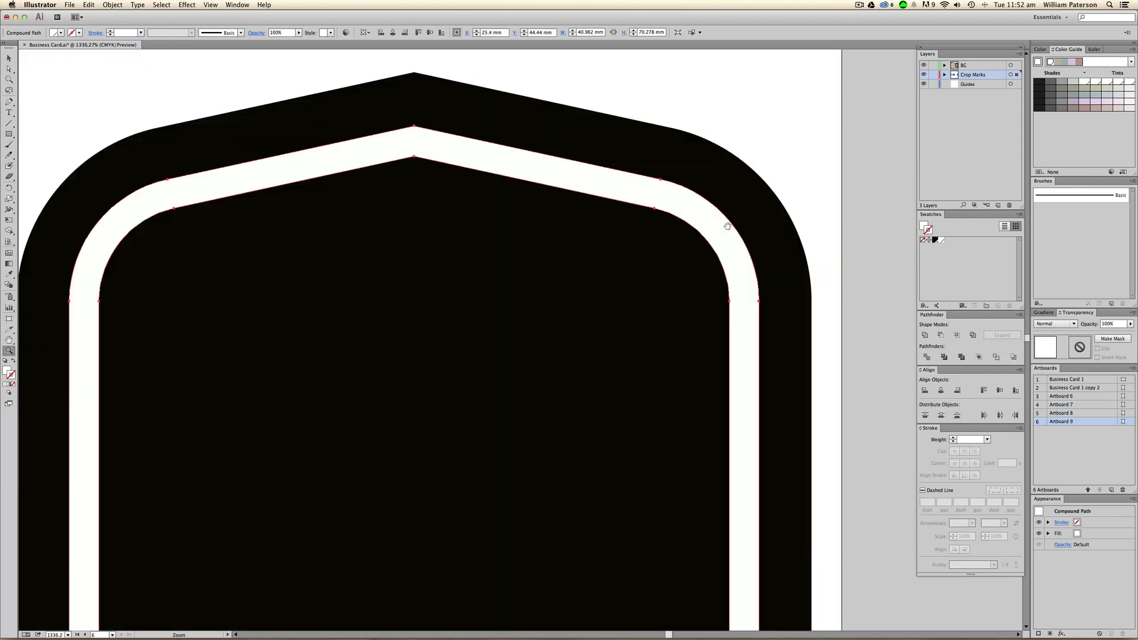
pyautogui.moveTo(771, 218); pyautogui.dragTo(728, 218)
pyautogui.press('b')
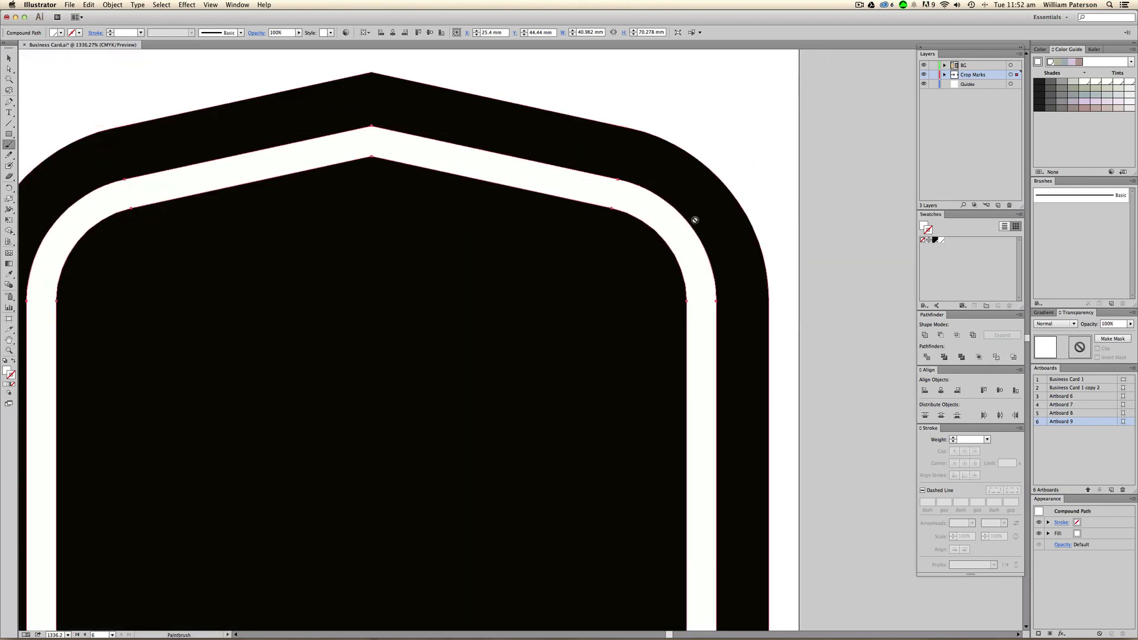
pyautogui.press('v')
pyautogui.moveTo(658, 228); pyautogui.dragTo(635, 272)
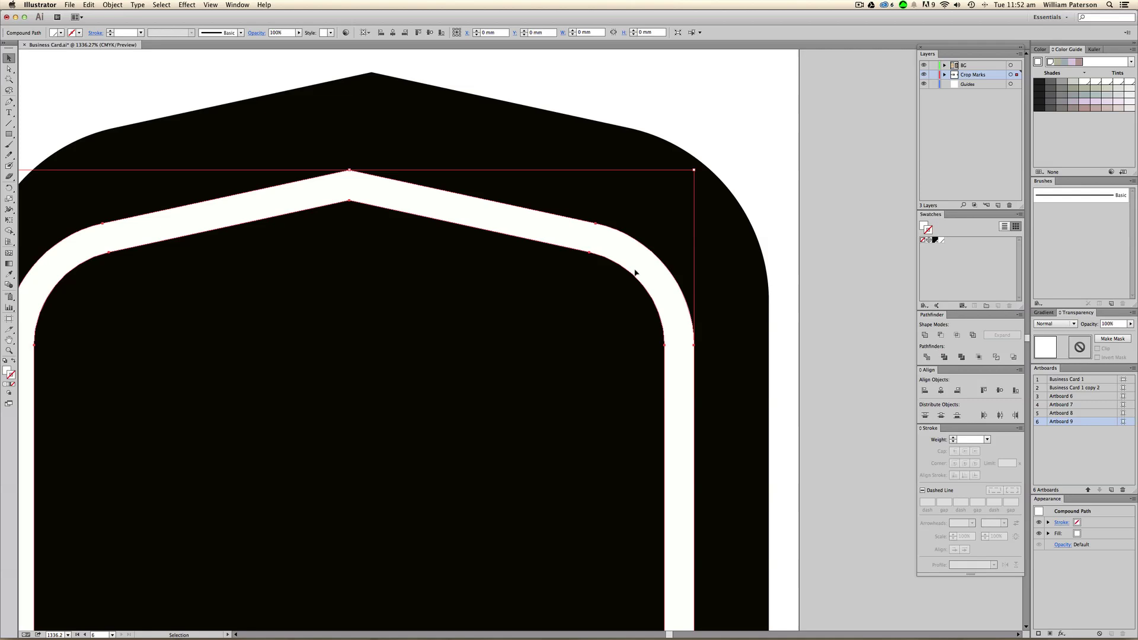
pyautogui.press('super+z')
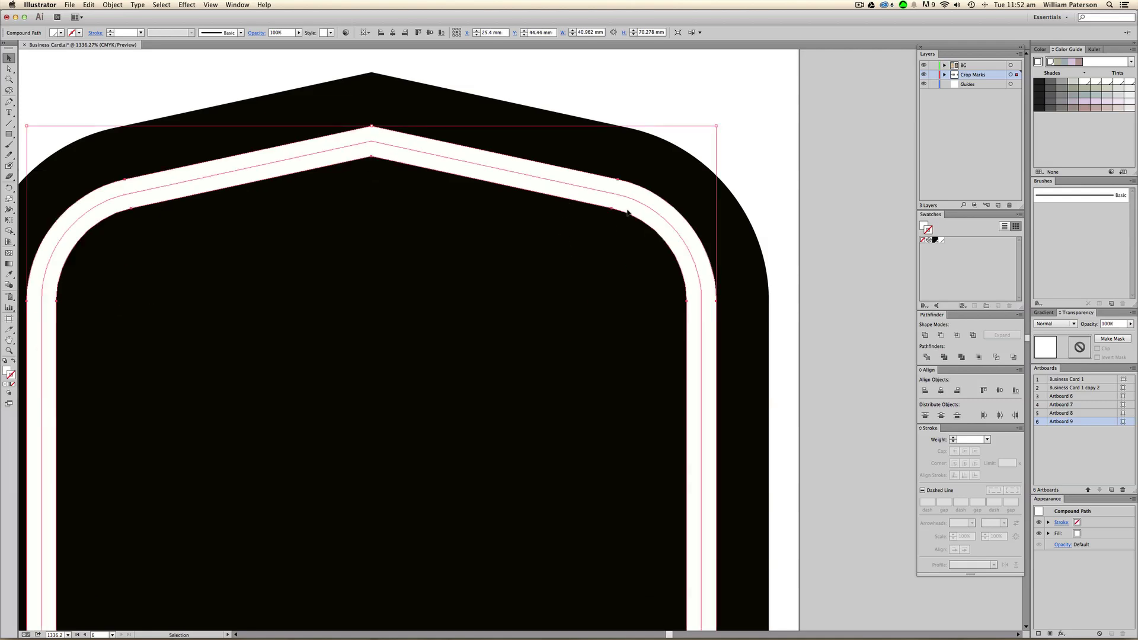
# Step: Try to unite the inner and outer black shapes and subtract the white border from them, and undo both operations
pyautogui.click(751, 193)
pyautogui.click(635, 212)
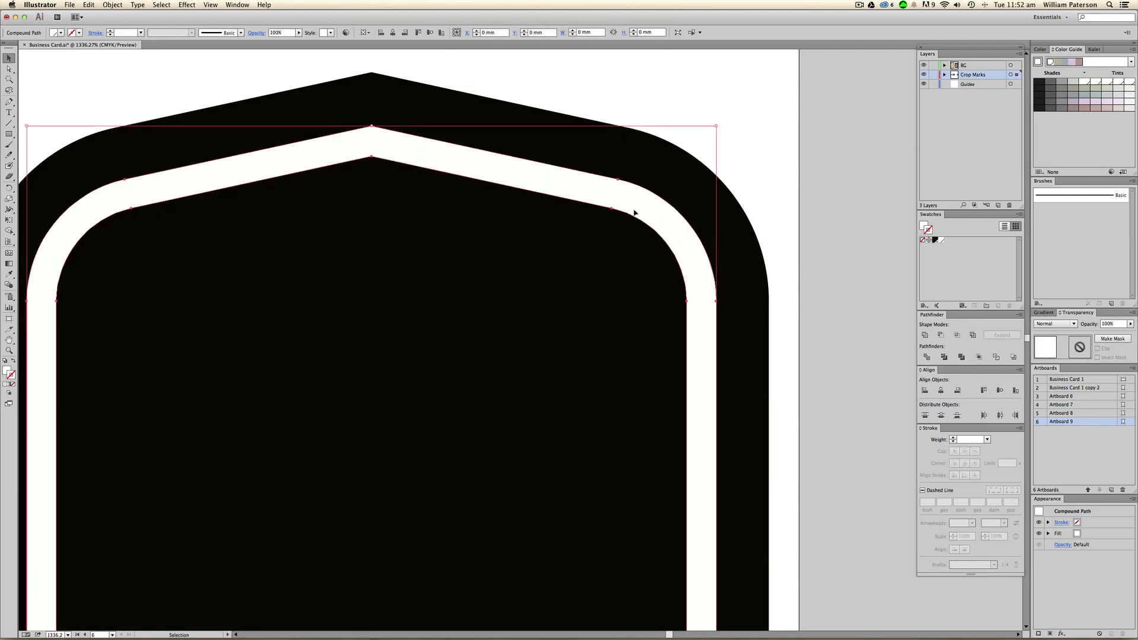
pyautogui.press('super+shift+z')
pyautogui.click(433, 187)
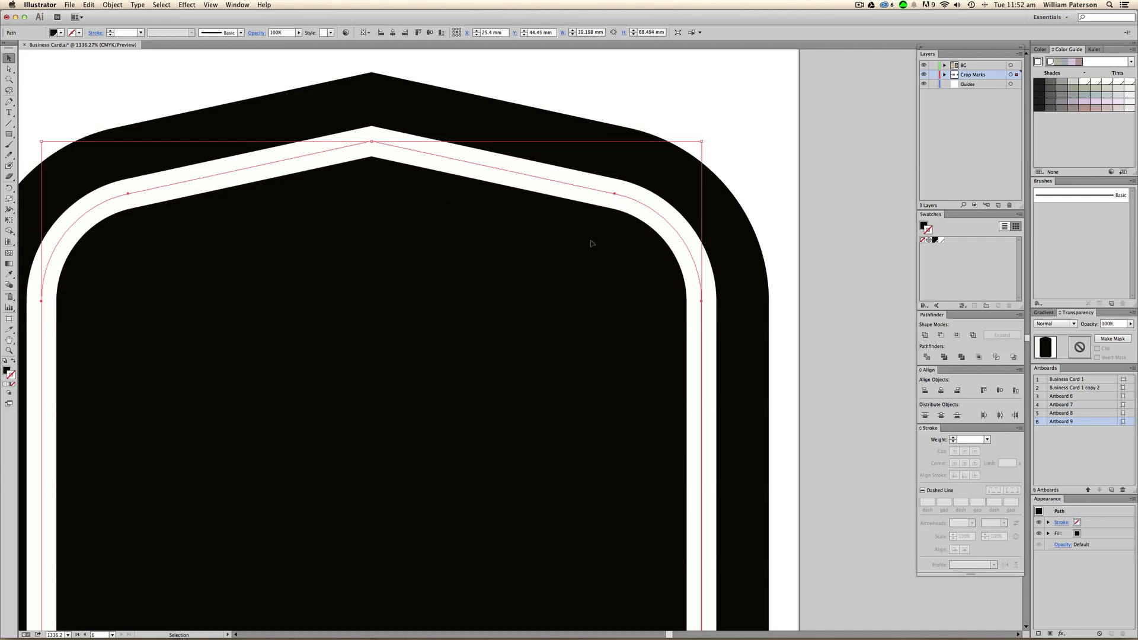
pyautogui.keyDown('shift'); pyautogui.click(748, 274); pyautogui.keyUp('shift')
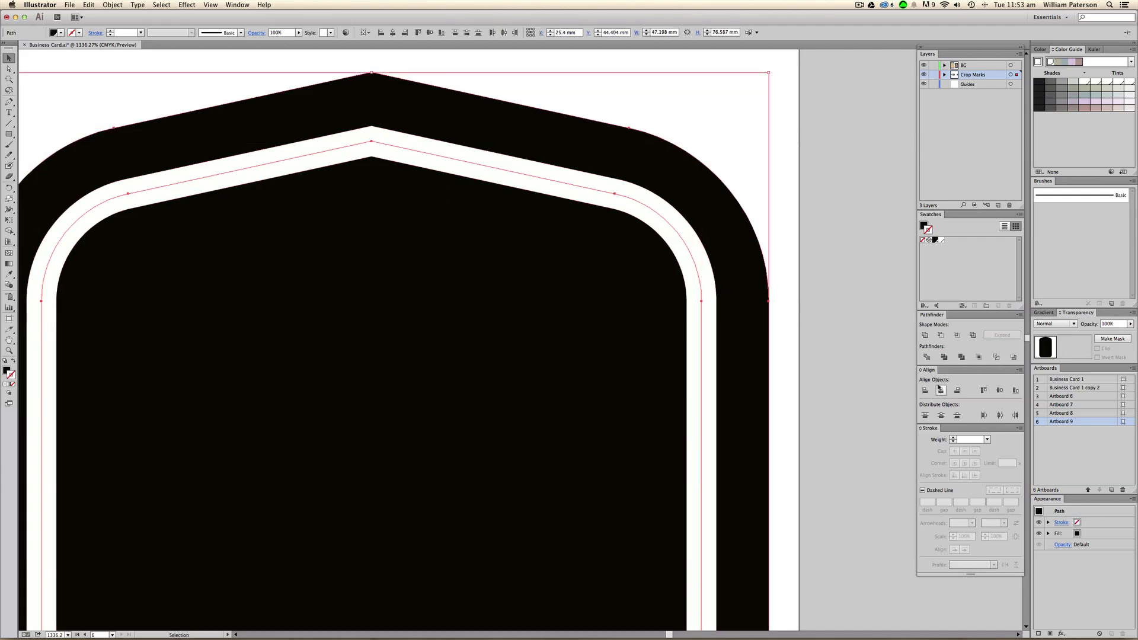
pyautogui.click(925, 336)
pyautogui.click(846, 274)
pyautogui.click(679, 239)
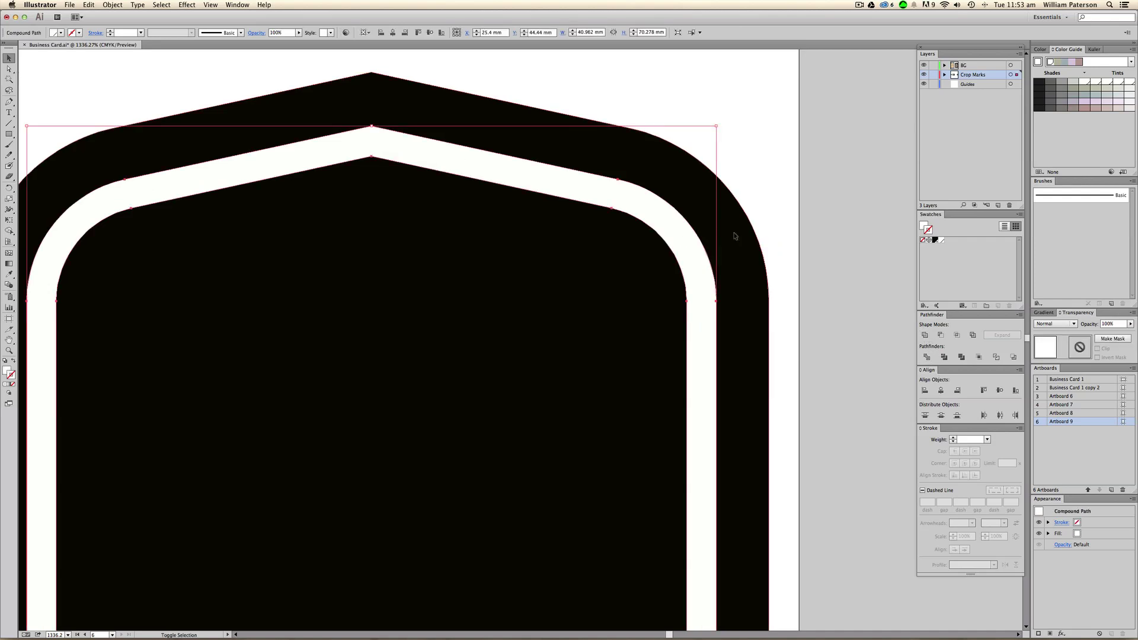
pyautogui.keyDown('shift'); pyautogui.click(735, 235); pyautogui.keyUp('shift')
pyautogui.click(830, 299)
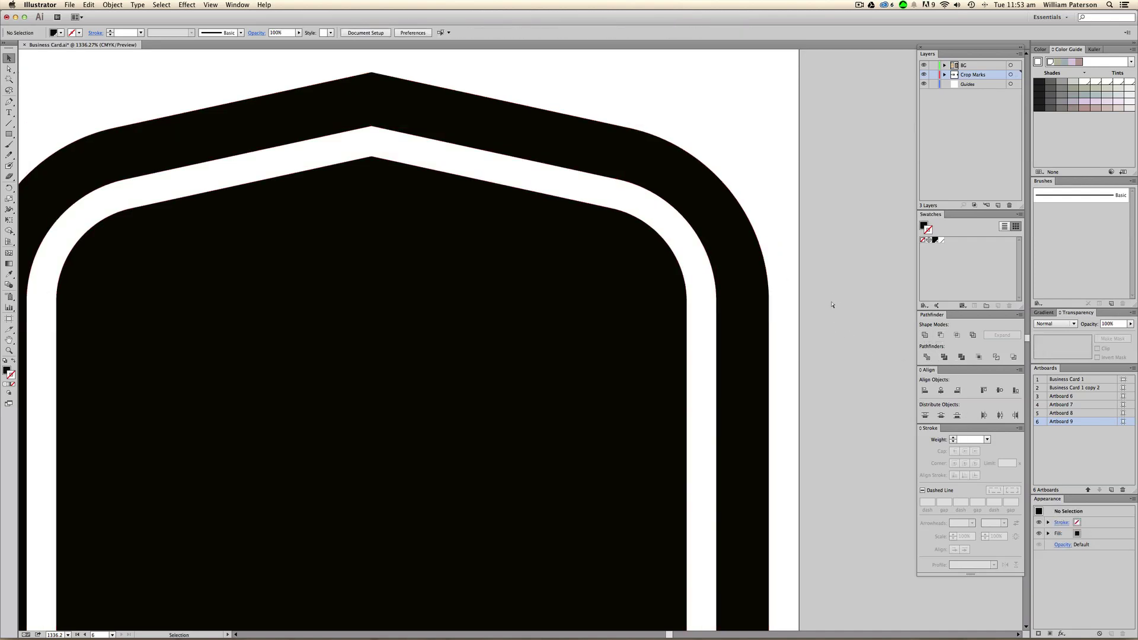
pyautogui.press('super+minus')
pyautogui.press('super+minus')
pyautogui.press('super+z')
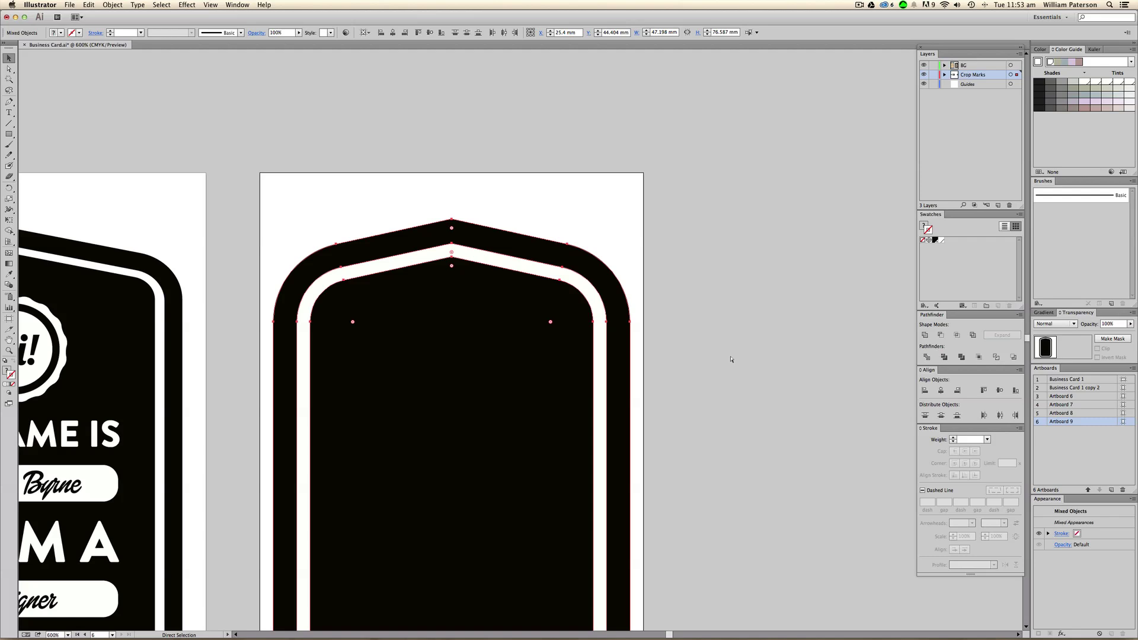
pyautogui.press('super+z')
pyautogui.click(744, 367)
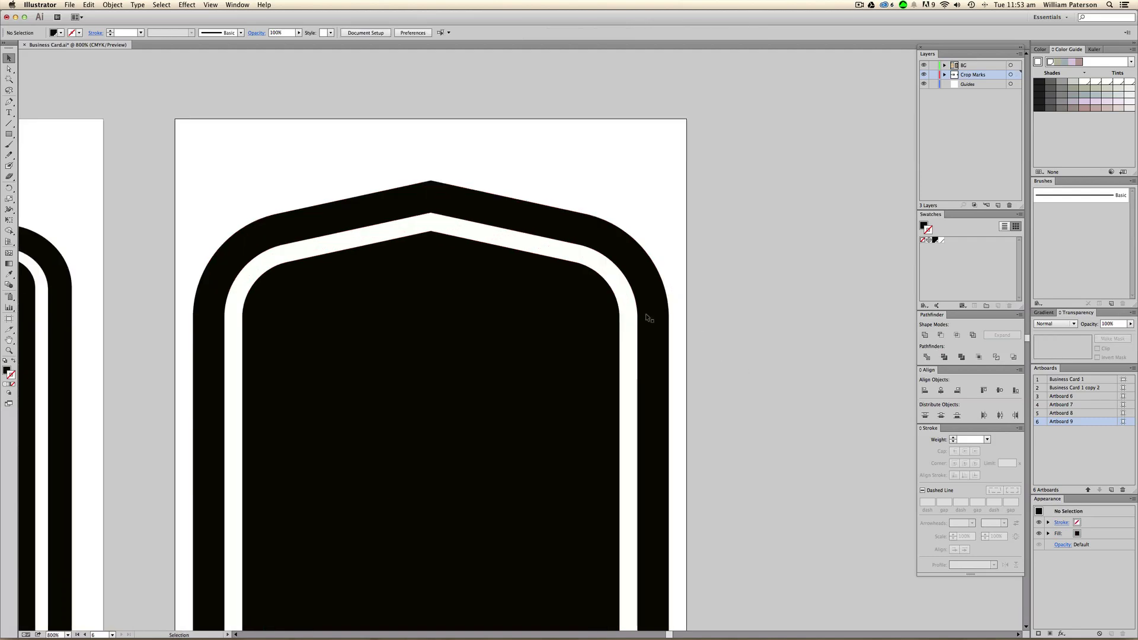
# Step: Try moving the white border and the inner black shape off the outer black shape, and undo both moves
pyautogui.moveTo(648, 316)
pyautogui.mouseDown()
pyautogui.moveTo(769, 326)
pyautogui.moveTo(655, 312)
pyautogui.mouseUp()
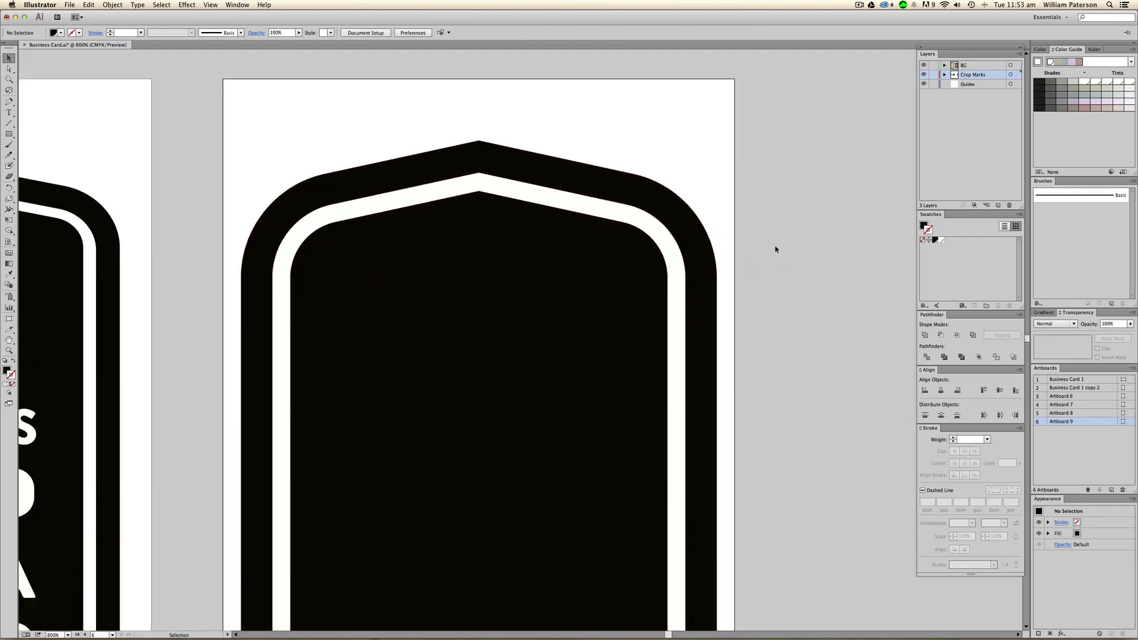
pyautogui.click(655, 234)
pyautogui.click(801, 264)
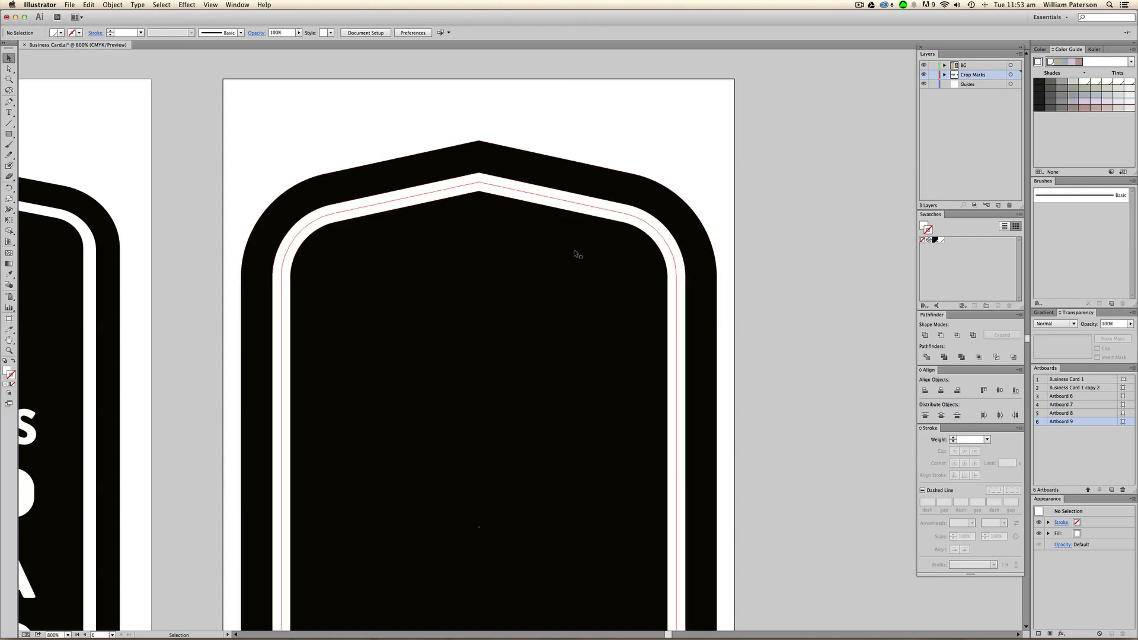
pyautogui.moveTo(658, 227); pyautogui.dragTo(881, 262)
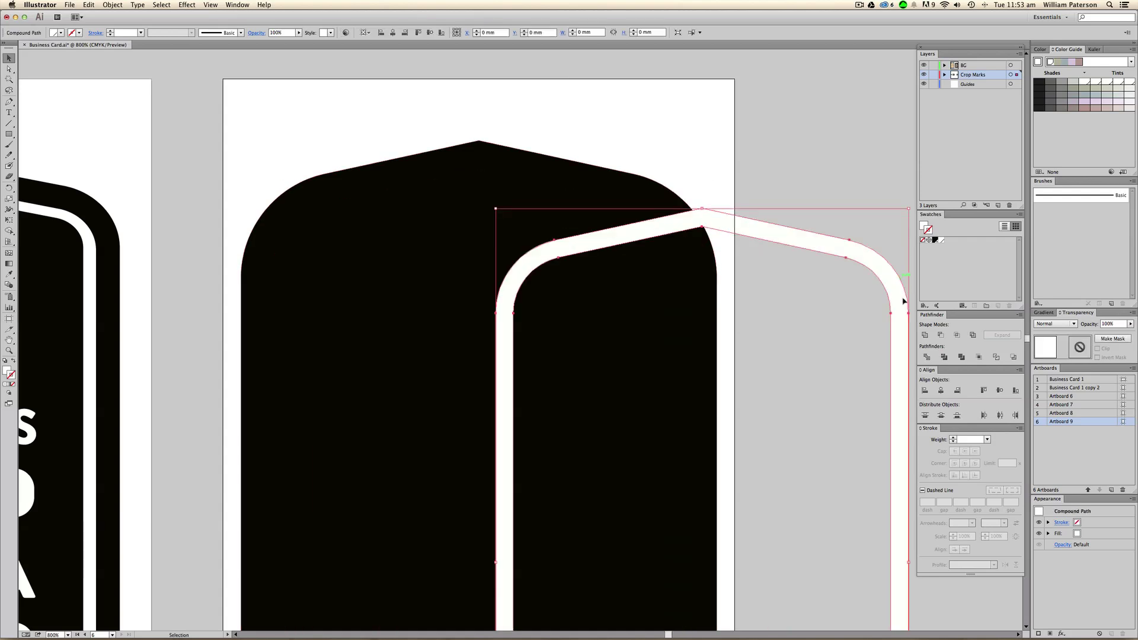
pyautogui.click(407, 246)
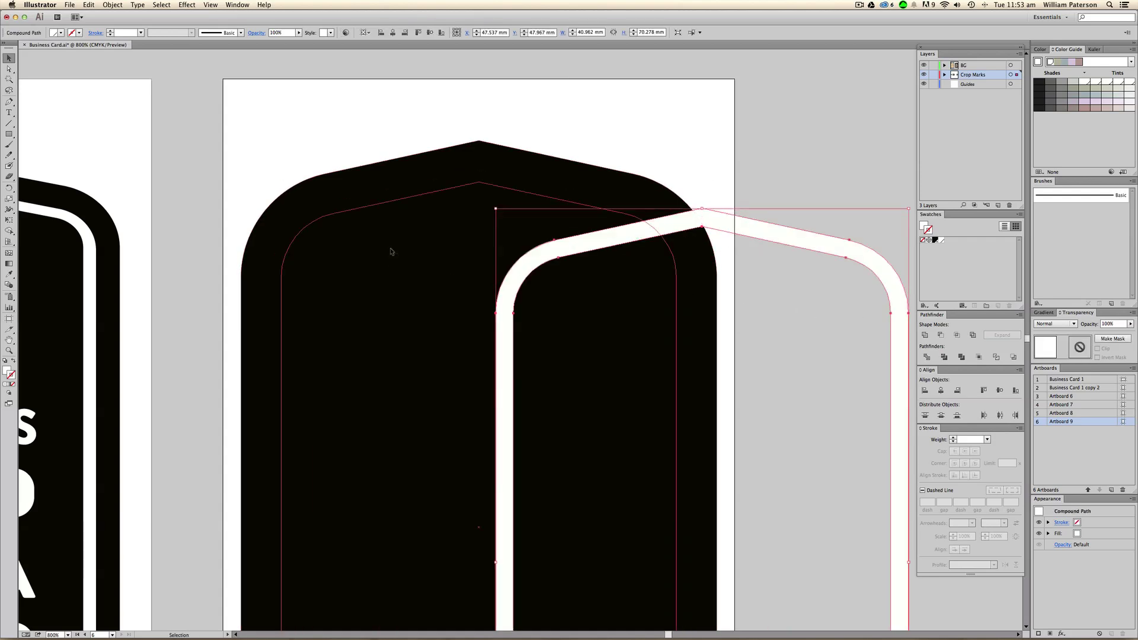
pyautogui.moveTo(467, 251); pyautogui.dragTo(308, 120)
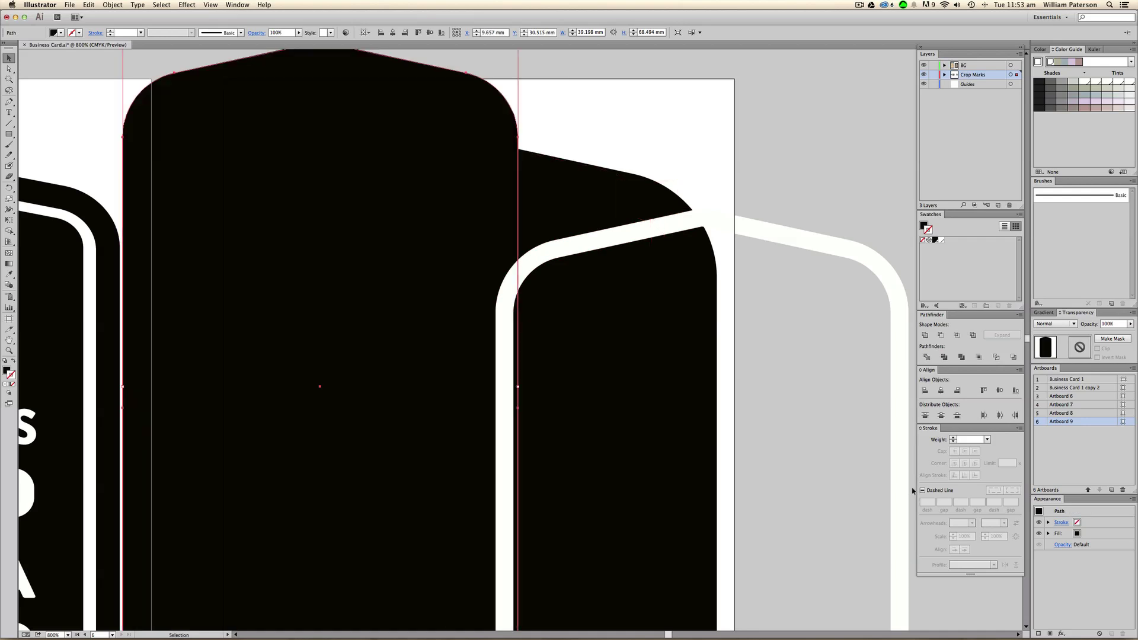
pyautogui.press('super+z')
pyautogui.press('super+z')
# Step: Unite the inner black shape with the outer black badge shape
pyautogui.click(578, 254)
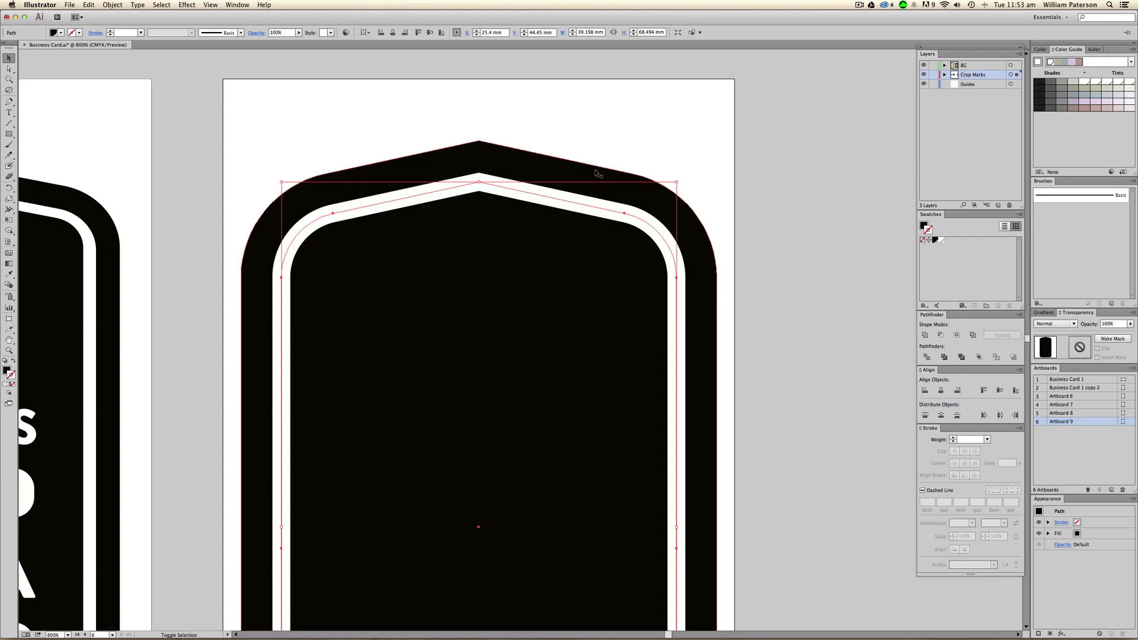
pyautogui.keyDown('shift'); pyautogui.click(613, 180); pyautogui.keyUp('shift')
pyautogui.click(925, 335)
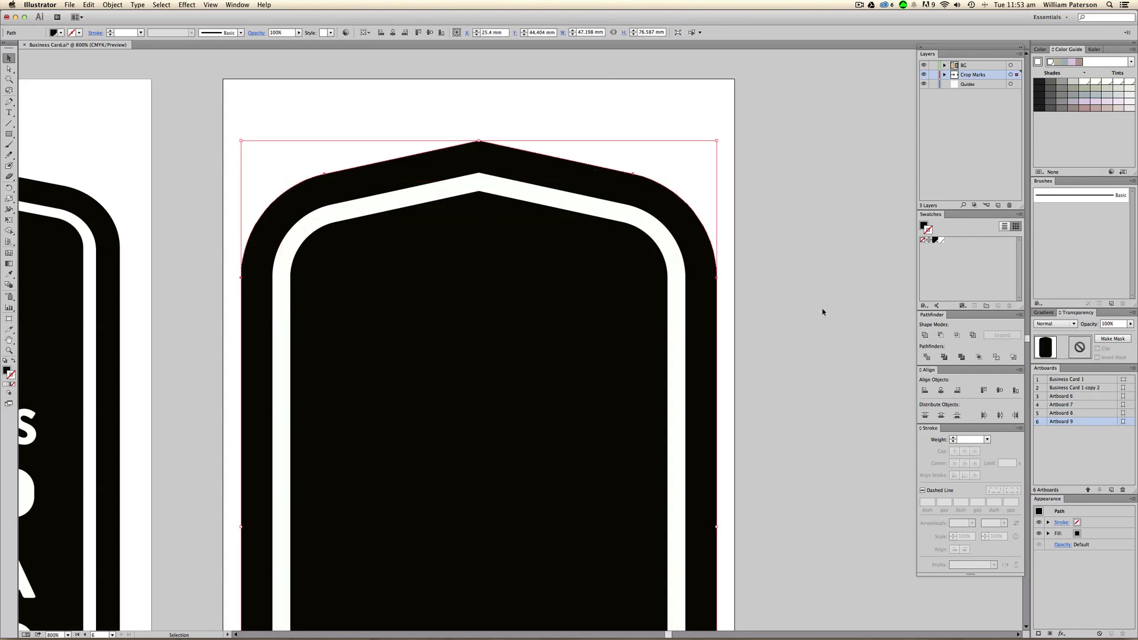
pyautogui.click(780, 385)
# Step: Subtract the white border from the united black badge with Minus Front
pyautogui.click(514, 194)
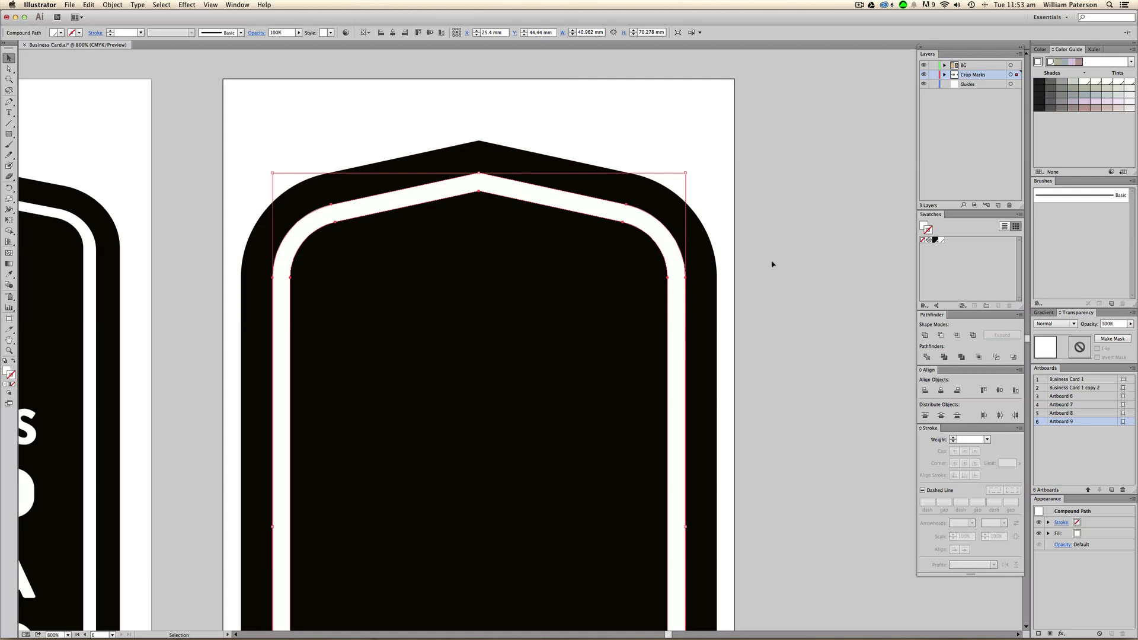
pyautogui.moveTo(788, 248); pyautogui.dragTo(501, 321)
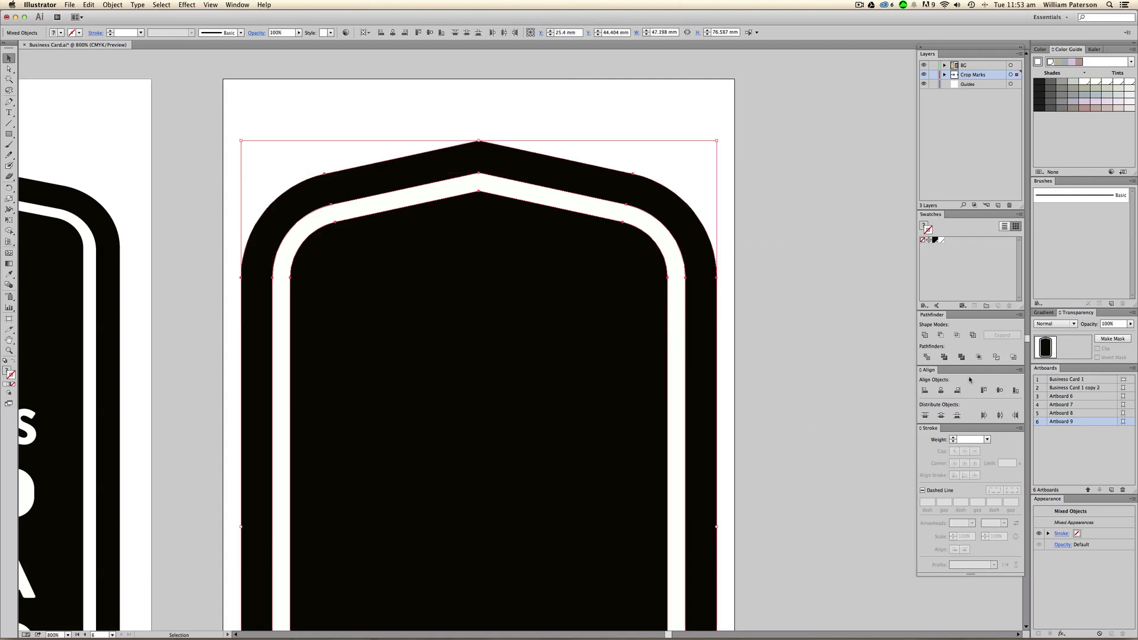
pyautogui.click(941, 336)
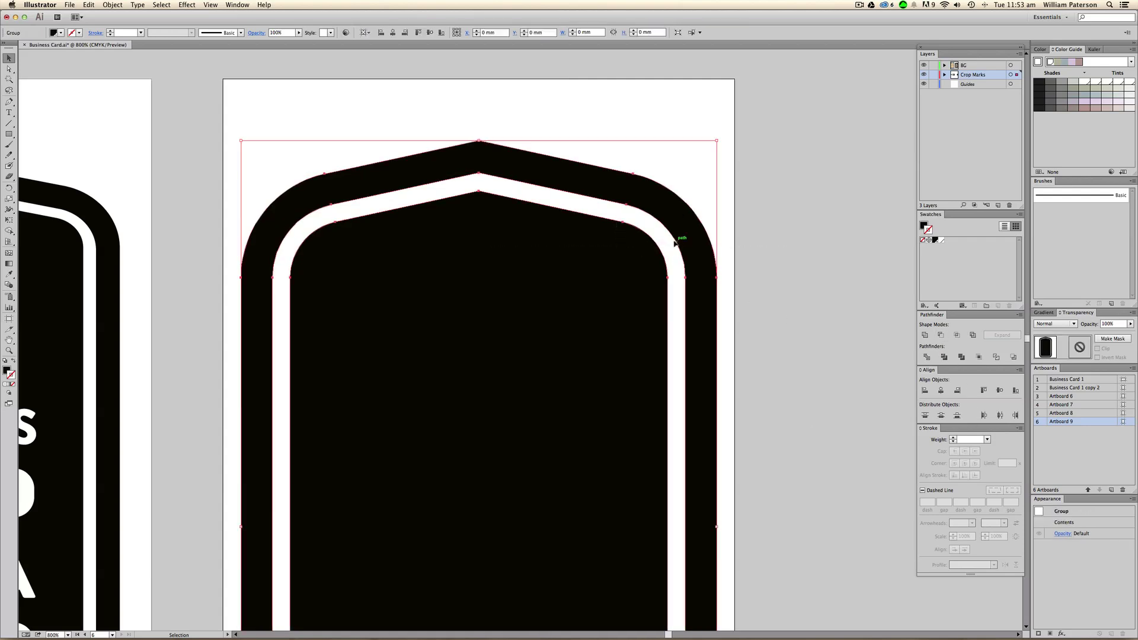
# Step: Try moving the cut-out badge past the artboard's edge to test its transparent border, and undo the move
pyautogui.click(650, 222)
pyautogui.moveTo(660, 217); pyautogui.dragTo(829, 226)
pyautogui.press('super+z')
pyautogui.press('super+z')
pyautogui.moveTo(685, 258); pyautogui.dragTo(842, 252)
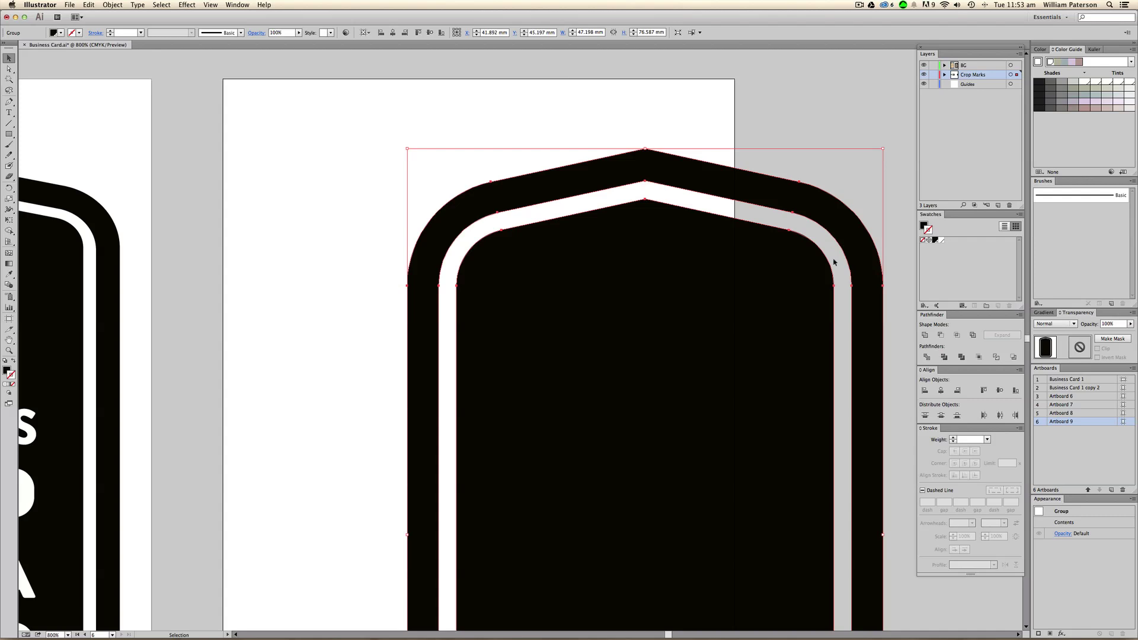
pyautogui.press('a')
pyautogui.hotkey('ctrl', 'z')
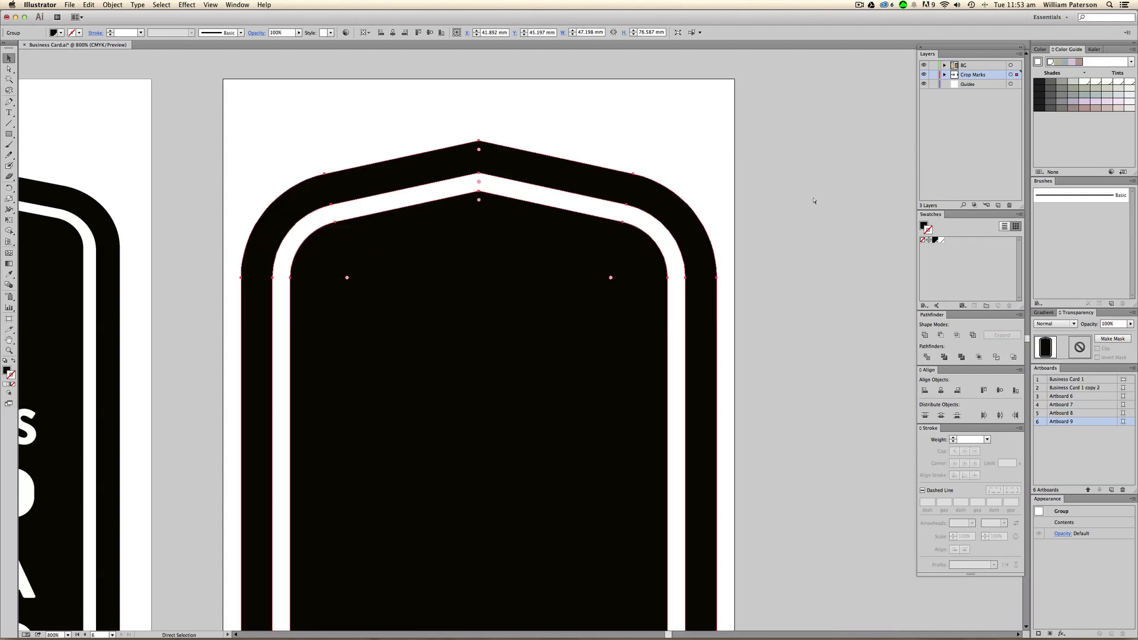
pyautogui.click(813, 201)
# Step: Draw a shallow, many-pointed star about 21 mm wide in the upper part of the new badge
pyautogui.press('super+0')
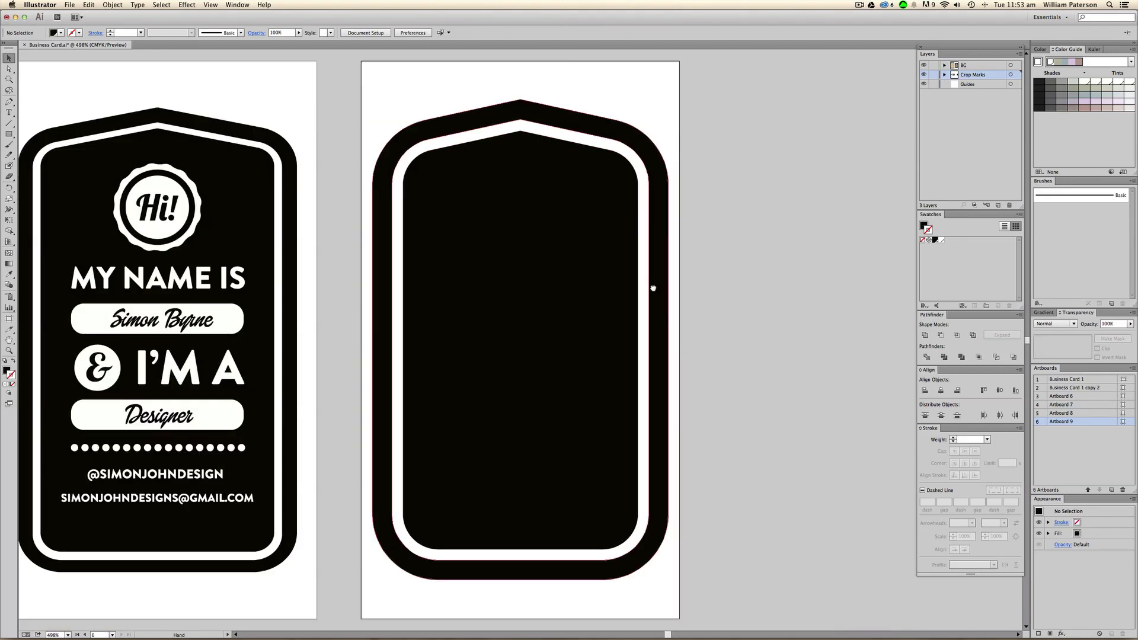
pyautogui.moveTo(621, 287); pyautogui.dragTo(678, 292)
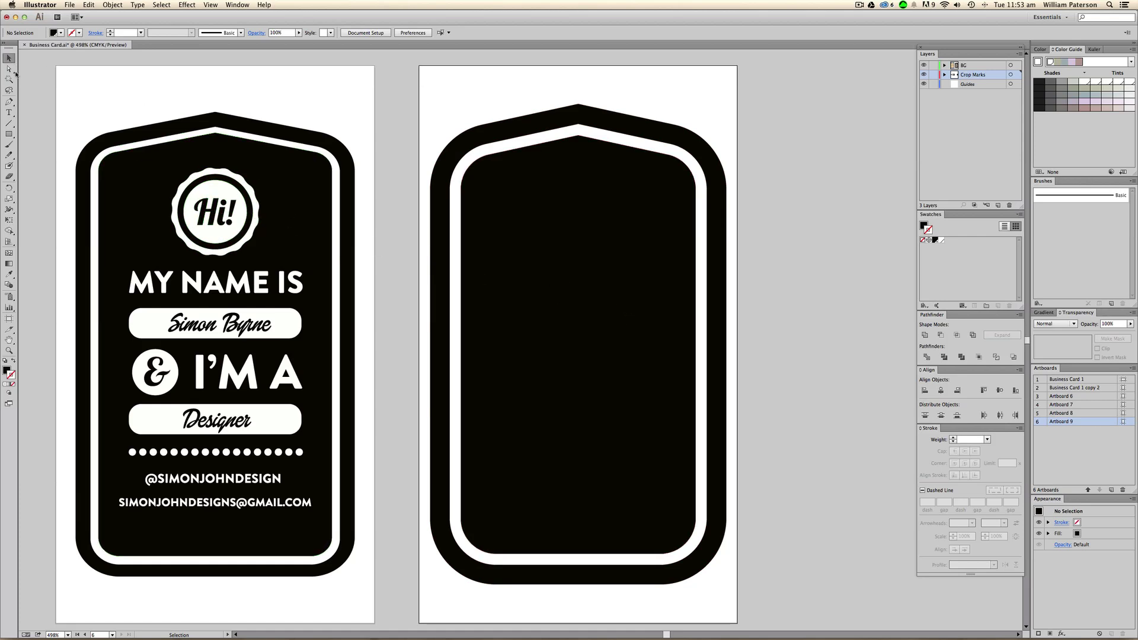
pyautogui.click(9, 133)
pyautogui.click(47, 176)
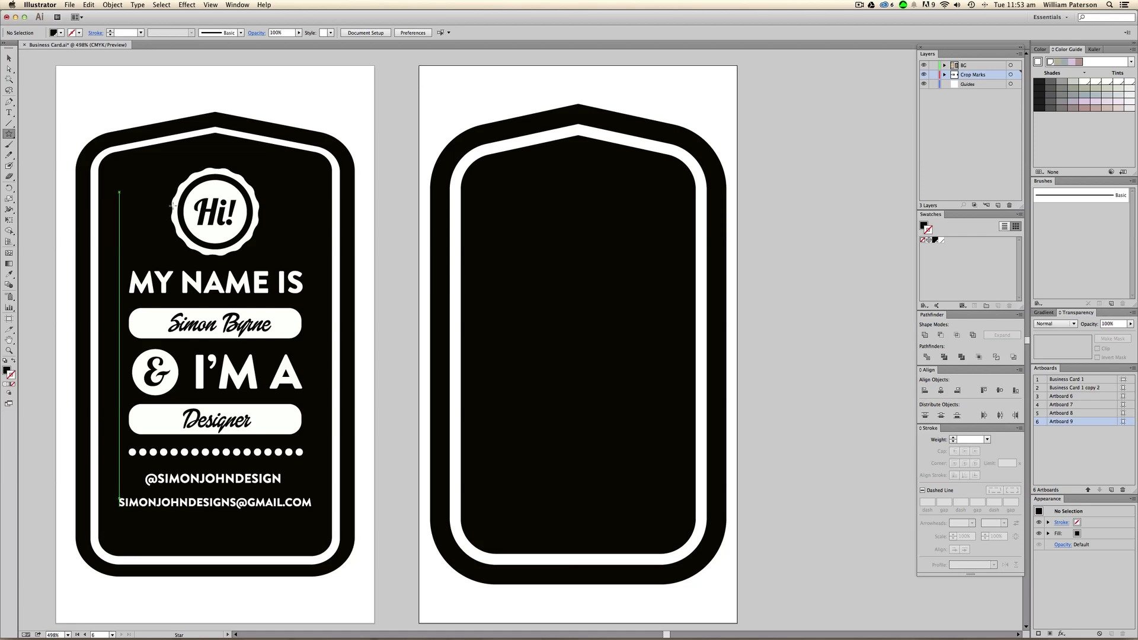
pyautogui.moveTo(576, 215)
pyautogui.mouseDown()
pyautogui.moveTo(618, 257)
pyautogui.moveTo(603, 232)
pyautogui.moveTo(634, 262)
pyautogui.moveTo(632, 254)
pyautogui.mouseUp()
pyautogui.press('Up')
pyautogui.press('Up')
pyautogui.press('Up')
pyautogui.press('Up')
pyautogui.press('Up')
pyautogui.press('Up')
pyautogui.press('Up')
pyautogui.press('Up')
pyautogui.press('Up')
pyautogui.press('Up')
pyautogui.press('Up')
pyautogui.press('Up')
pyautogui.press('Up')
pyautogui.press('Up')
pyautogui.press('Up')
pyautogui.press('Up')
pyautogui.press('Up')
pyautogui.press('Up')
pyautogui.press('Up')
pyautogui.press('Up')
pyautogui.press('Up')
pyautogui.press('Up')
pyautogui.press('Up')
pyautogui.press('Up')
pyautogui.press('Up')
pyautogui.press('Up')
pyautogui.press('Up')
pyautogui.press('Down')
pyautogui.press('Down')
pyautogui.press('Down')
pyautogui.press('Down')
pyautogui.press('Down')
pyautogui.press('Down')
pyautogui.press('Down')
pyautogui.press('Down')
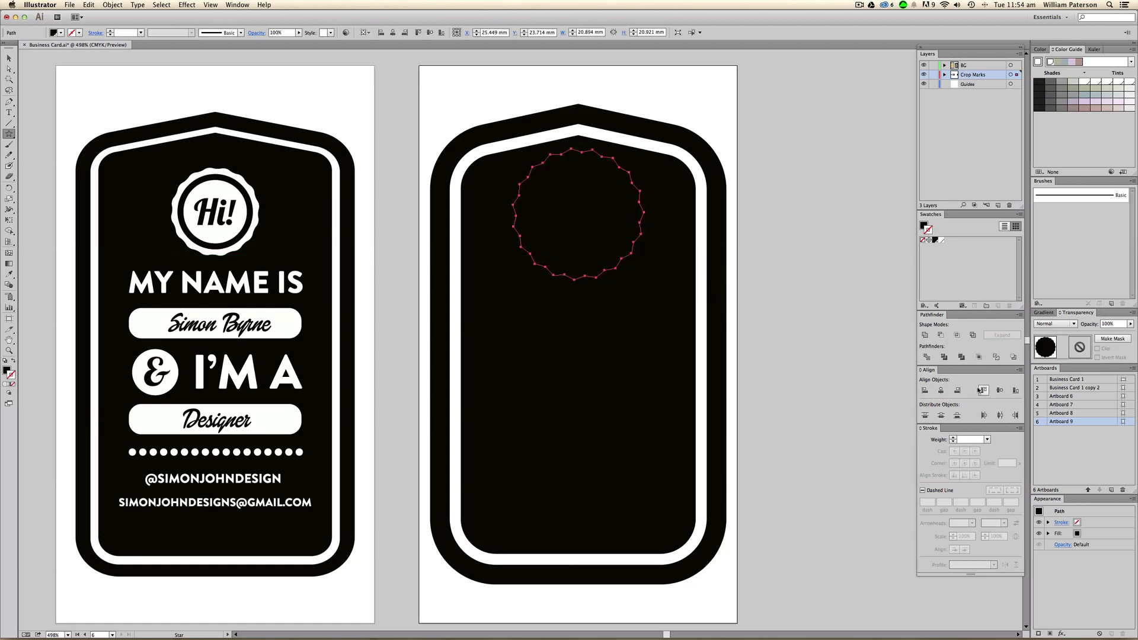
# Step: Fill the star white, shift it slightly down, and scale it to about 18 mm wide
pyautogui.click(942, 241)
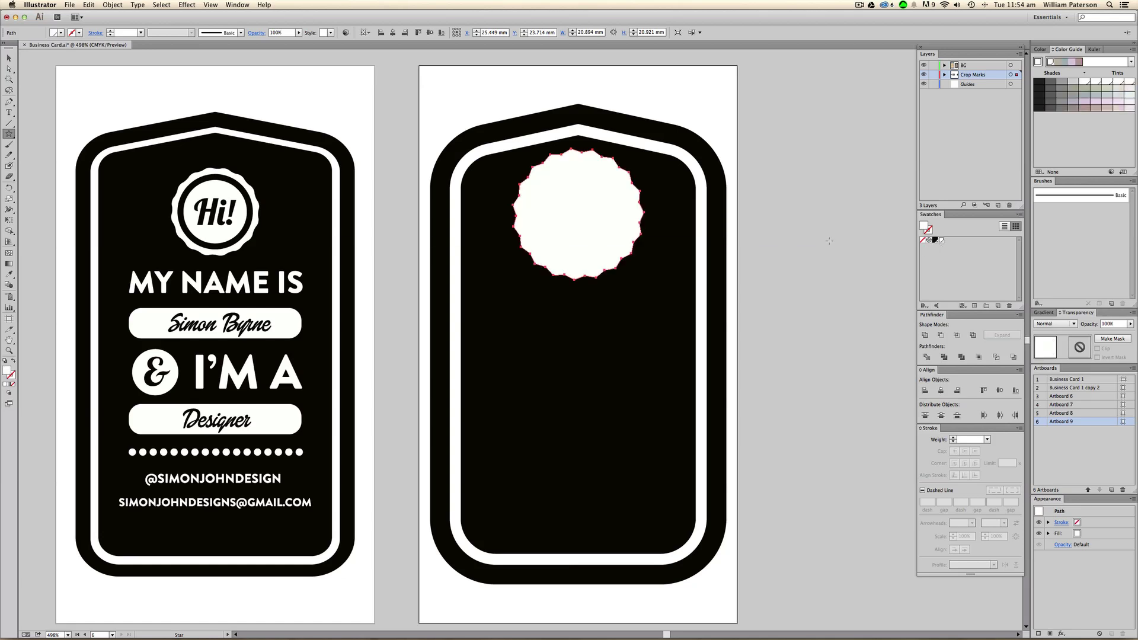
pyautogui.press('v')
pyautogui.click(808, 242)
pyautogui.moveTo(538, 186); pyautogui.dragTo(544, 196)
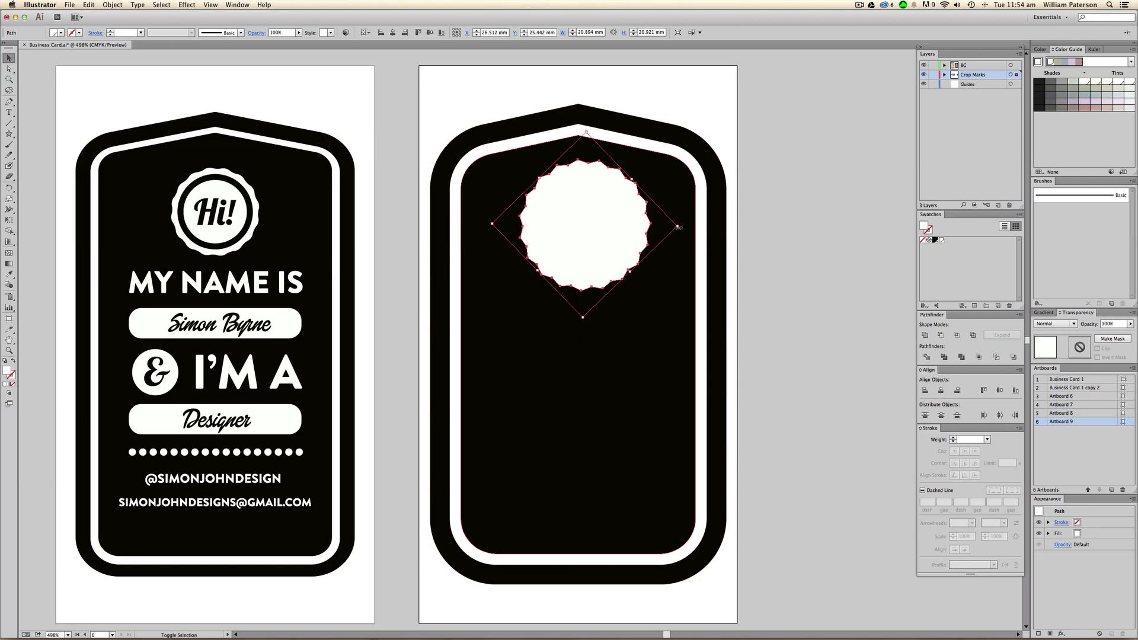
pyautogui.moveTo(679, 228); pyautogui.dragTo(665, 226)
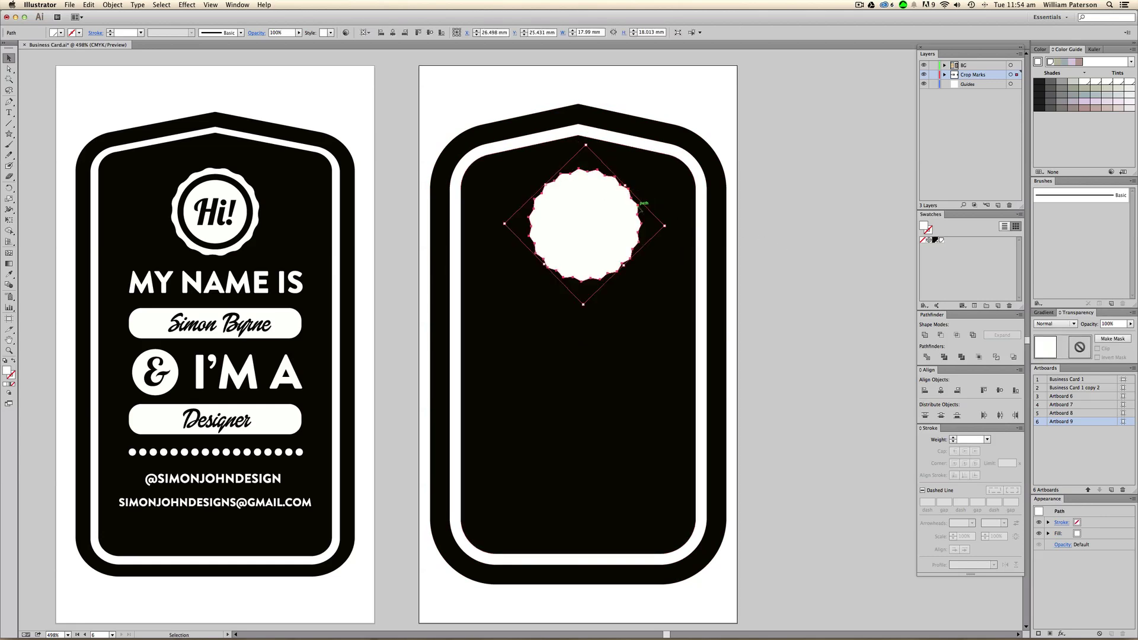
# Step: Apply a Round Corners effect with a 3.528 mm radius to the white star
pyautogui.click(187, 5)
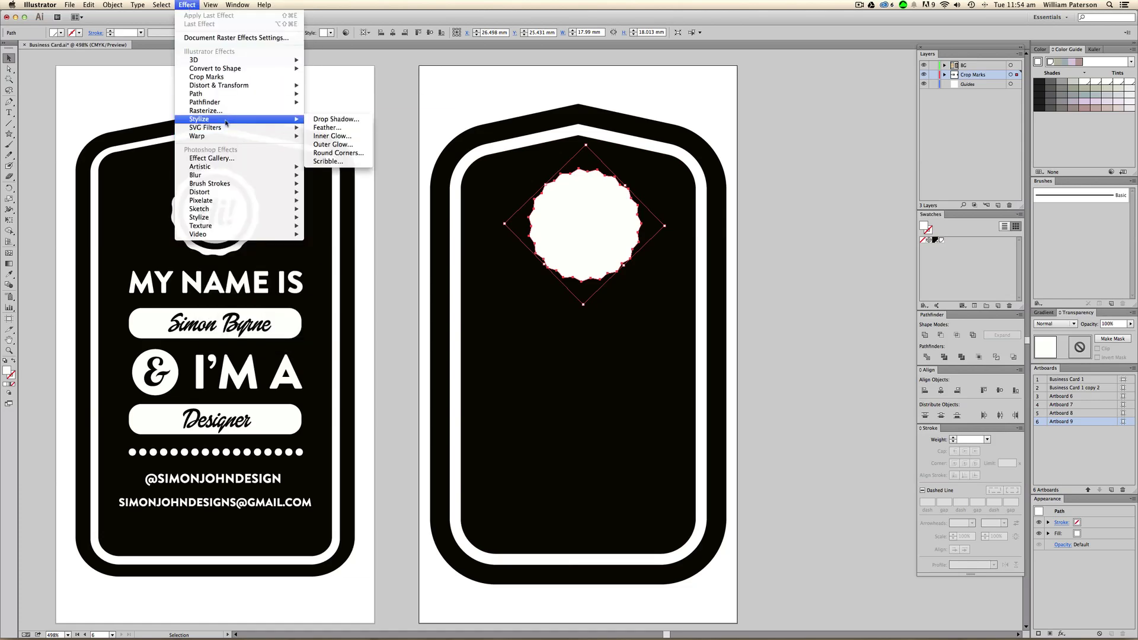
pyautogui.click(355, 153)
pyautogui.click(512, 332)
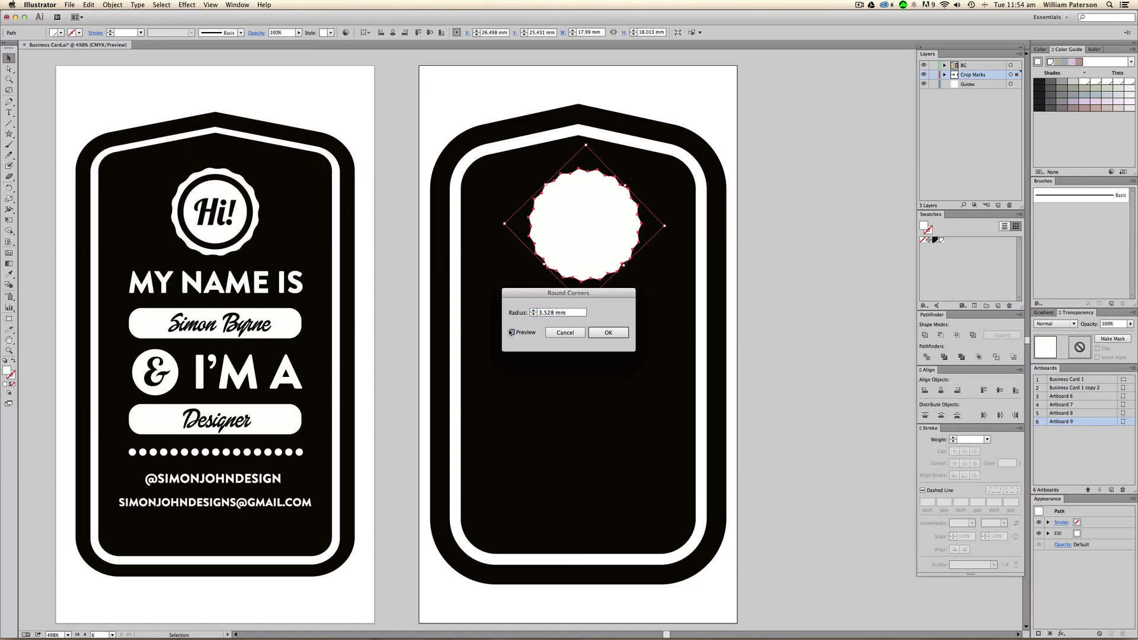
pyautogui.click(608, 333)
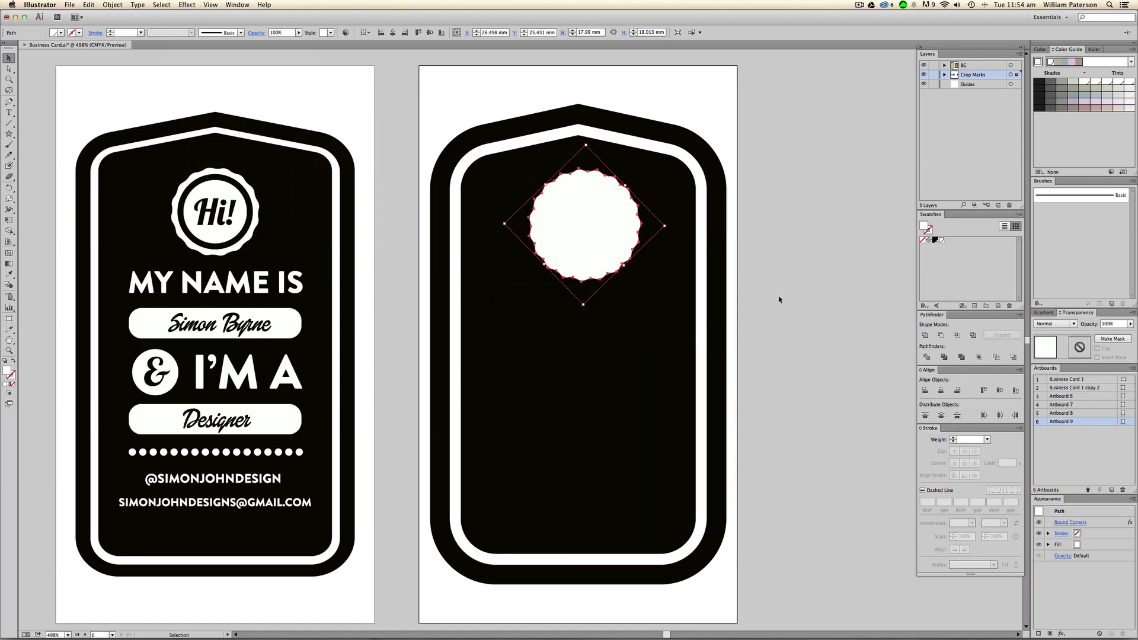
# Step: Expand the appearance of the rounded white star into plain paths
pyautogui.click(113, 5)
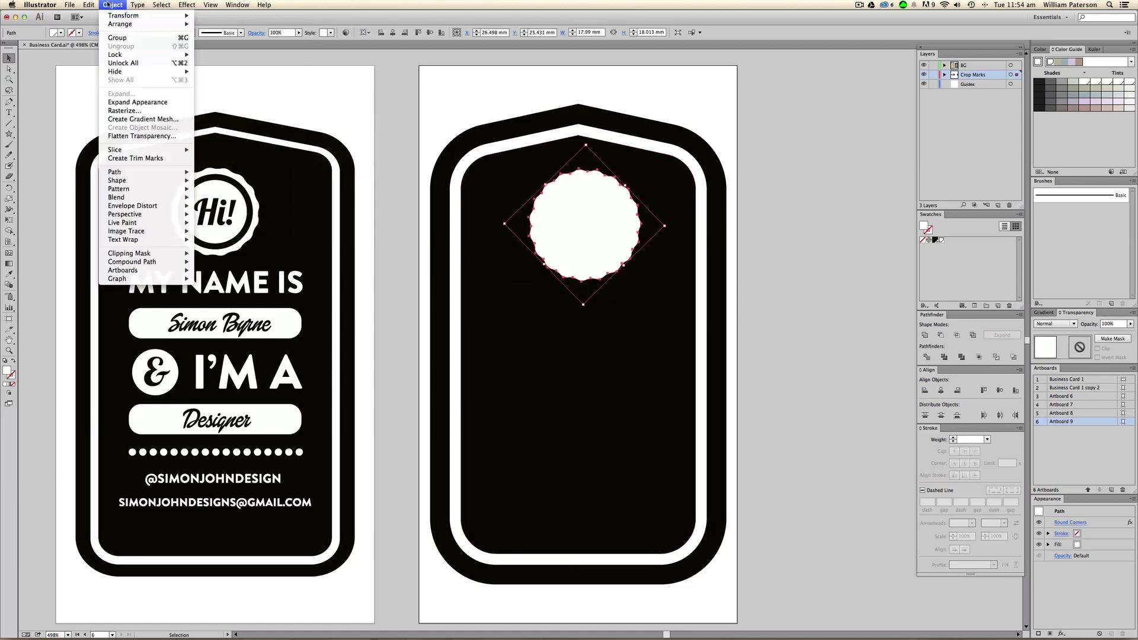
pyautogui.press('Return')
pyautogui.click(760, 261)
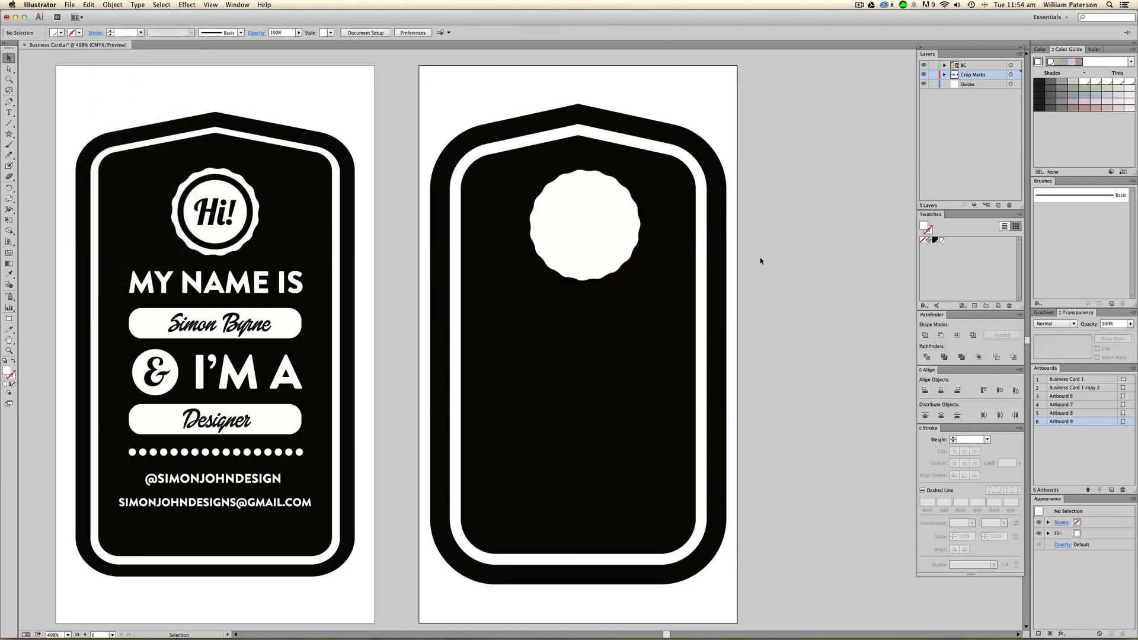
pyautogui.click(580, 230)
pyautogui.click(759, 256)
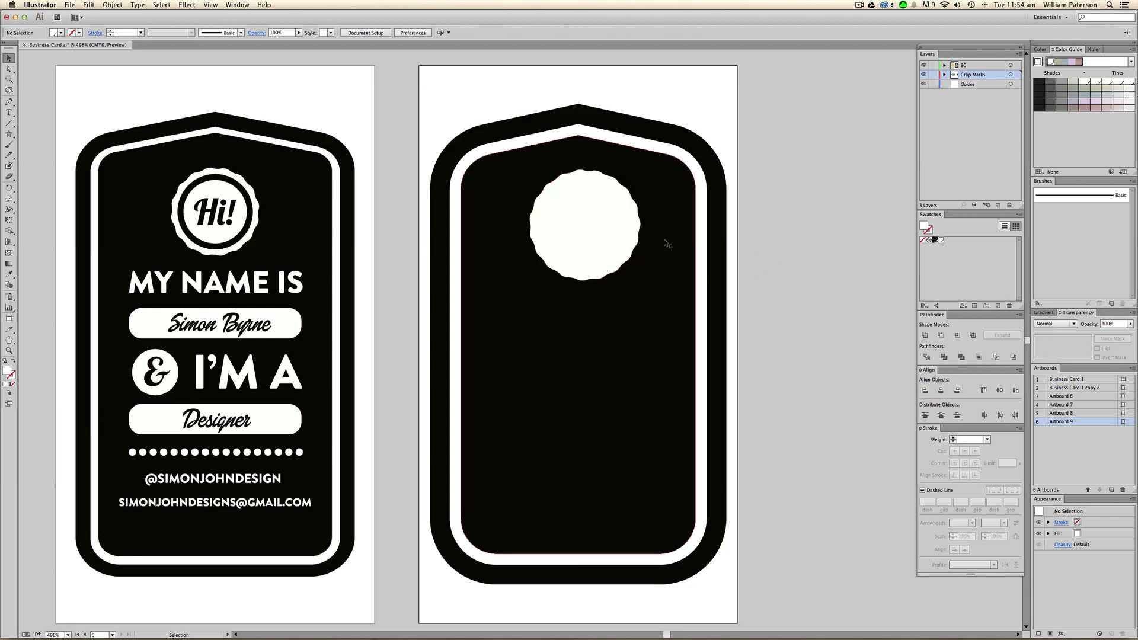
# Step: Draw a circle about 15 mm in diameter from the centre of the white scalloped seal
pyautogui.click(564, 222)
pyautogui.press('l')
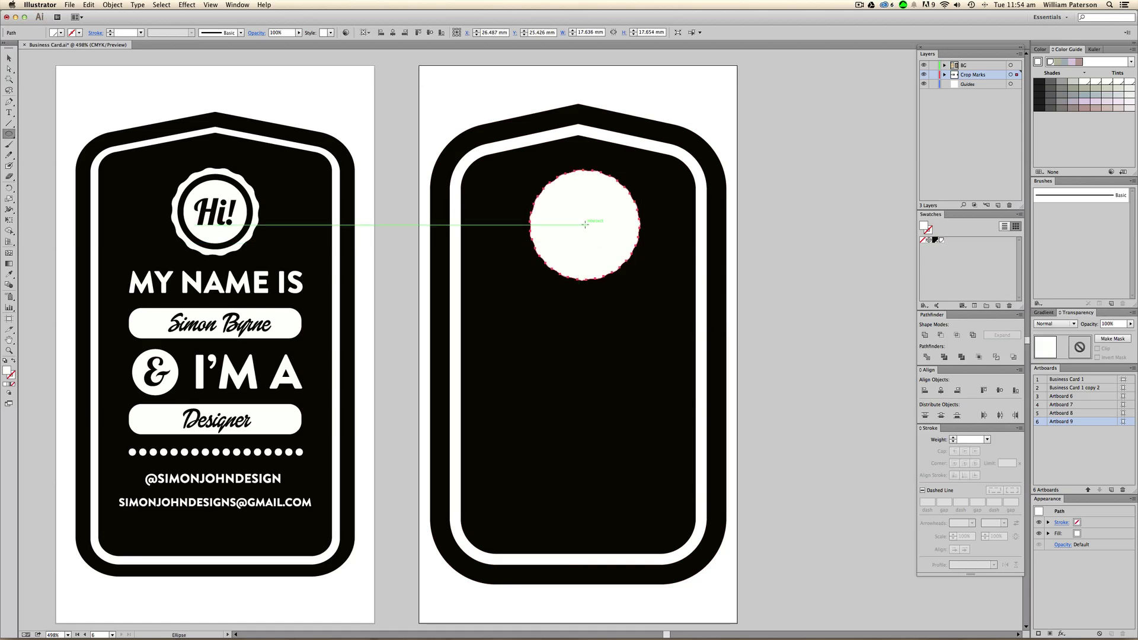
pyautogui.moveTo(585, 224); pyautogui.dragTo(615, 273)
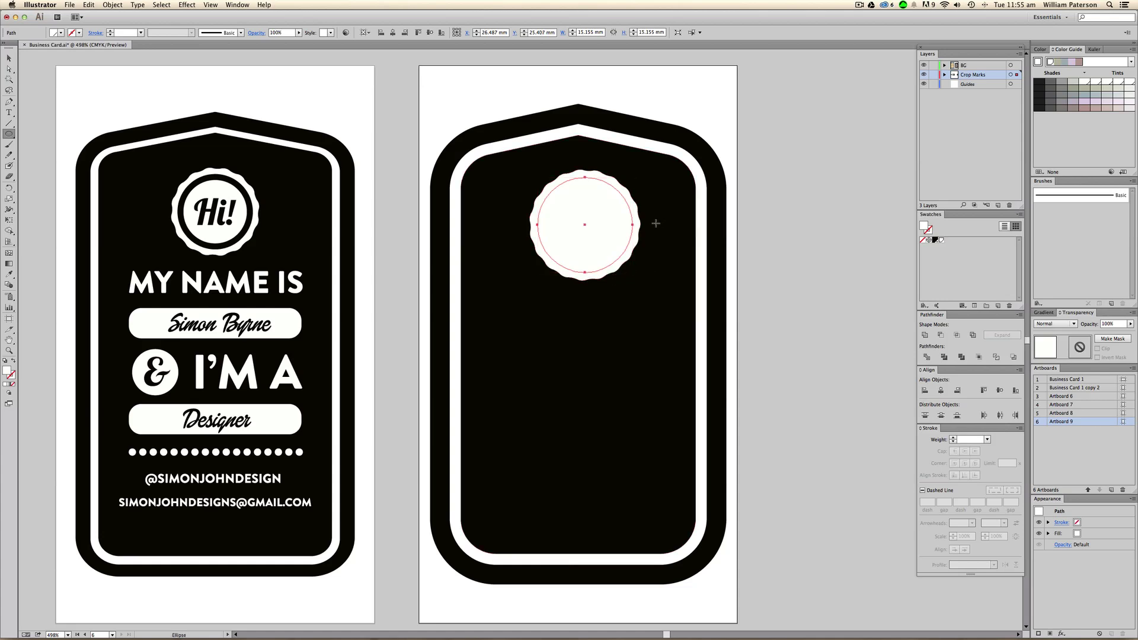
# Step: Lock the black badge background so that it cannot be selected
pyautogui.press('v')
pyautogui.moveTo(768, 181); pyautogui.dragTo(695, 227)
pyautogui.press('super+2')
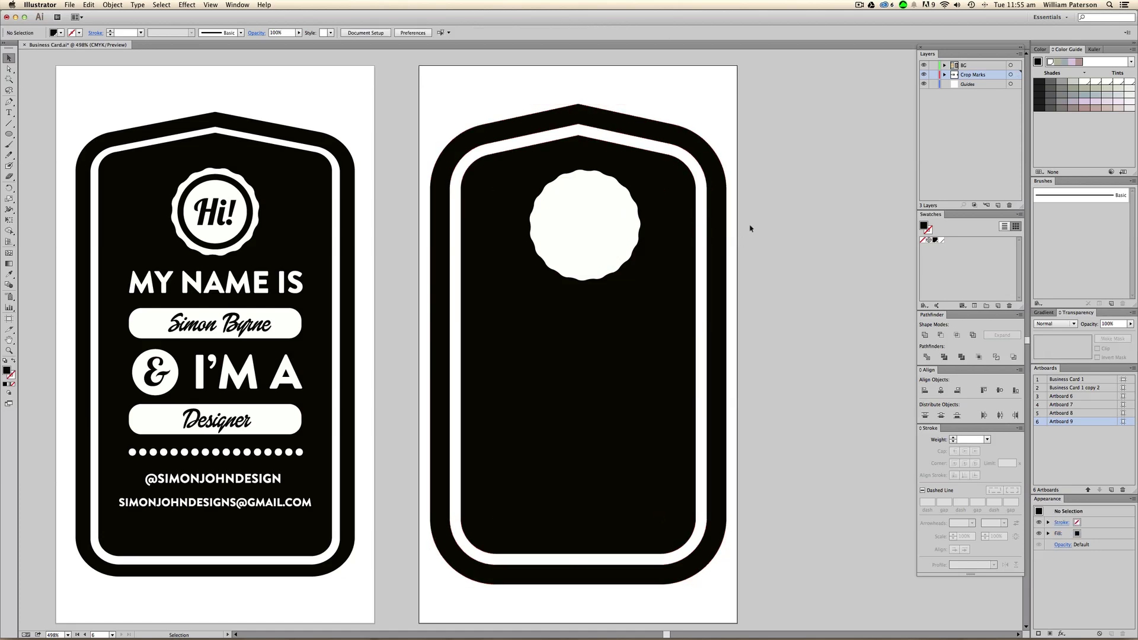
# Step: Subtract the inner circle from the white scalloped seal so only a scalloped ring is left
pyautogui.moveTo(762, 155); pyautogui.dragTo(520, 293)
pyautogui.moveTo(688, 254); pyautogui.dragTo(506, 141)
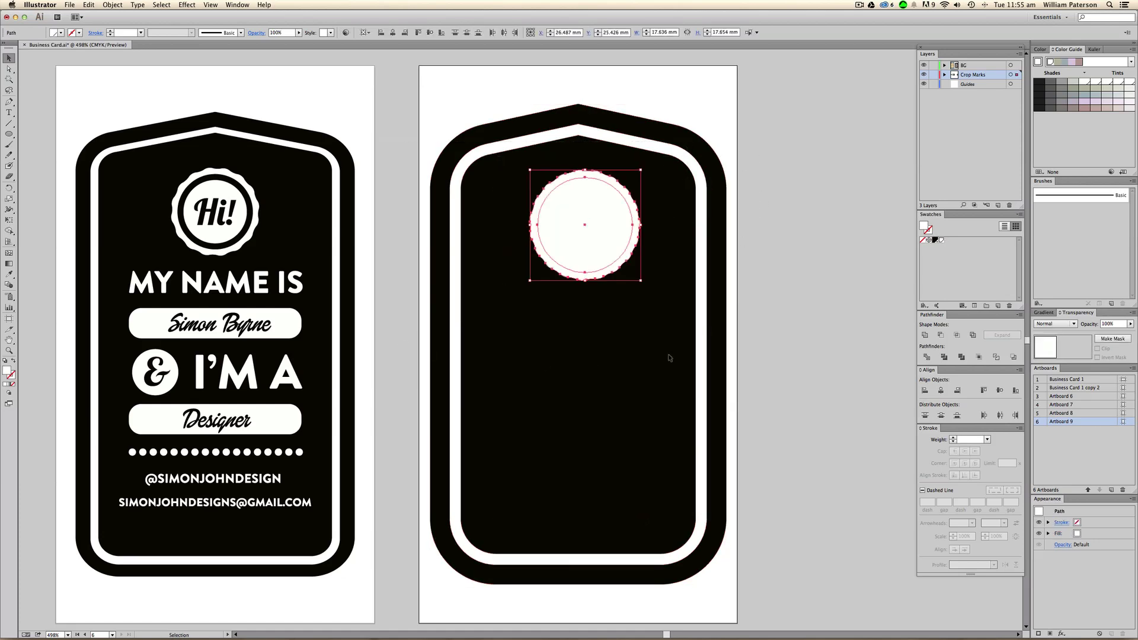
pyautogui.click(720, 230)
pyautogui.moveTo(670, 183); pyautogui.dragTo(503, 284)
pyautogui.click(941, 335)
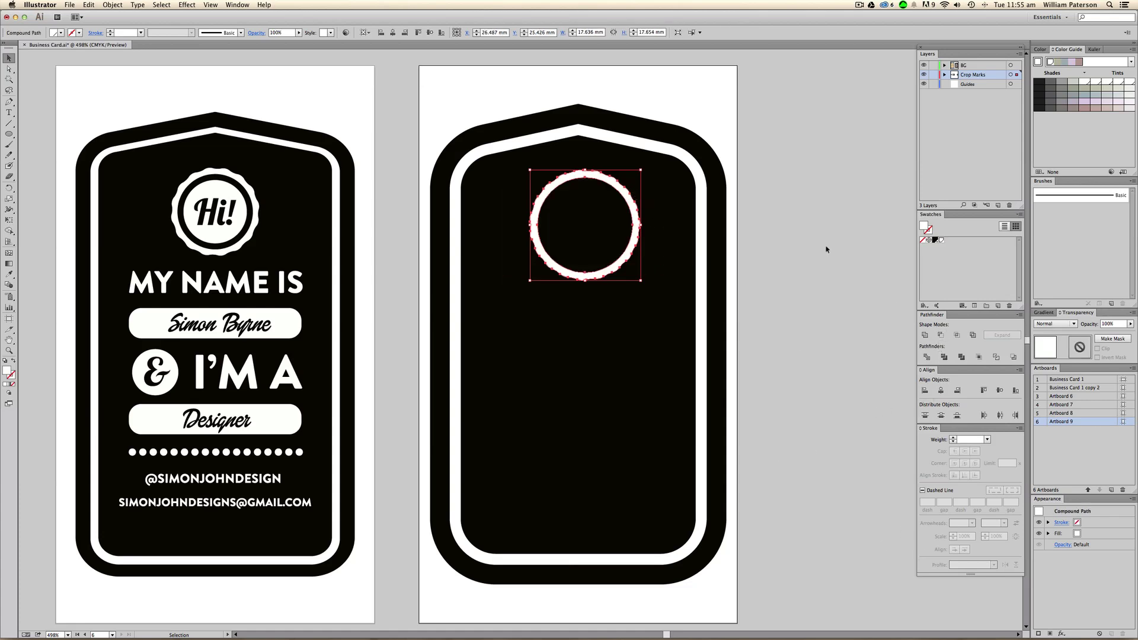
pyautogui.click(791, 217)
# Step: Draw a smaller white circle from the centre of the scalloped ring and group it with the ring
pyautogui.press('l')
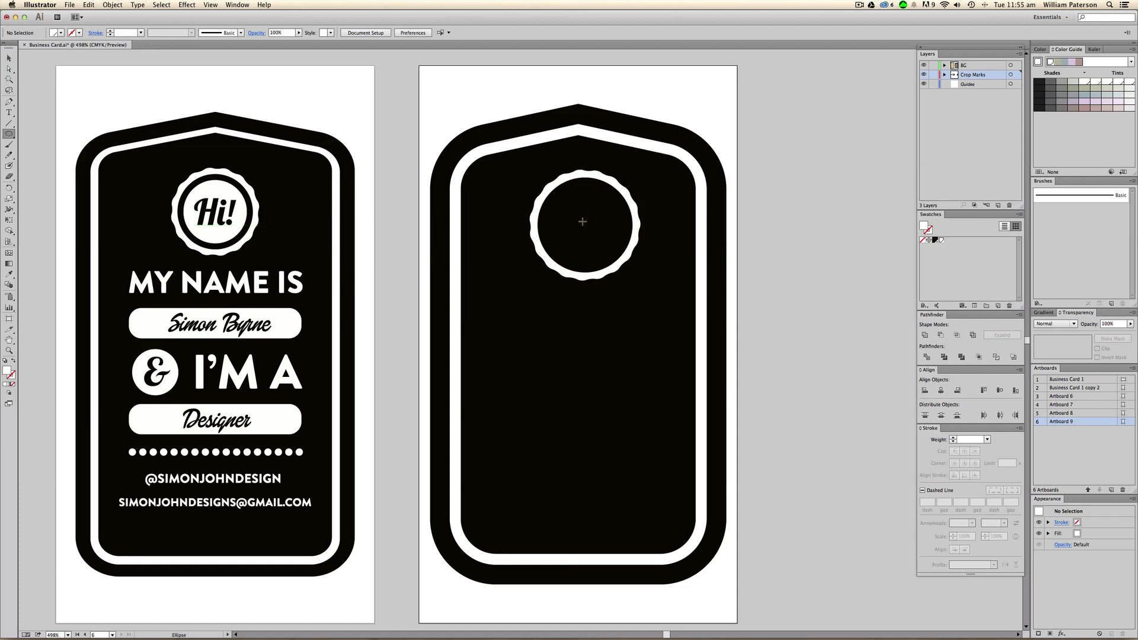
pyautogui.moveTo(585, 225); pyautogui.dragTo(611, 265)
pyautogui.press('v')
pyautogui.press('super+shift+a')
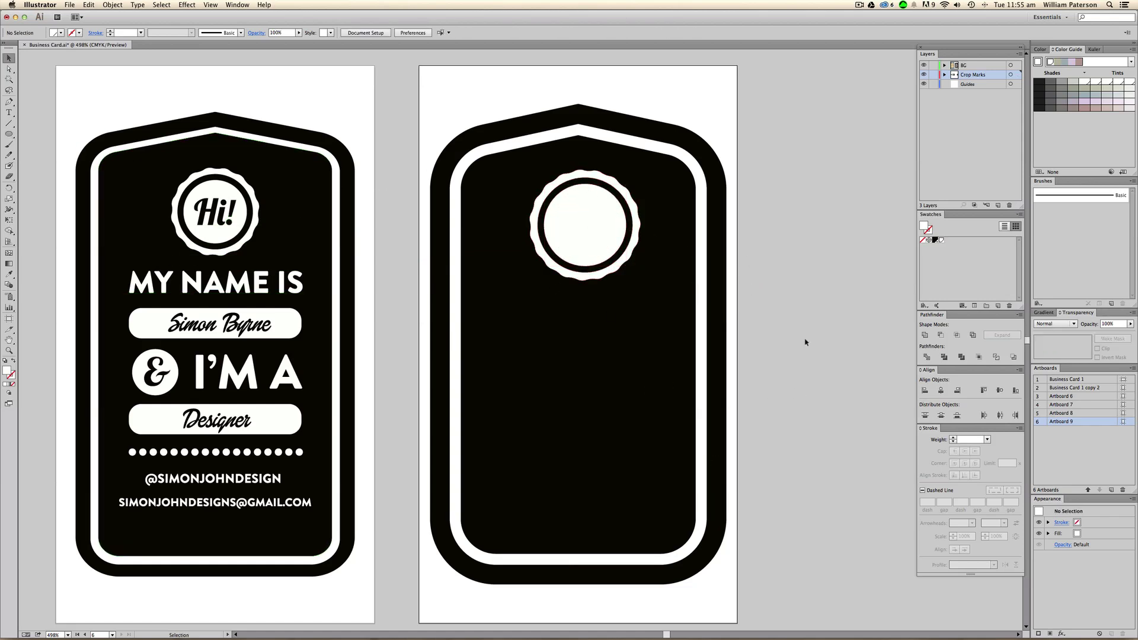
pyautogui.moveTo(515, 173); pyautogui.dragTo(663, 266)
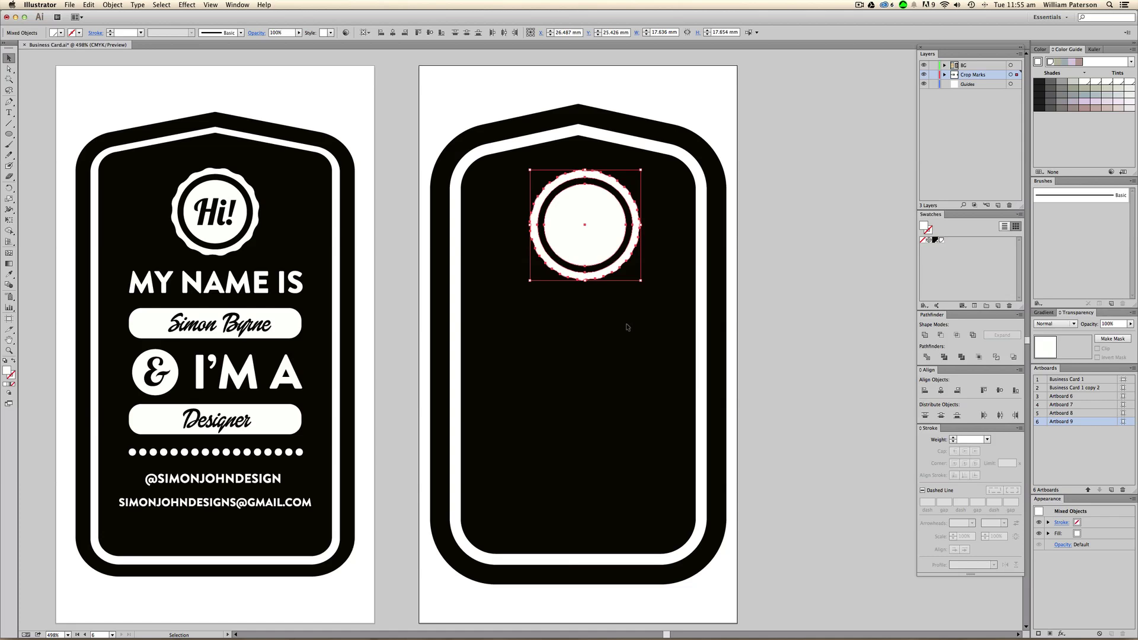
pyautogui.press('super+g')
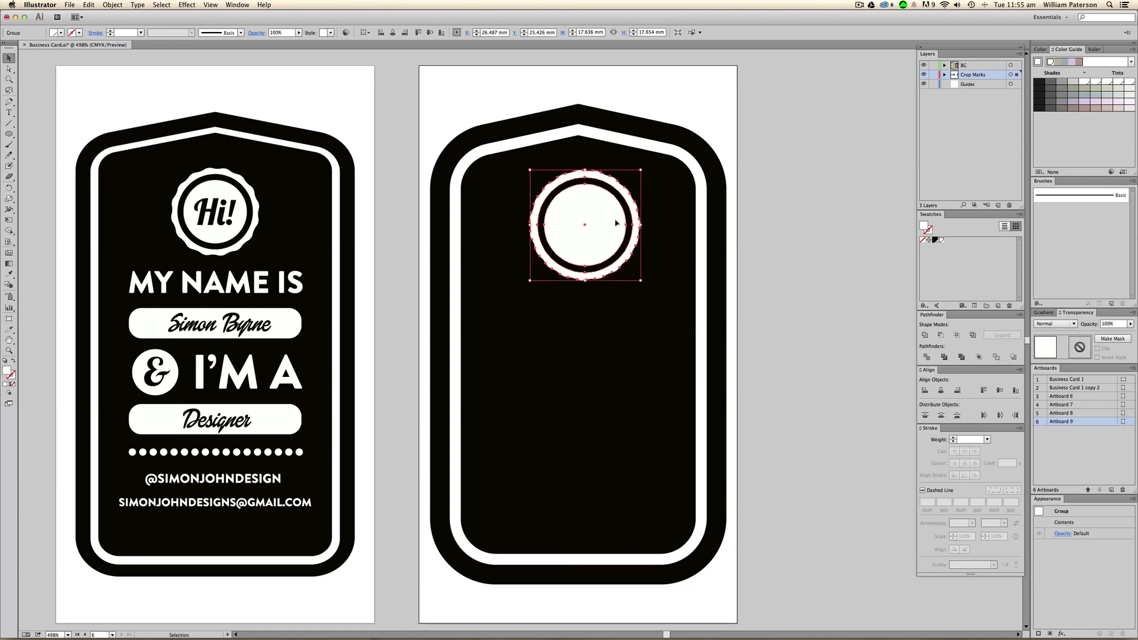
# Step: Try moving the grouped seal slightly up and to the left, and undo the move
pyautogui.moveTo(616, 223); pyautogui.dragTo(609, 212)
pyautogui.click(740, 262)
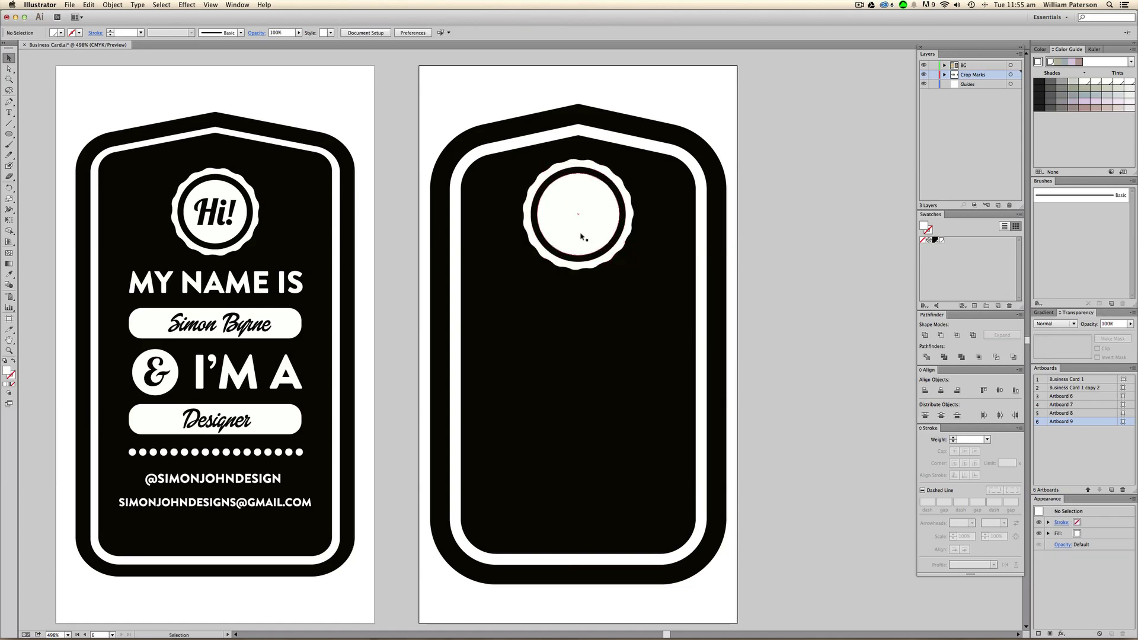
pyautogui.press('super+z')
pyautogui.click(775, 281)
# Step: Add the text "Hi" on the black badge just below the scalloped seal
pyautogui.press('t')
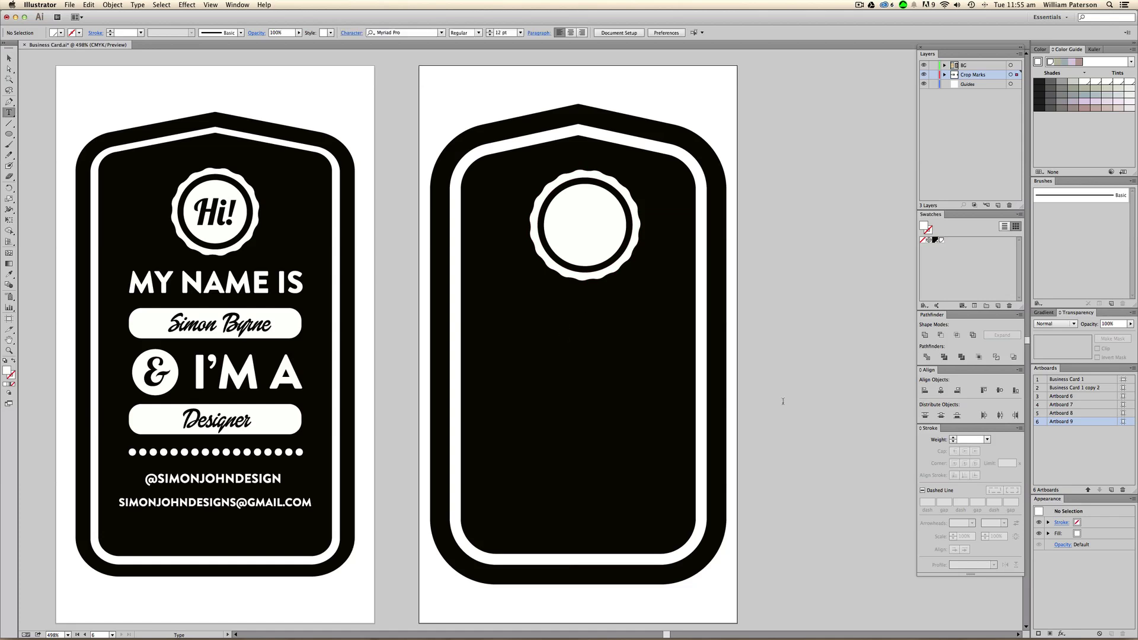
pyautogui.click(560, 329)
pyautogui.write('Hi')
pyautogui.press('Escape')
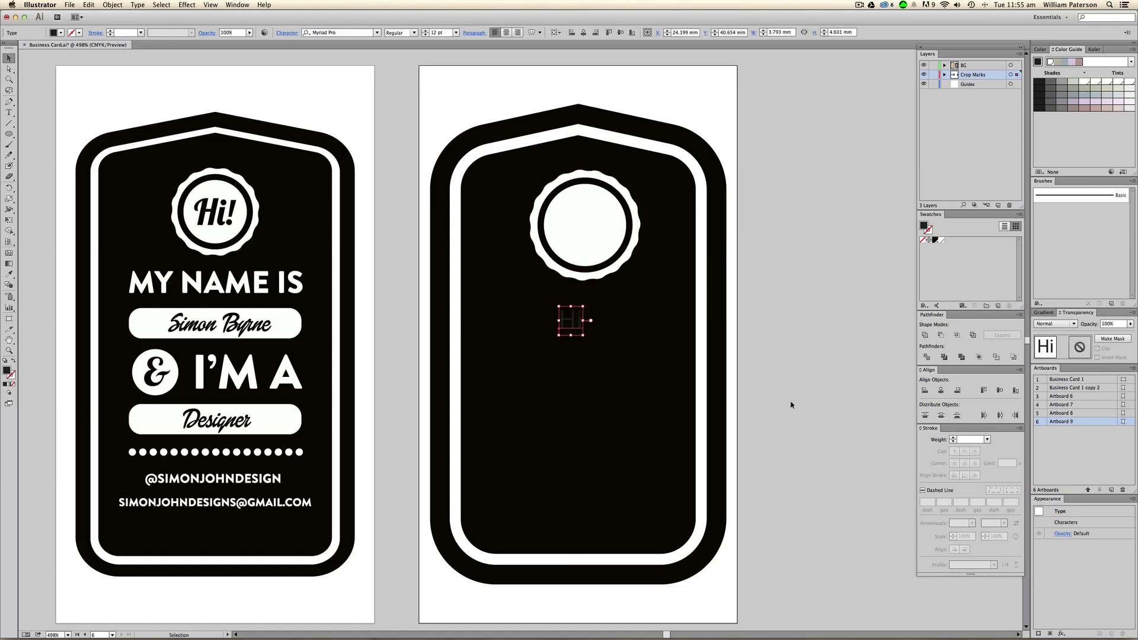
# Step: Set the font of the "Hi" text to Lobster 1.4
pyautogui.moveTo(350, 33); pyautogui.dragTo(259, 17)
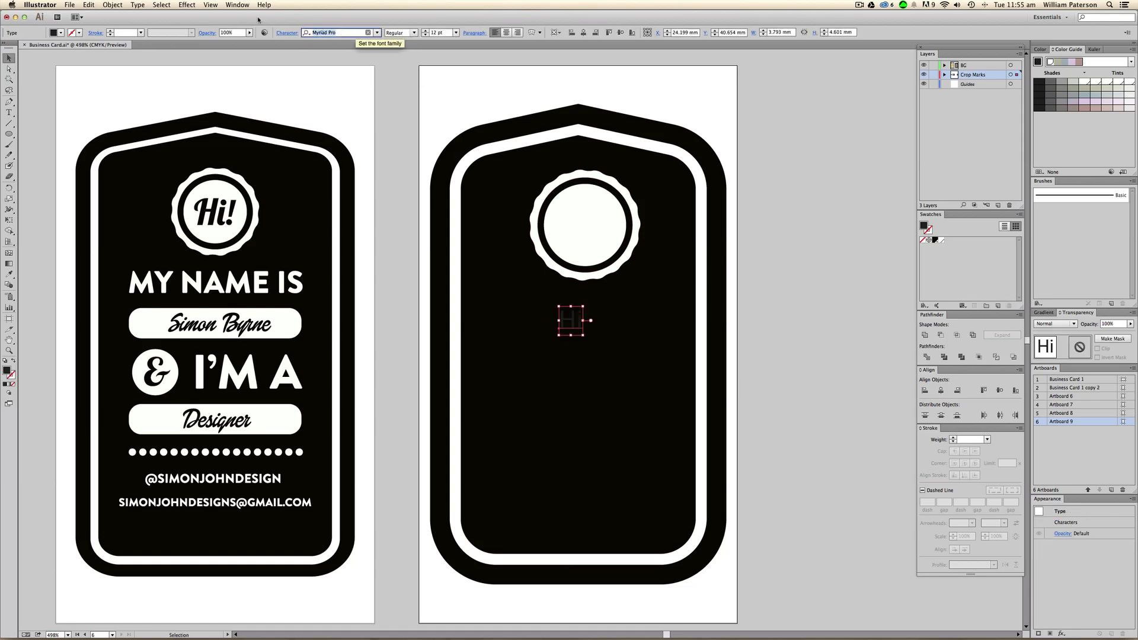
pyautogui.write('lob')
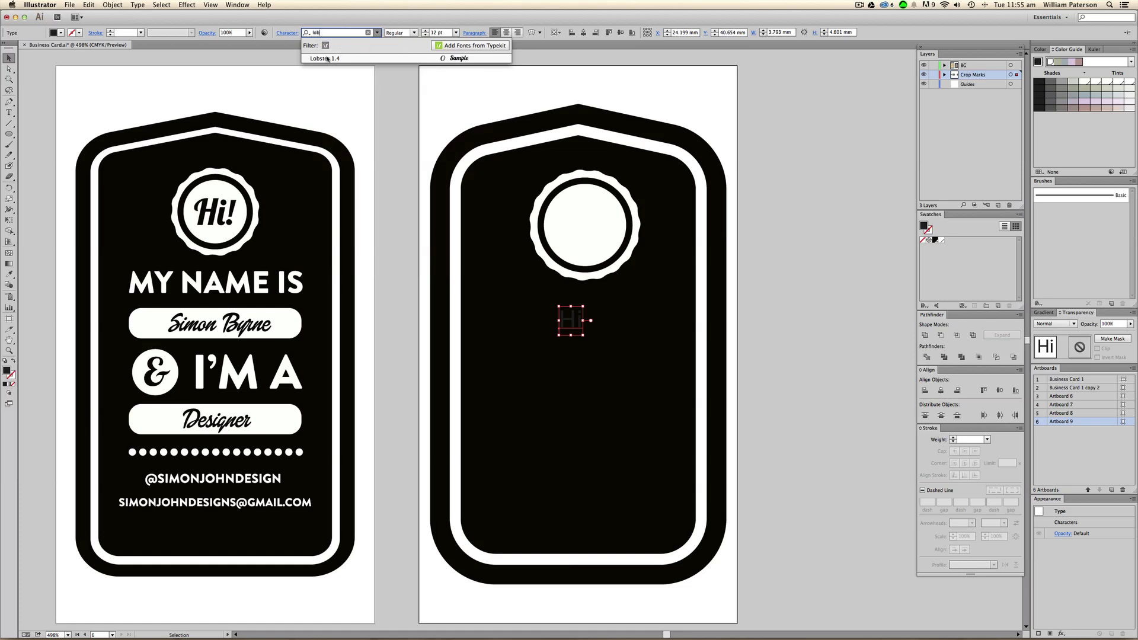
pyautogui.press('Return')
# Step: Fill the "Hi" text with black and move it onto the middle of the white seal
pyautogui.click(943, 242)
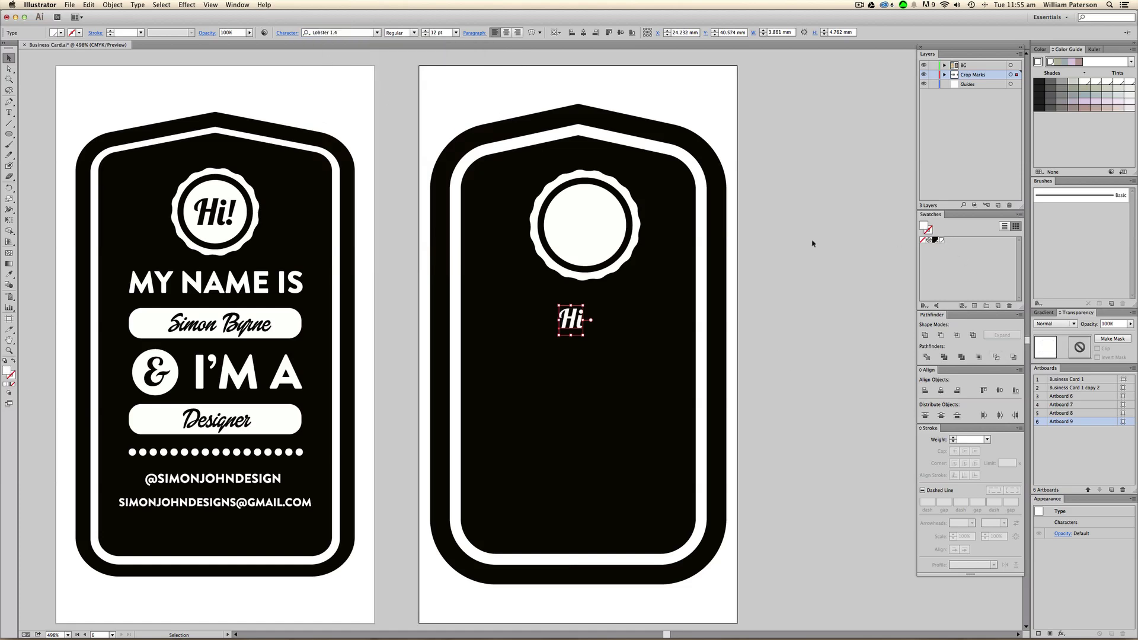
pyautogui.click(933, 241)
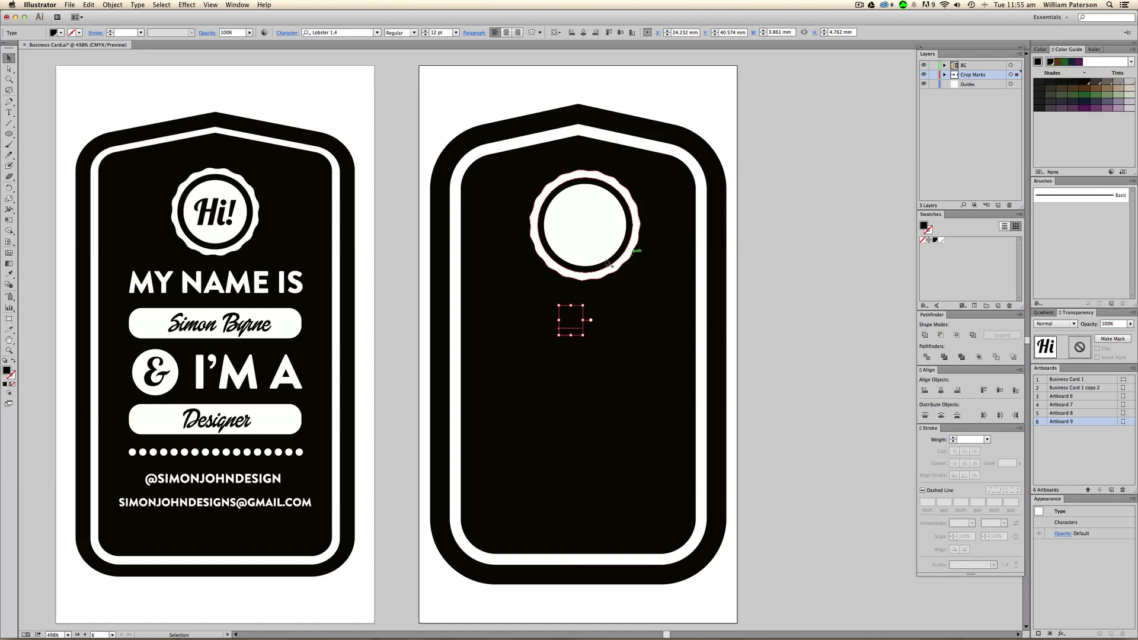
pyautogui.moveTo(575, 331); pyautogui.dragTo(588, 237)
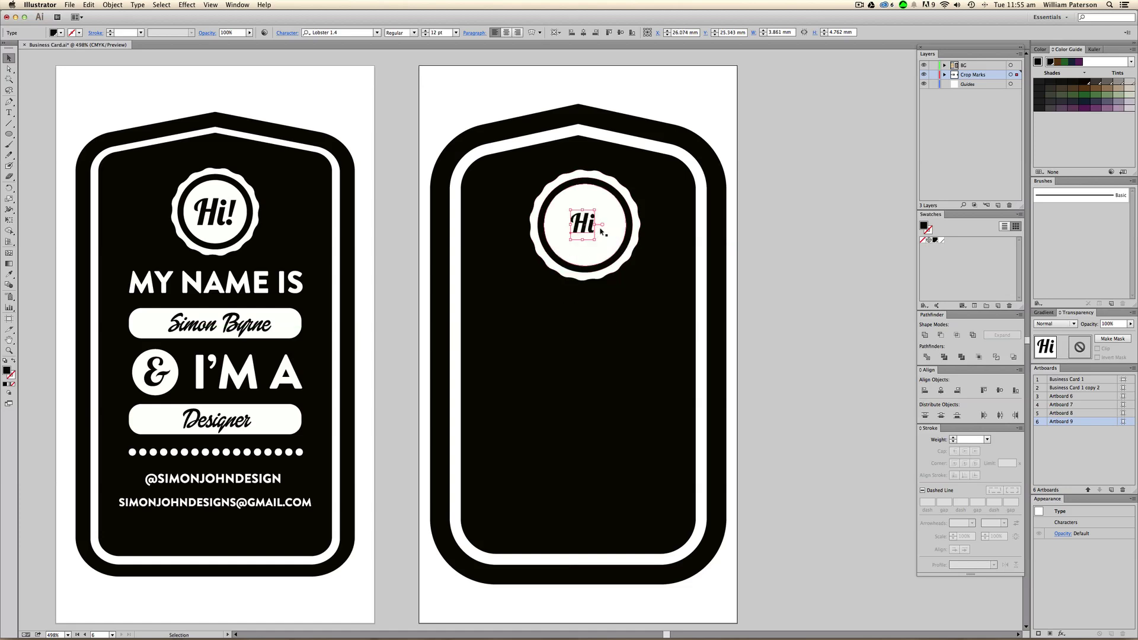
# Step: Convert the "Hi" text to outlines and enlarge it proportionally to about 7 mm wide
pyautogui.press('super+shift+b')
pyautogui.press('super+shift+o')
pyautogui.press('super+shift+b')
pyautogui.moveTo(598, 212); pyautogui.dragTo(619, 200)
# Step: Centre the outlined "Hi" horizontally and vertically on the scalloped seal, using the seal as the alignment reference
pyautogui.keyDown('shift'); pyautogui.click(627, 215); pyautogui.keyUp('shift')
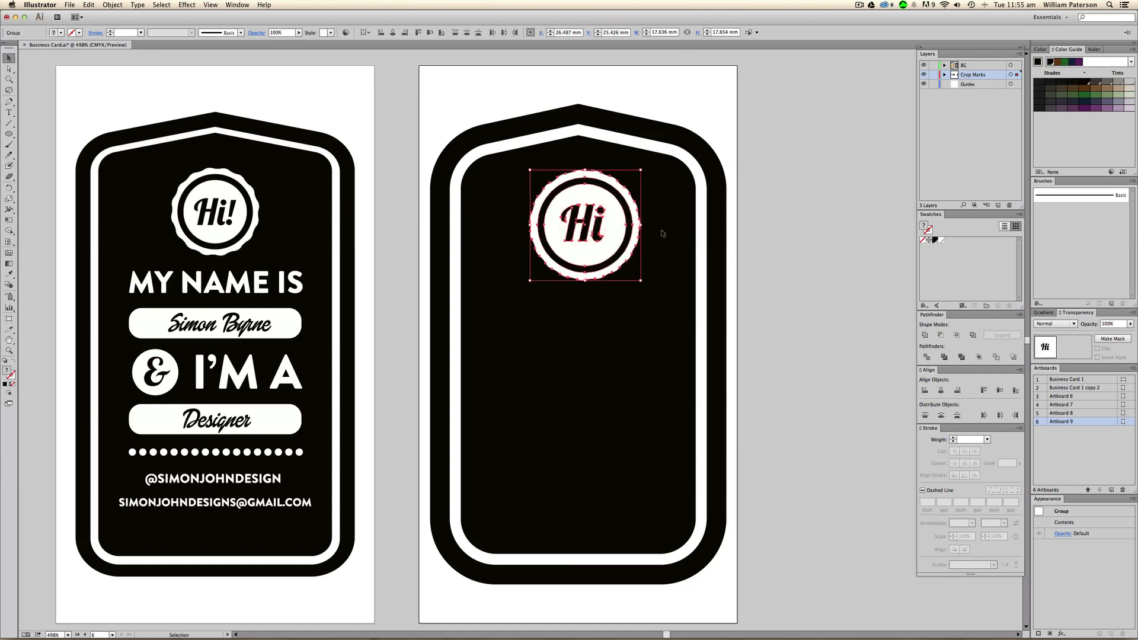
pyautogui.click(630, 215)
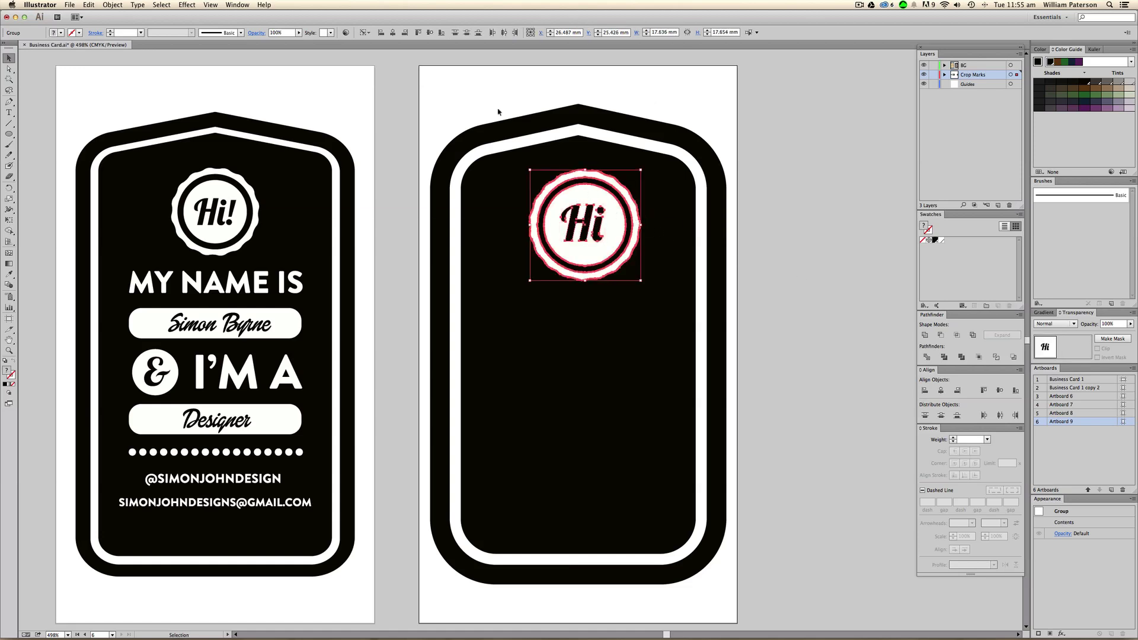
pyautogui.click(393, 33)
pyautogui.click(430, 33)
pyautogui.click(656, 224)
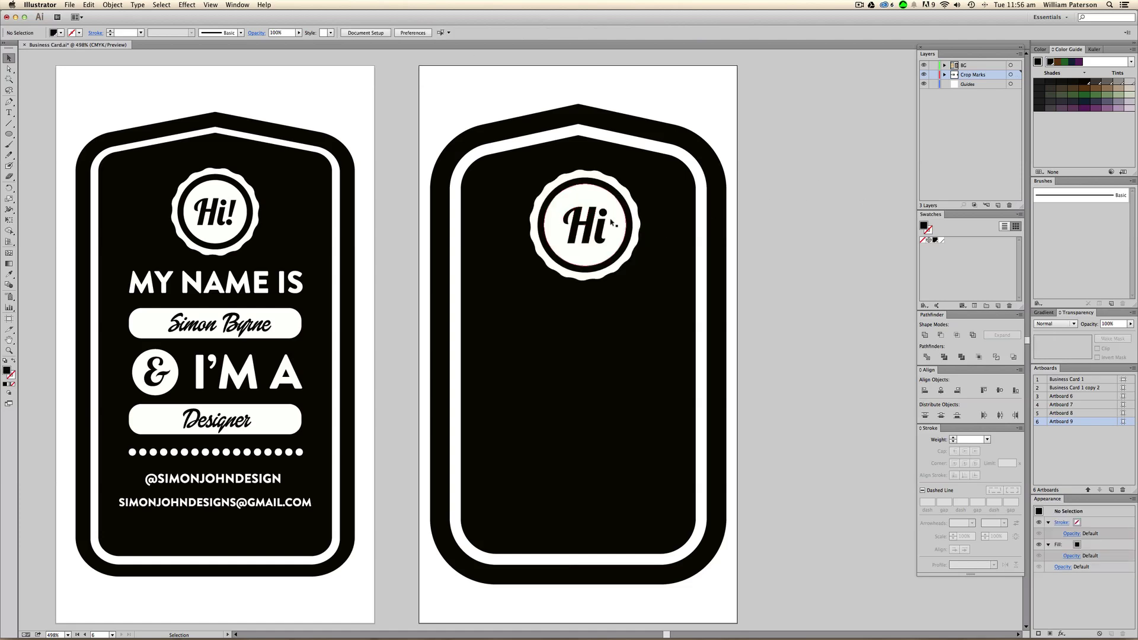
# Step: Cut the "Hi" outlines out of the white seal's compound path
pyautogui.click(632, 223)
pyautogui.press('a')
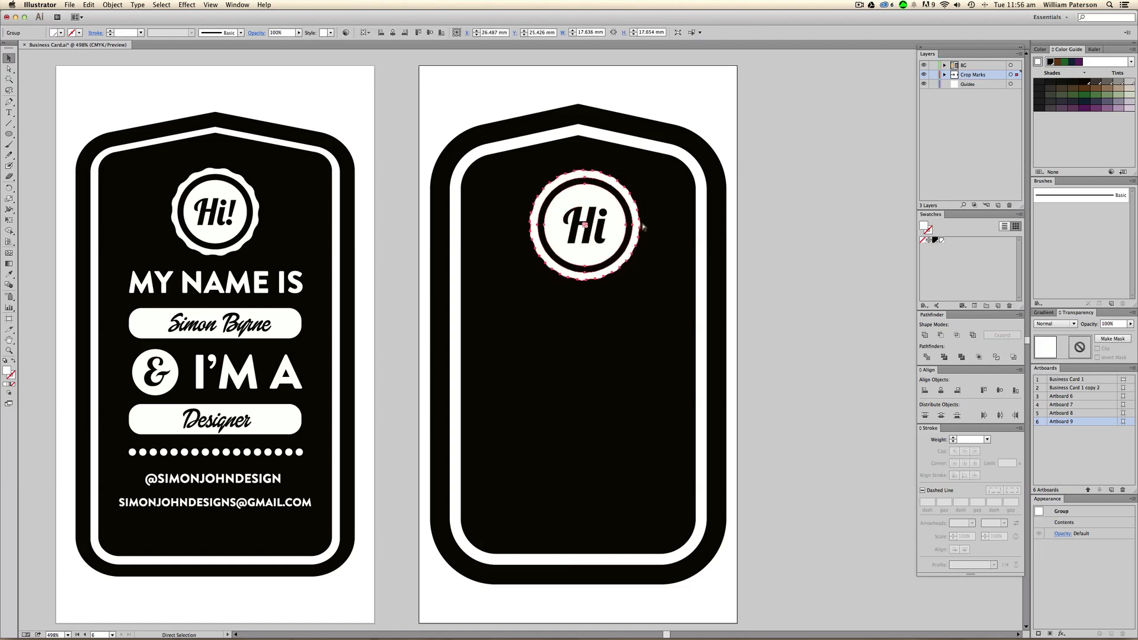
pyautogui.click(644, 226)
pyautogui.press('v')
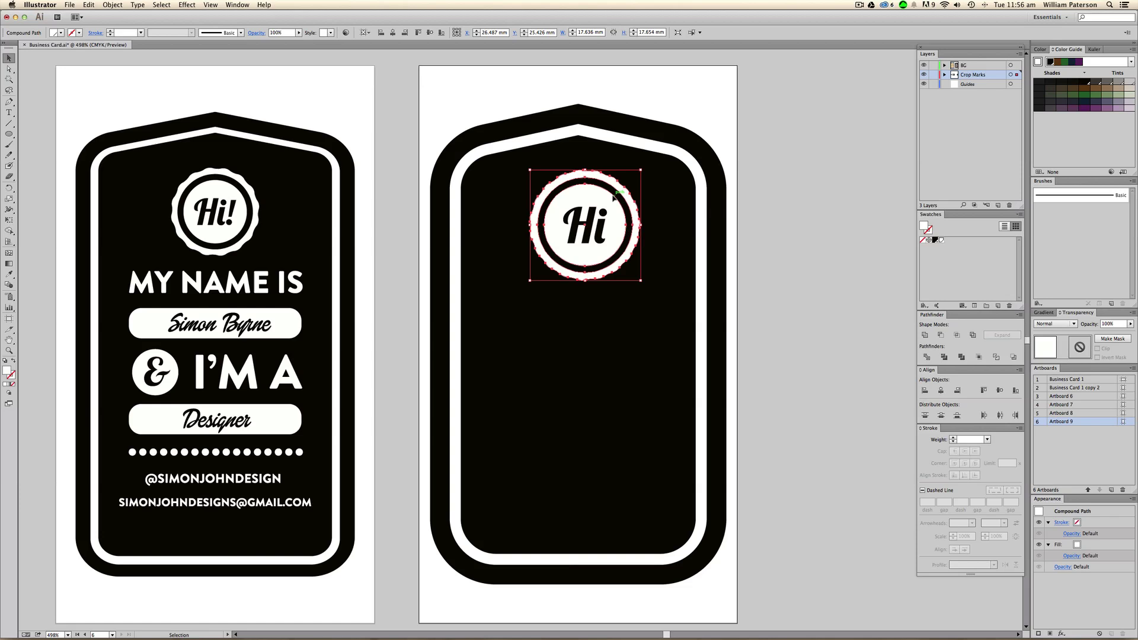
pyautogui.keyDown('shift'); pyautogui.click(595, 233); pyautogui.keyUp('shift')
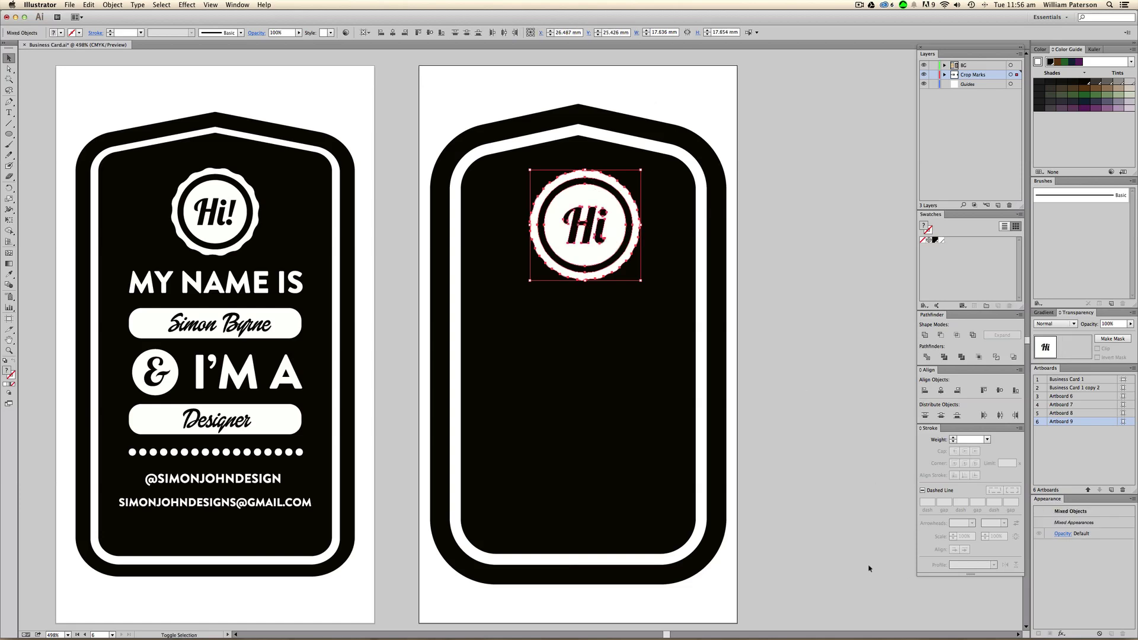
pyautogui.click(741, 246)
# Step: Move the cut-out seal off the artboard onto the grey pasteboard to check it, and undo the move and the cut
pyautogui.moveTo(605, 206); pyautogui.dragTo(825, 215)
pyautogui.click(830, 338)
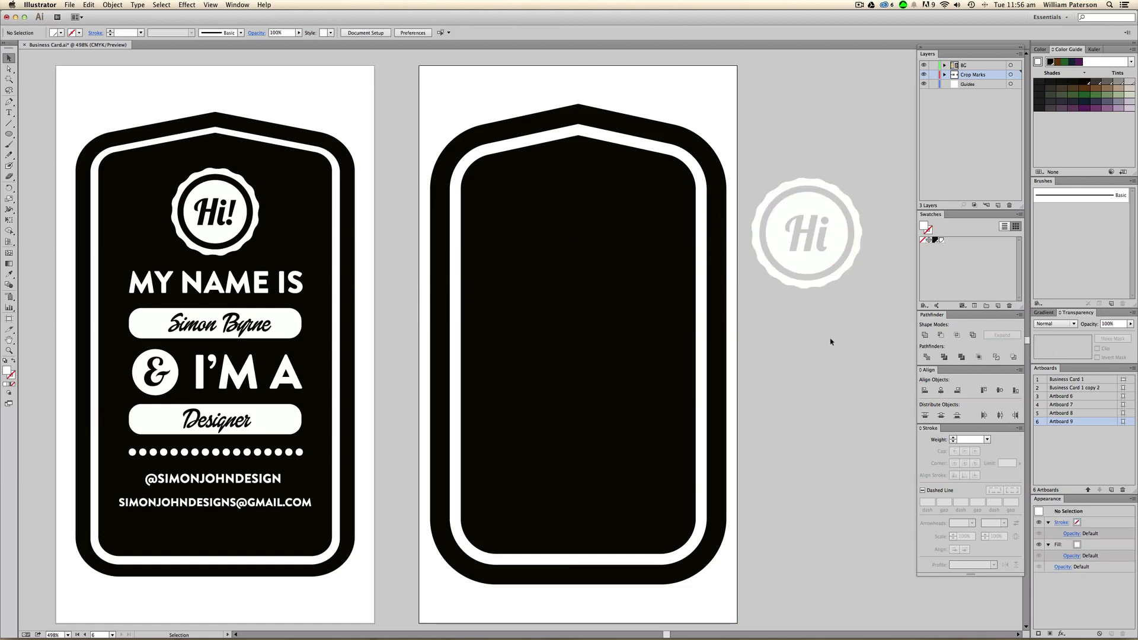
pyautogui.press('super+z')
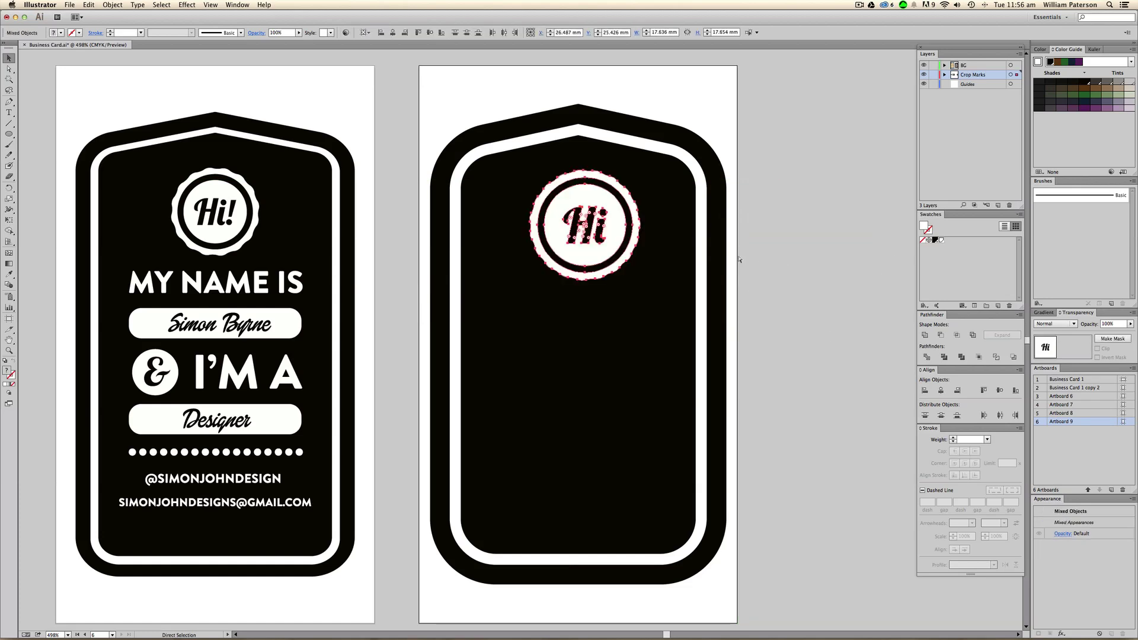
# Step: Try moving the "Hi" lettering off to the lower edge of the seal, and undo the move
pyautogui.click(767, 254)
pyautogui.moveTo(585, 220); pyautogui.dragTo(633, 235)
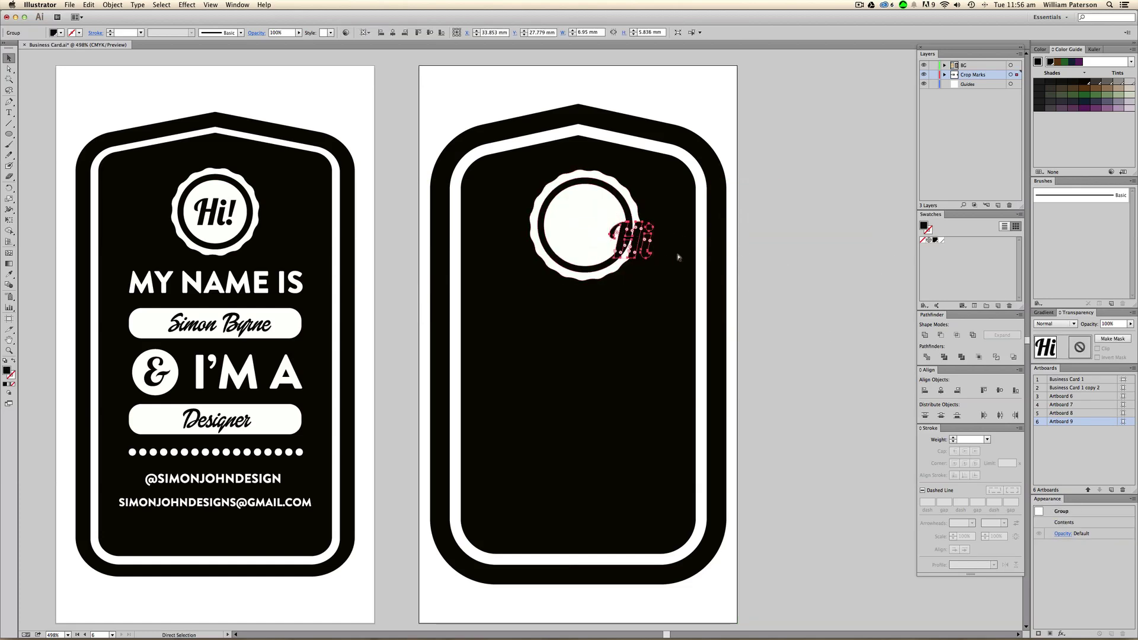
pyautogui.press('super+z')
# Step: Undo the centring, enlarging and outlining of the "Hi" lettering, back to live text
pyautogui.click(614, 234)
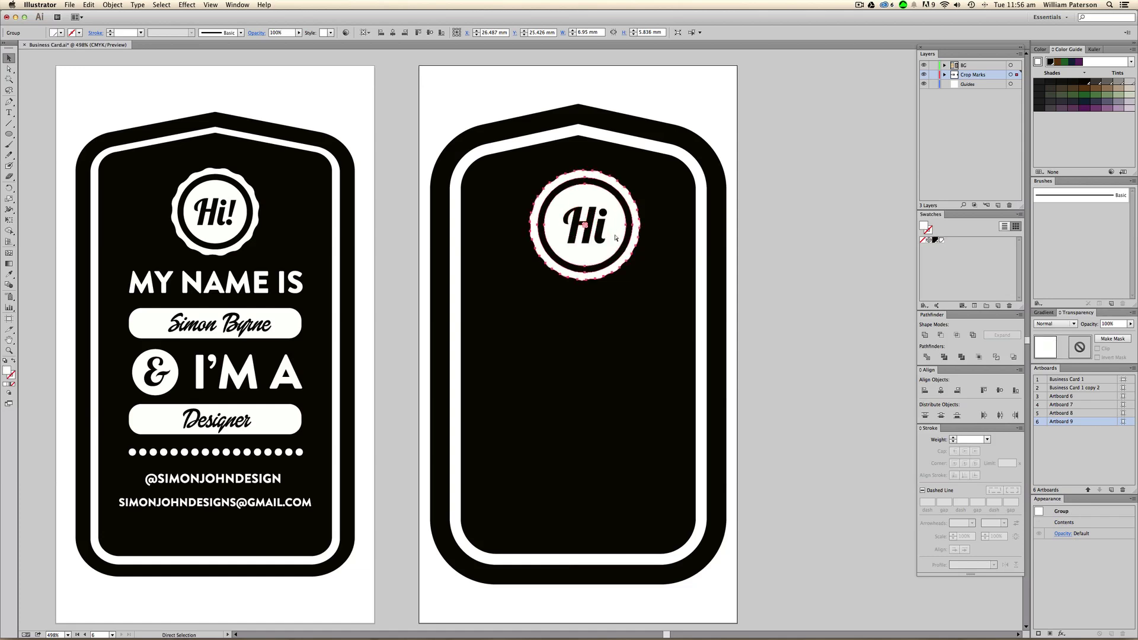
pyautogui.click(677, 270)
pyautogui.click(586, 229)
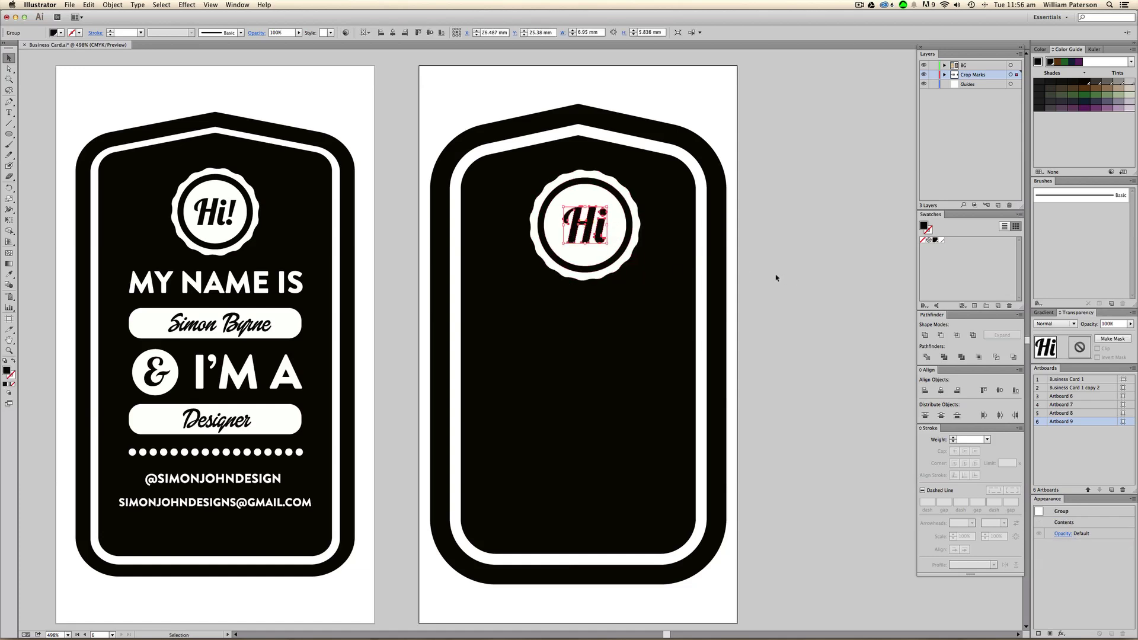
pyautogui.press('super+z')
pyautogui.press('super+z')
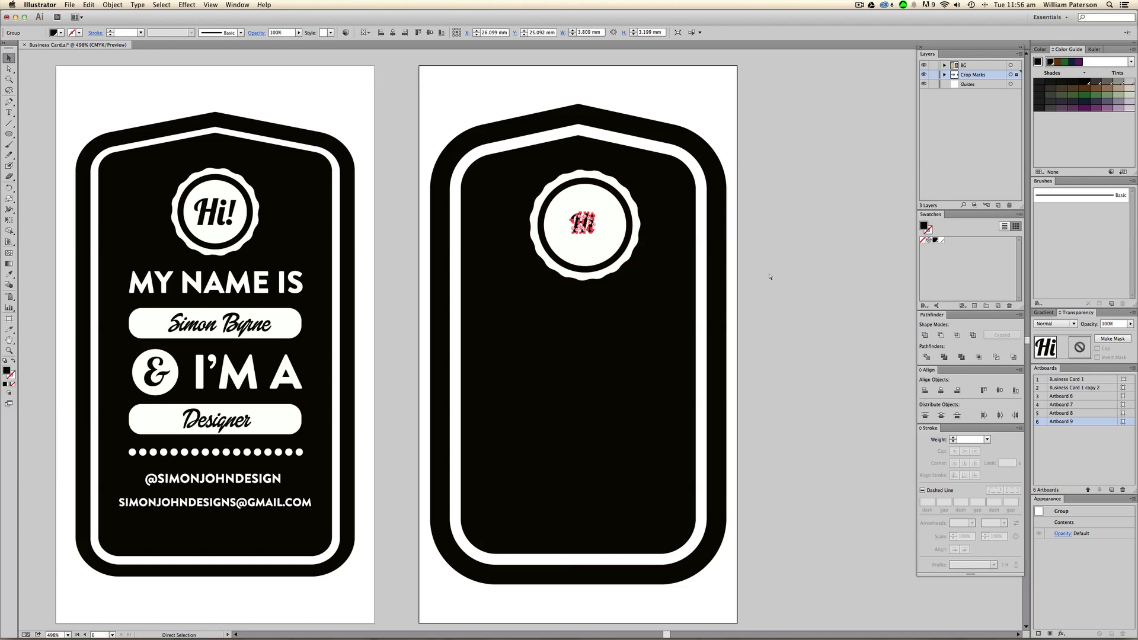
pyautogui.press('super+z')
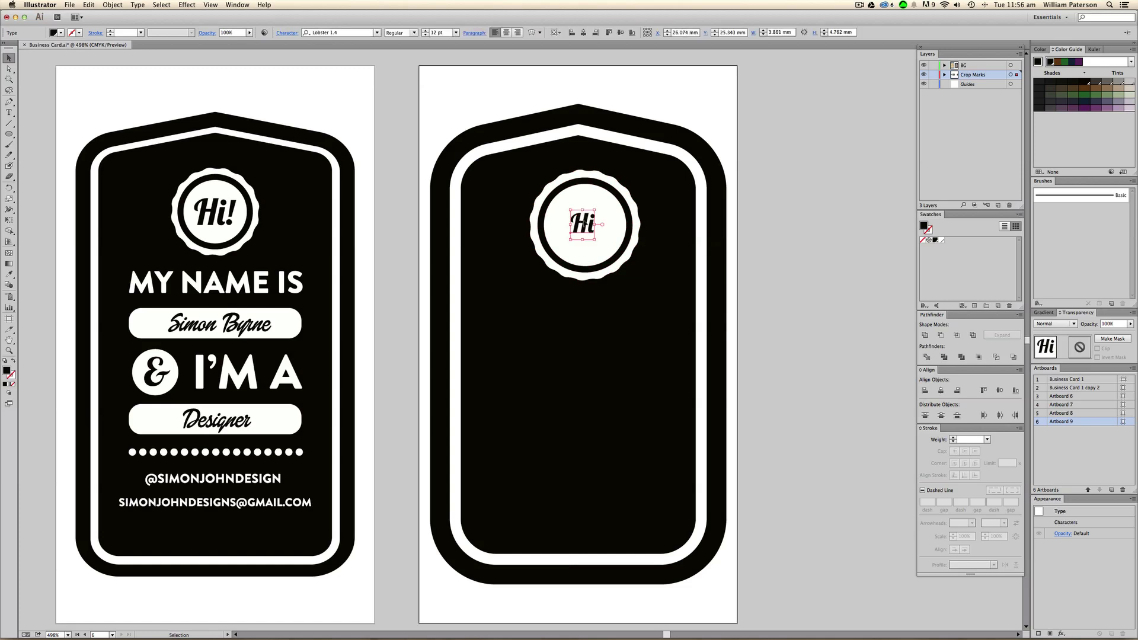
# Step: Convert the live "Hi" text in the seal to outlines and scale it up from its centre to about 7 mm wide
pyautogui.click(714, 259)
pyautogui.click(593, 228)
pyautogui.press('super+shift+o')
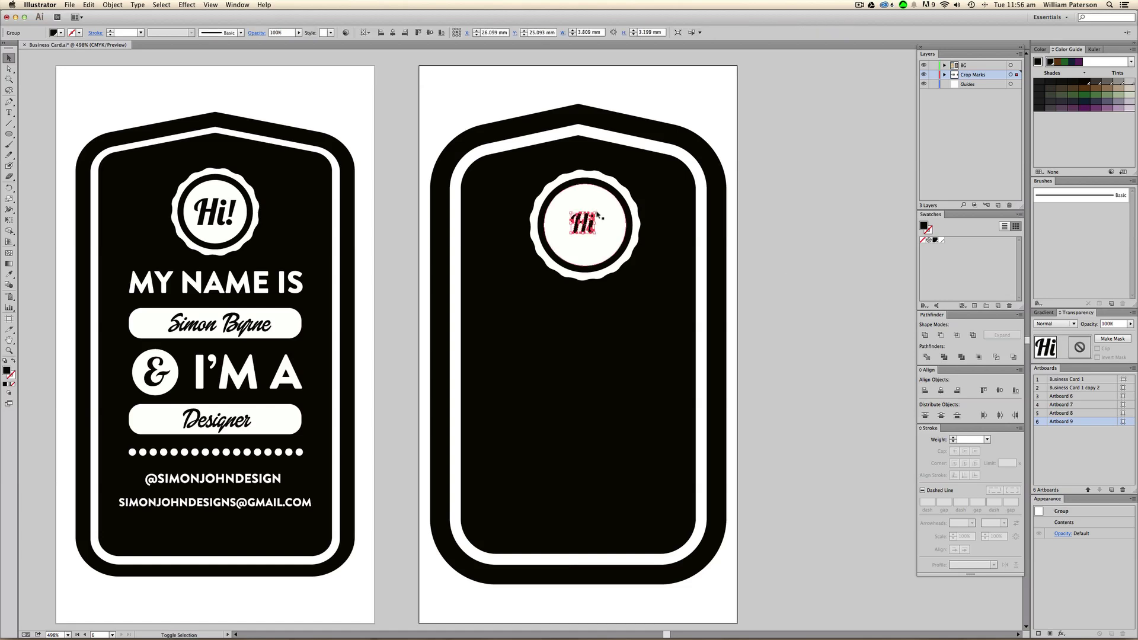
pyautogui.moveTo(599, 209); pyautogui.dragTo(611, 205)
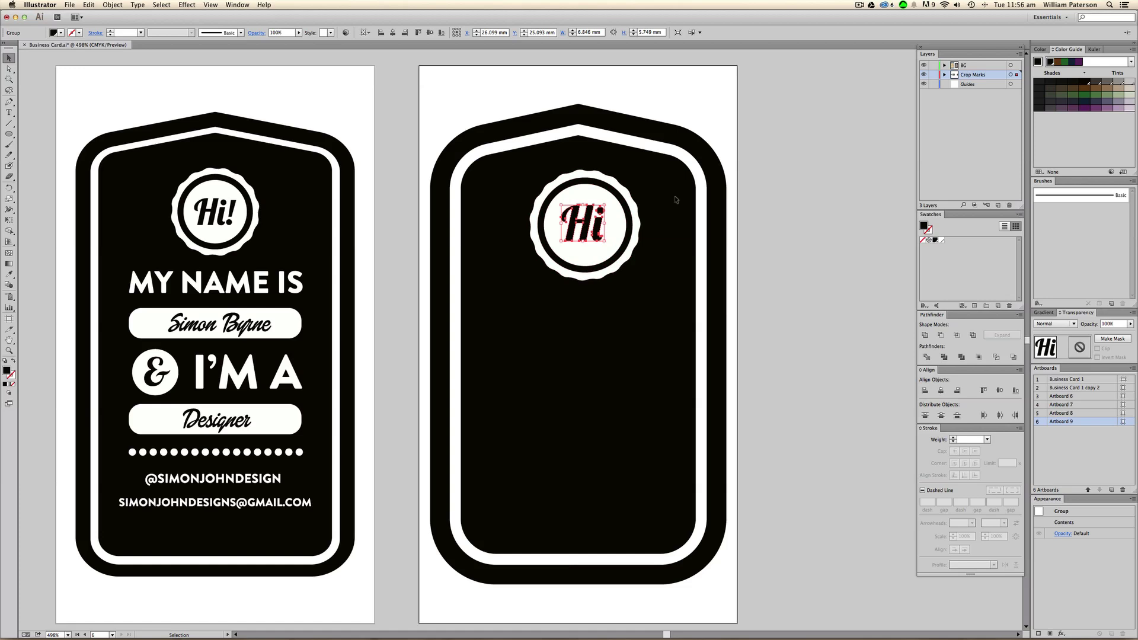
# Step: Align the enlarged "Hi" outlines to the horizontal and vertical centre of the scalloped seal
pyautogui.moveTo(677, 199); pyautogui.dragTo(546, 248)
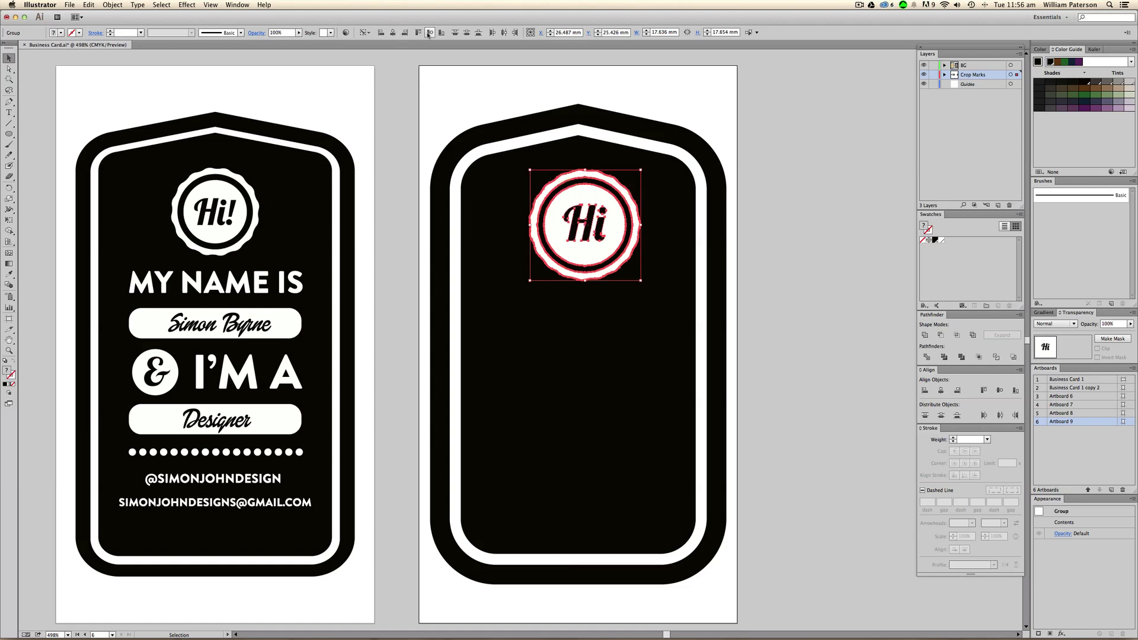
pyautogui.click(787, 218)
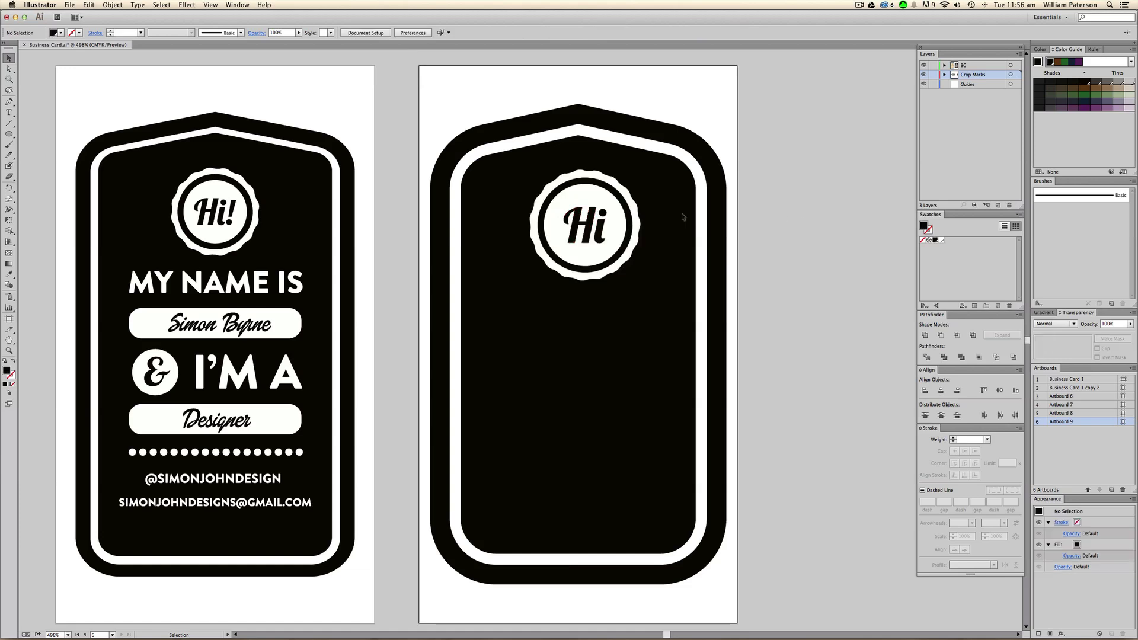
# Step: Move the scalloped seal together with its "Hi" outlines off the artboard onto the empty canvas
pyautogui.click(624, 198)
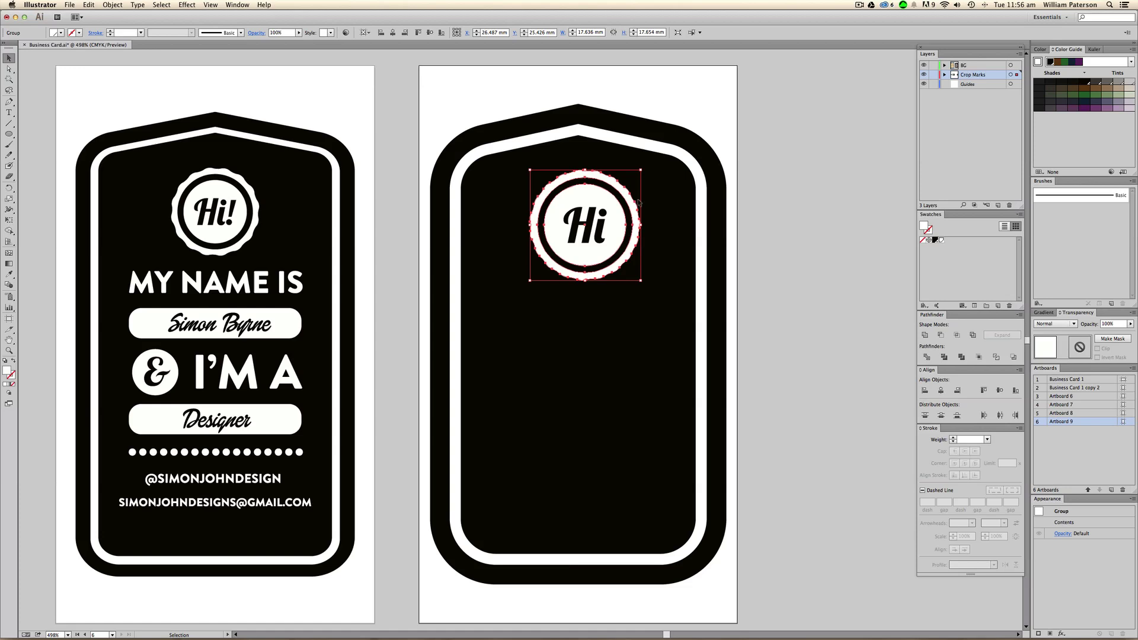
pyautogui.press('a')
pyautogui.click(636, 202)
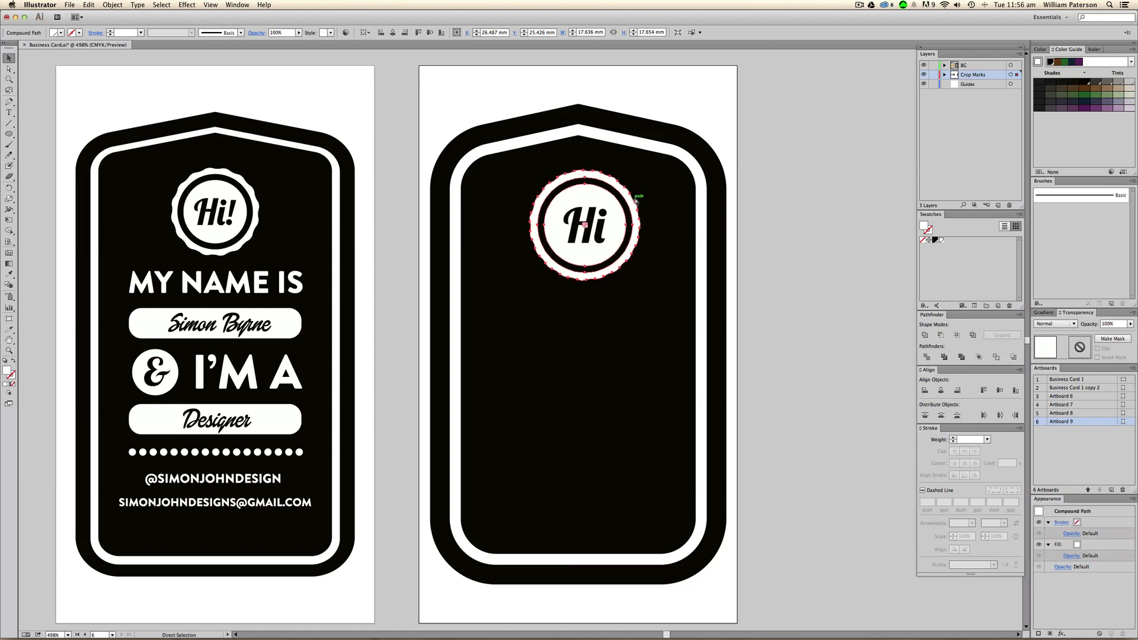
pyautogui.press('v')
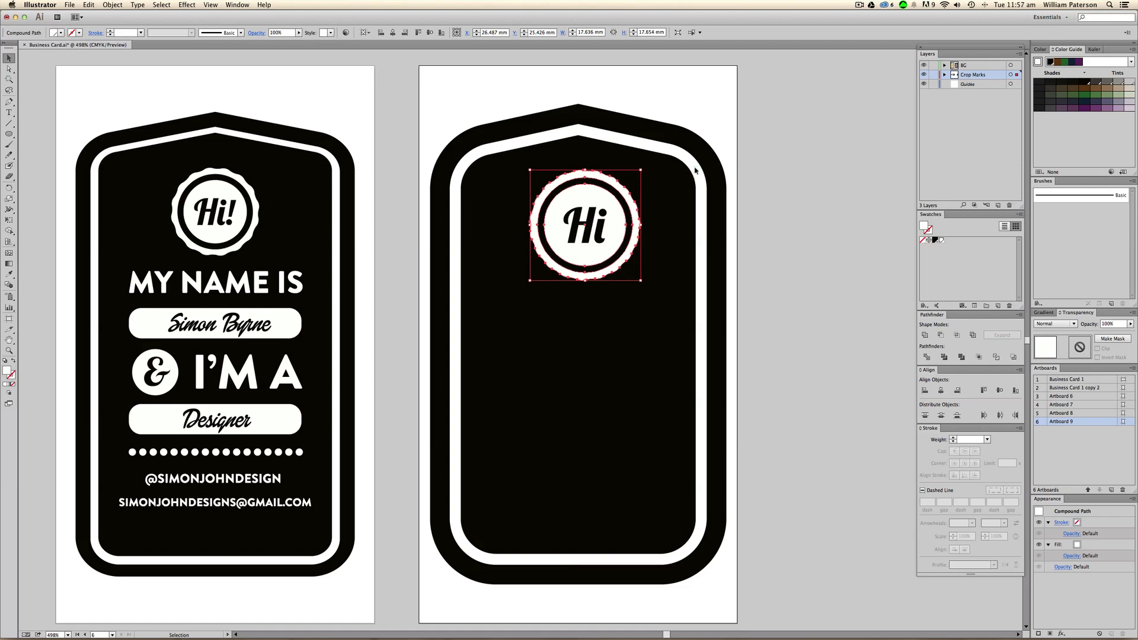
pyautogui.moveTo(668, 189); pyautogui.dragTo(508, 282)
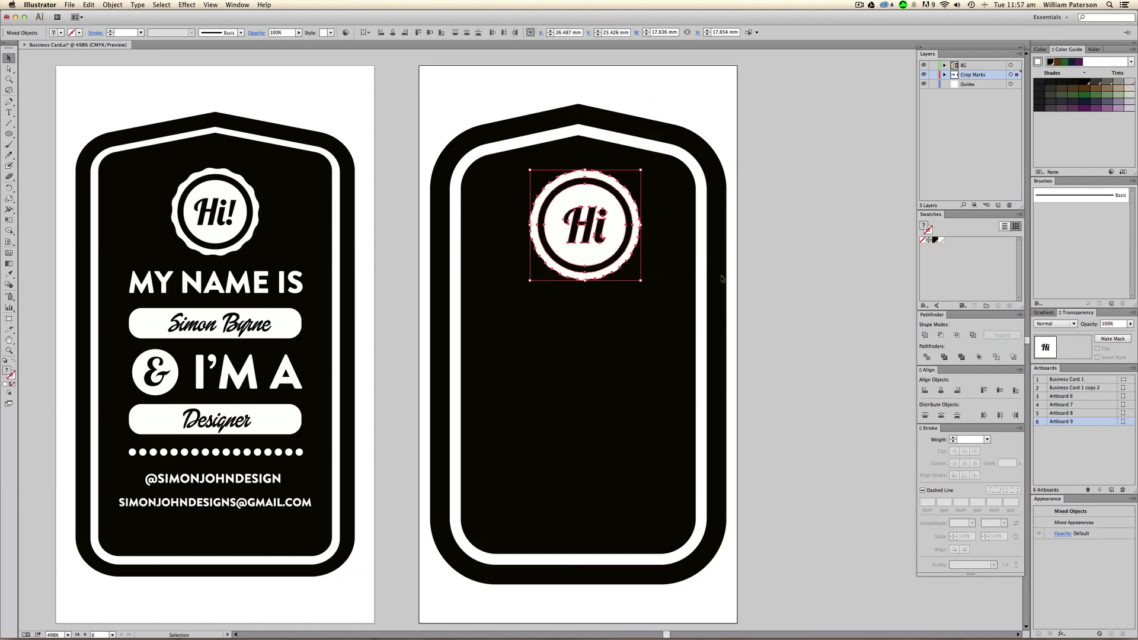
pyautogui.moveTo(608, 234); pyautogui.dragTo(853, 249)
# Step: Subtract the "Hi" outlines from the white scalloped seal with Minus Front
pyautogui.click(775, 395)
pyautogui.moveTo(883, 322); pyautogui.dragTo(777, 163)
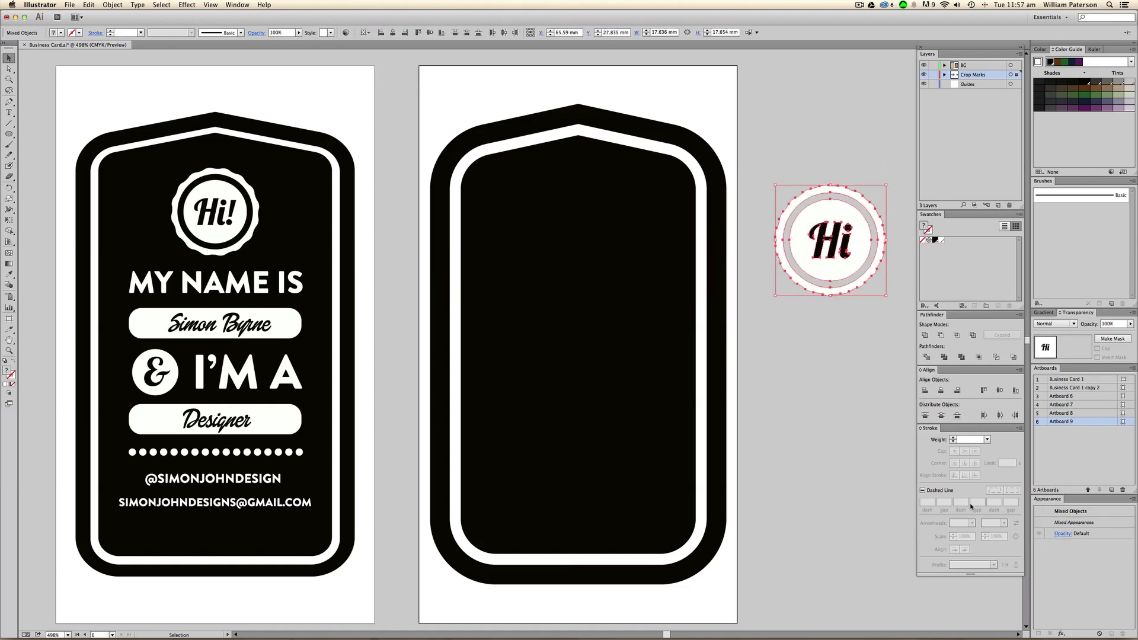
pyautogui.click(941, 335)
pyautogui.click(867, 366)
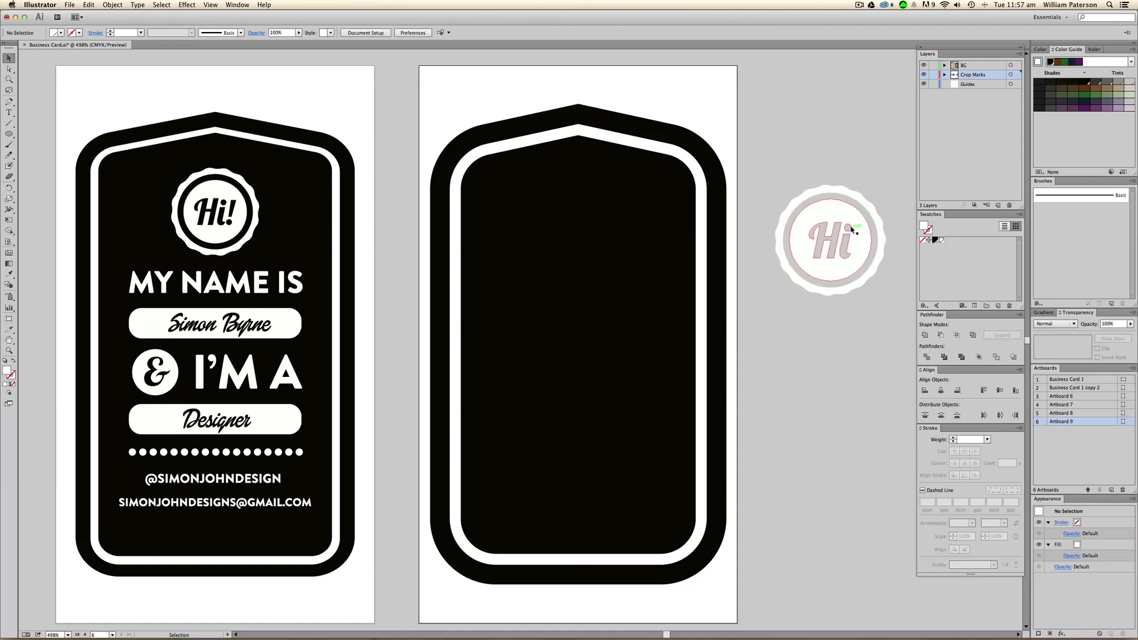
# Step: Return the knocked-out seal to the upper part of the badge, horizontally centred, and scale it down to about 15.8 mm wide
pyautogui.moveTo(883, 240); pyautogui.dragTo(633, 222)
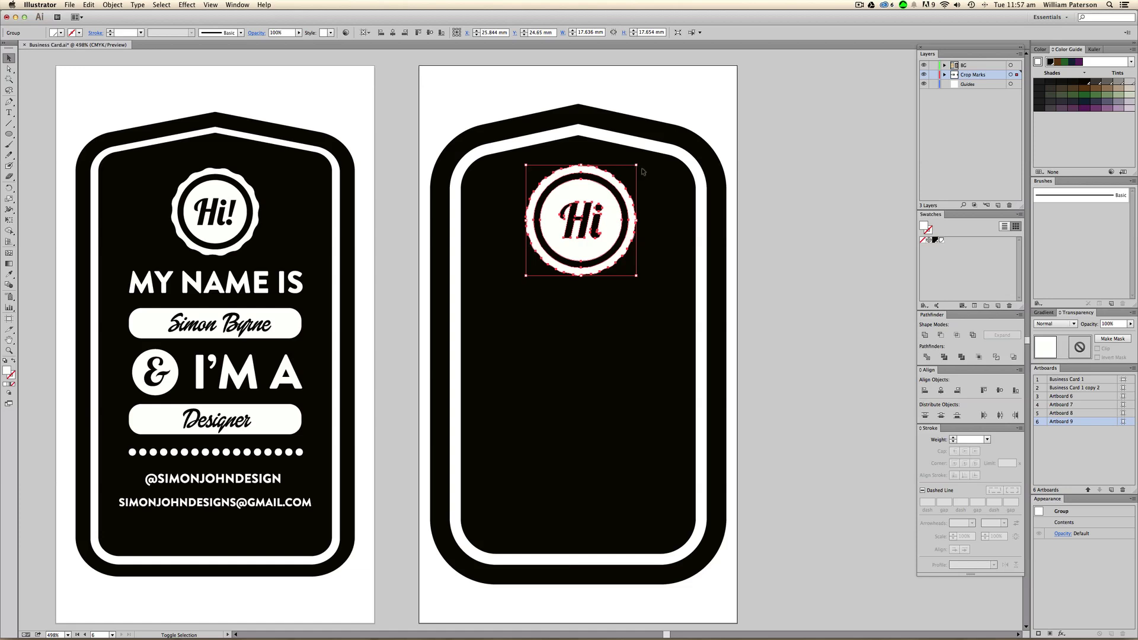
pyautogui.moveTo(637, 165); pyautogui.dragTo(630, 171)
pyautogui.click(776, 219)
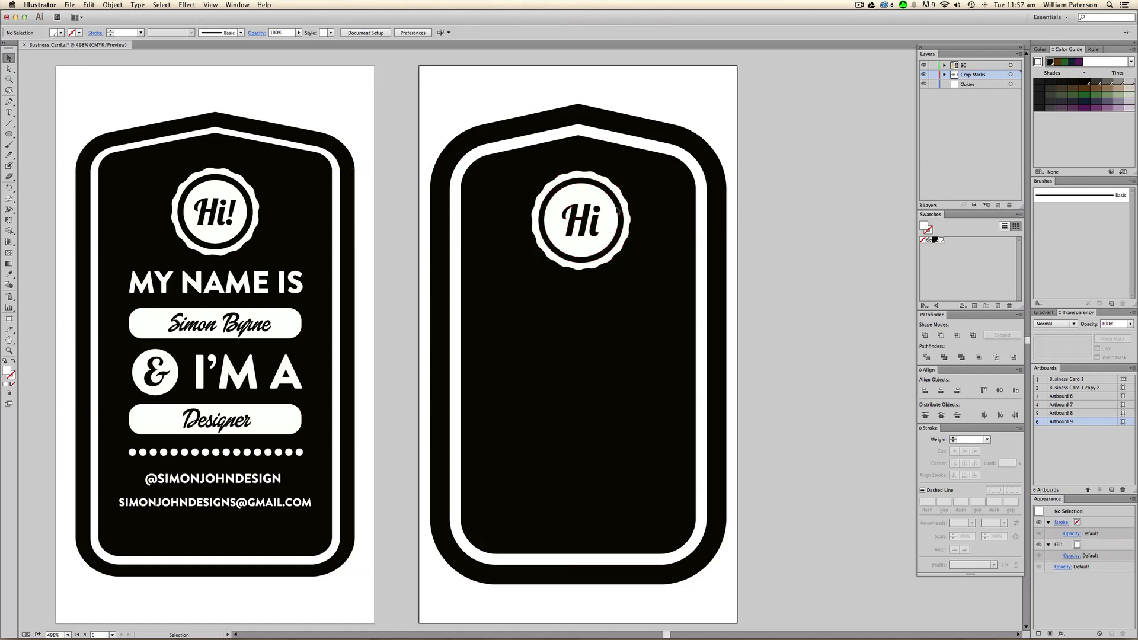
pyautogui.click(620, 199)
pyautogui.click(775, 216)
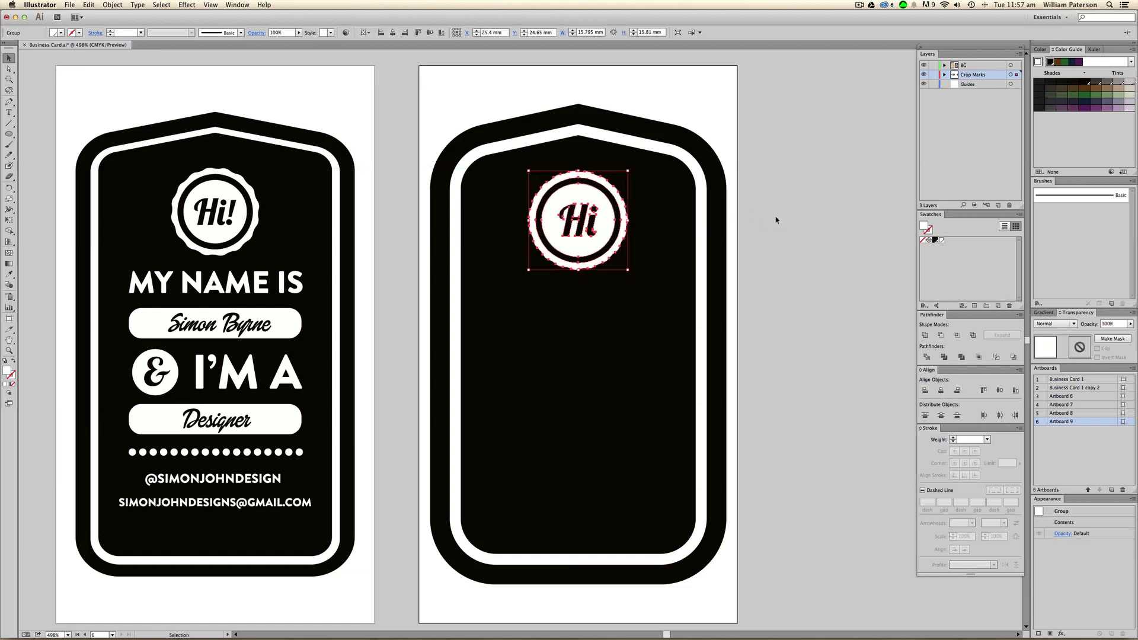
# Step: Add the point text "MY NAME IS" beneath the seal
pyautogui.press('t')
pyautogui.moveTo(537, 301); pyautogui.dragTo(539, 301)
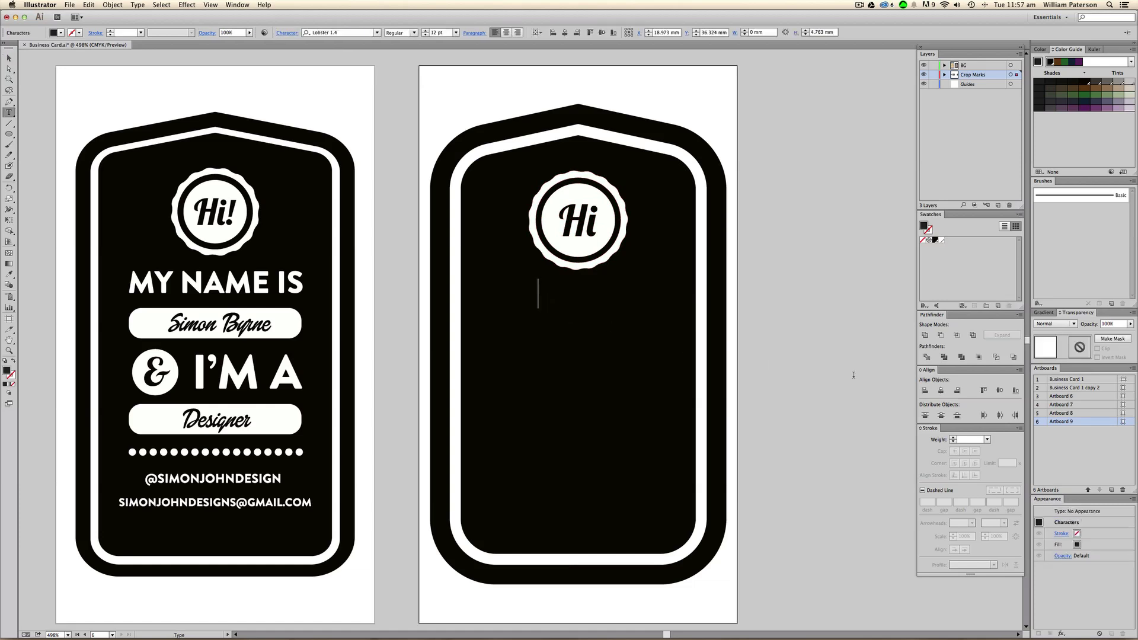
pyautogui.write('MY NAME IS')
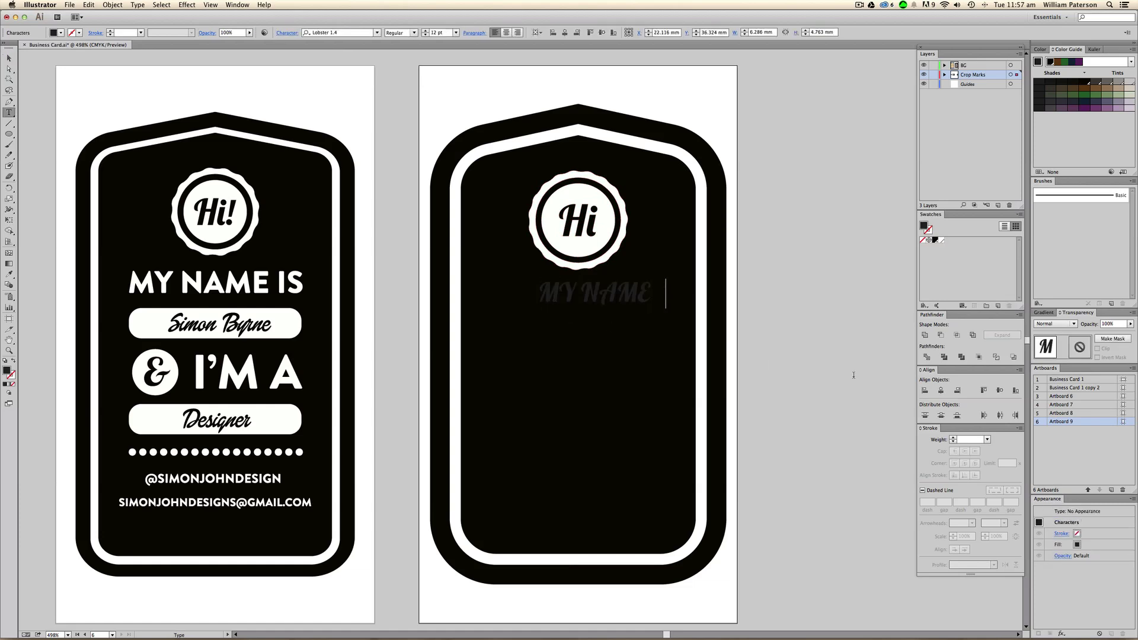
pyautogui.press('Escape')
# Step: Set the "MY NAME IS" text in Brandon Grotesque Black with a white fill
pyautogui.click(352, 31)
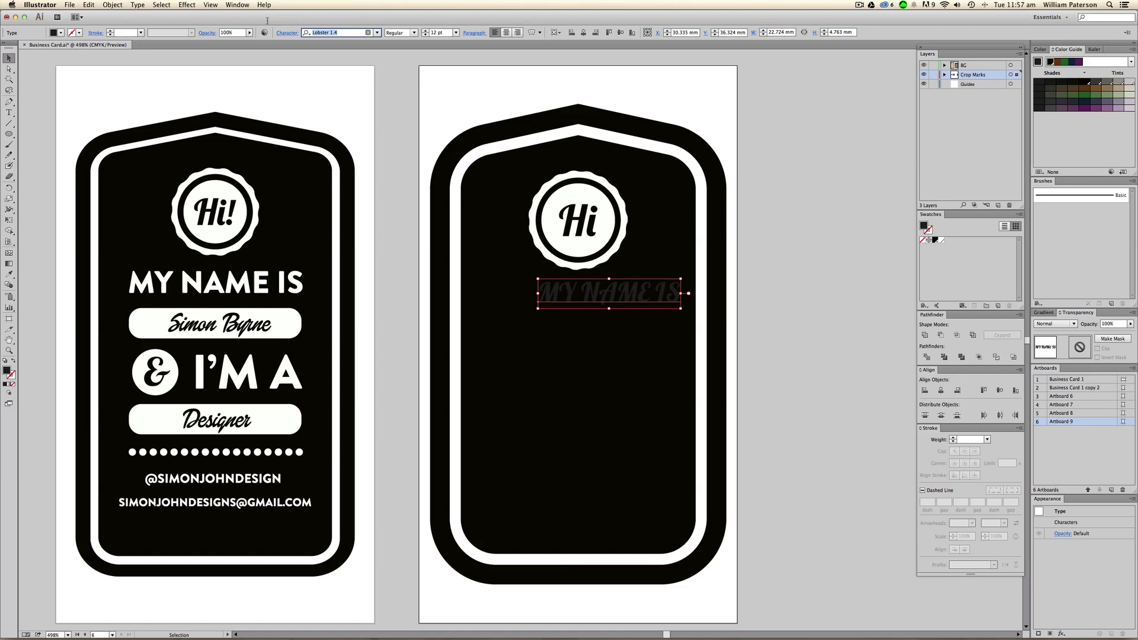
pyautogui.write('BRAN')
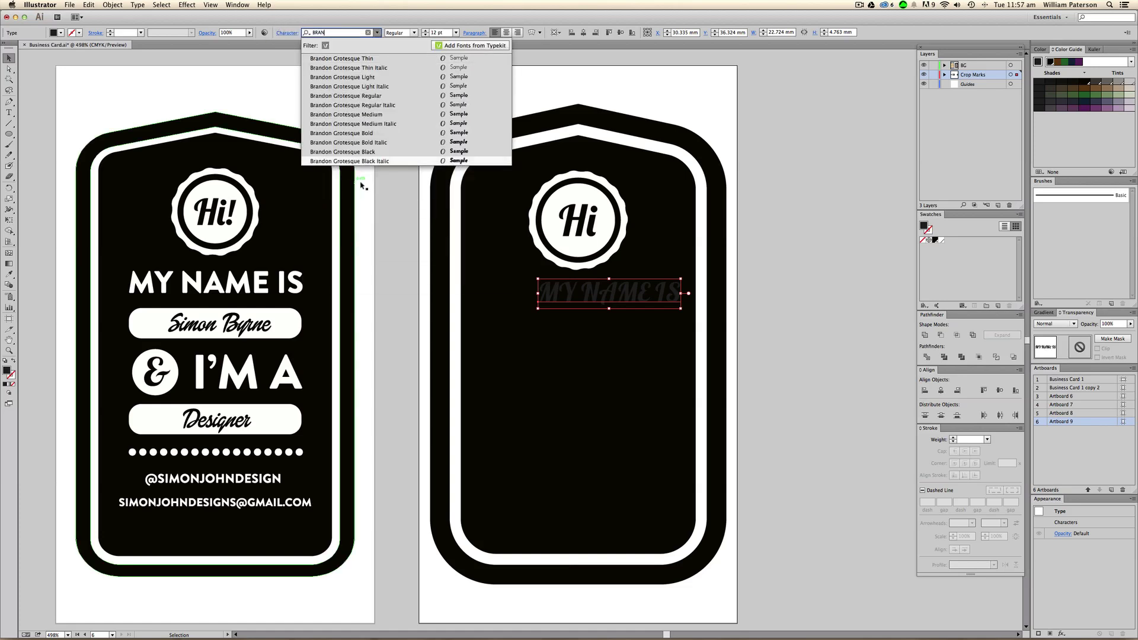
pyautogui.click(367, 151)
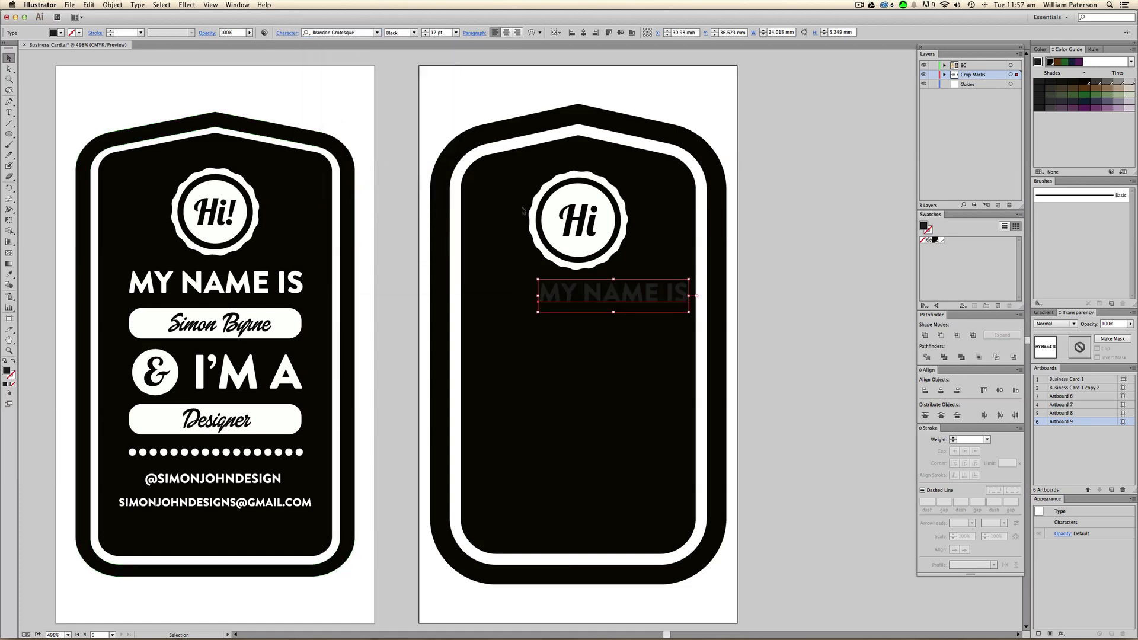
pyautogui.click(942, 240)
pyautogui.click(762, 330)
# Step: Enlarge the "MY NAME IS" text to about 27 mm wide and position it centrally below the seal
pyautogui.moveTo(632, 296); pyautogui.dragTo(667, 284)
pyautogui.click(714, 306)
pyautogui.click(769, 315)
pyautogui.click(659, 303)
pyautogui.click(807, 302)
# Step: Convert the "MY NAME IS" text to outlines
pyautogui.press('super+1')
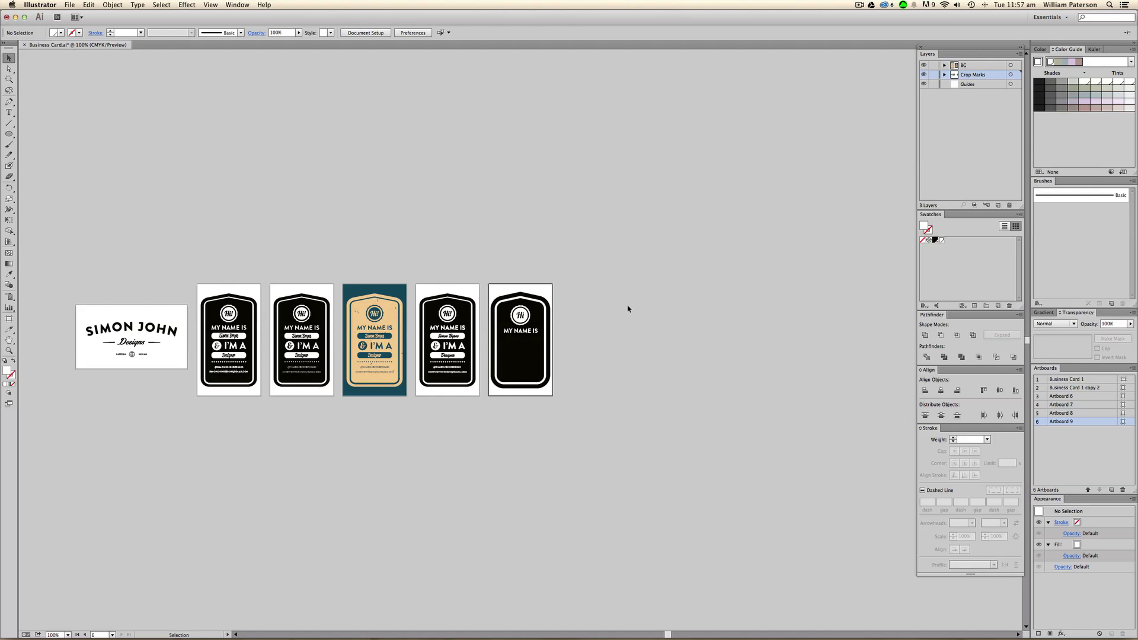
pyautogui.press('super+equal')
pyautogui.press('super+equal')
pyautogui.press('super+equal')
pyautogui.press('super+equal')
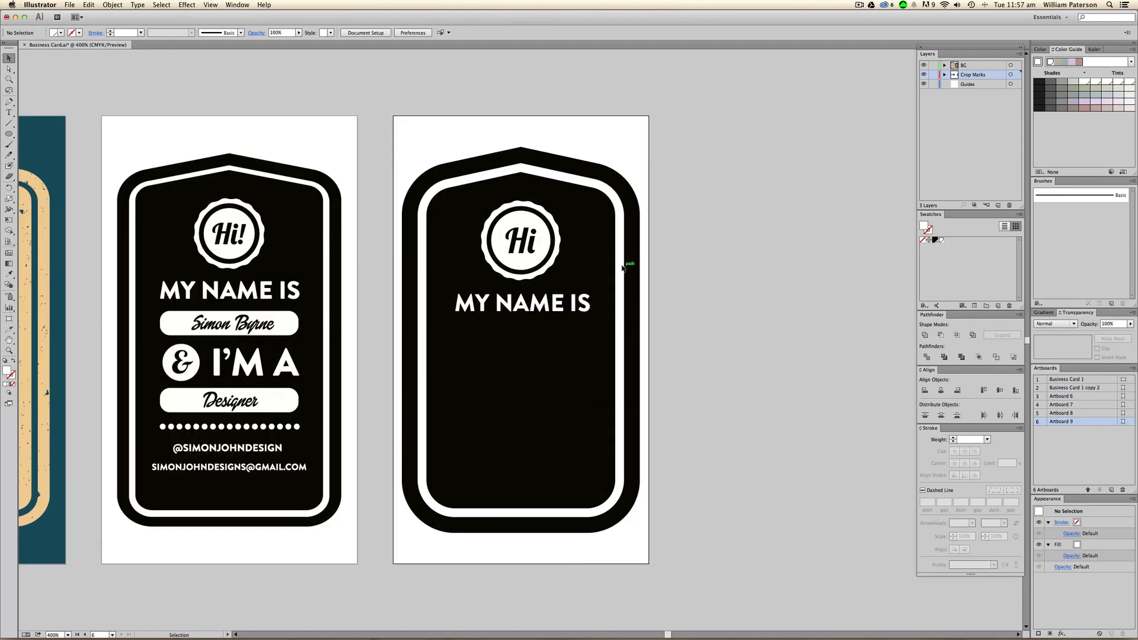
pyautogui.click(559, 244)
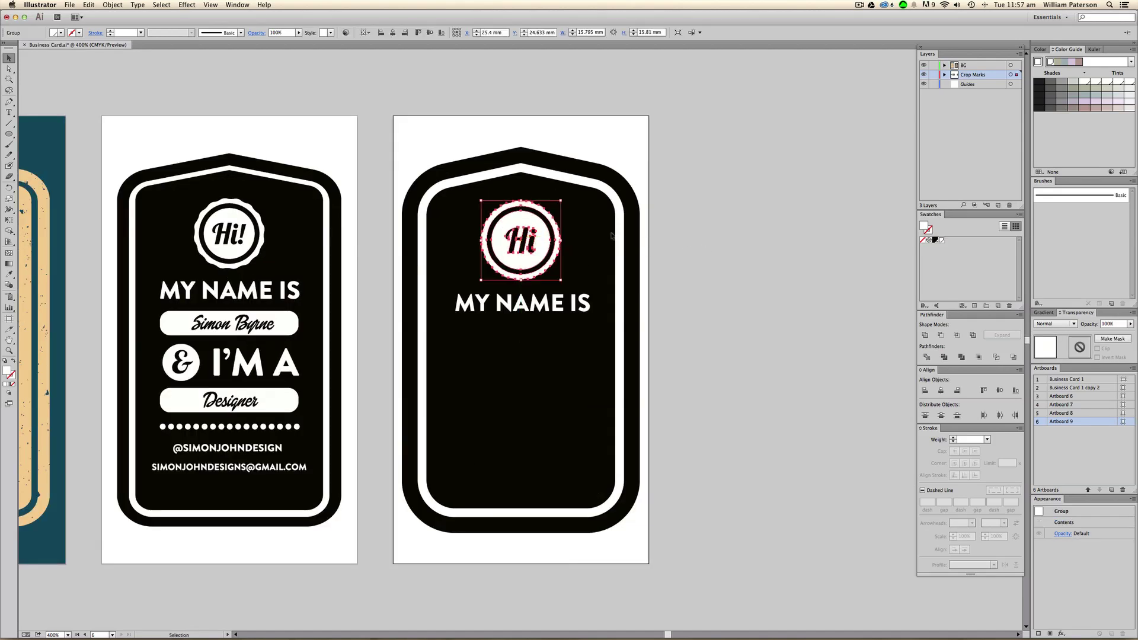
pyautogui.click(591, 236)
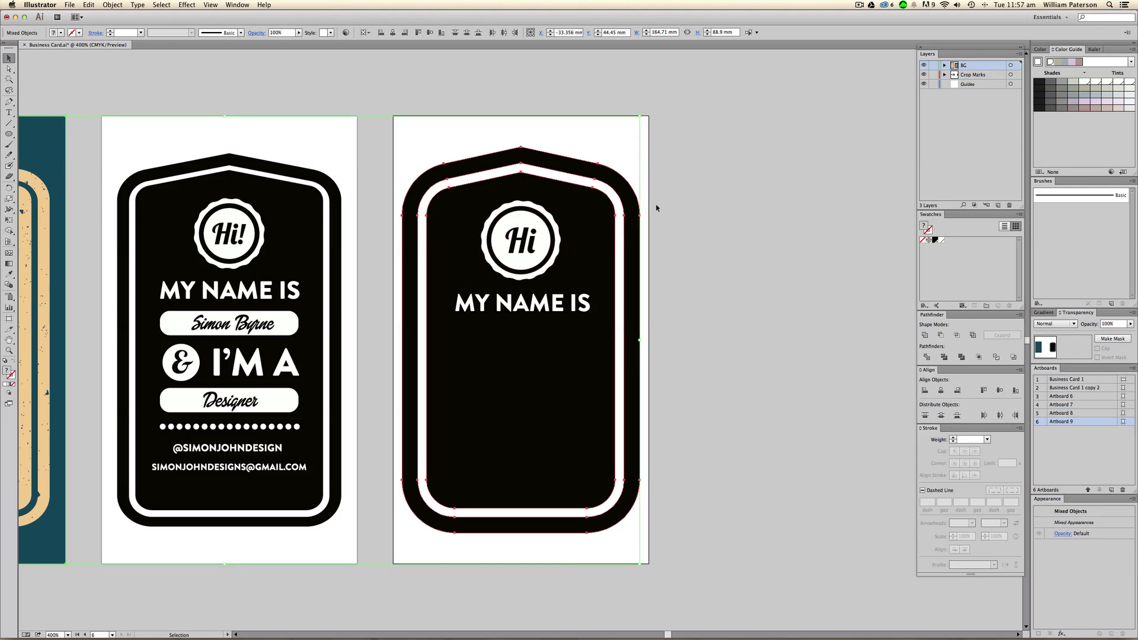
pyautogui.click(587, 309)
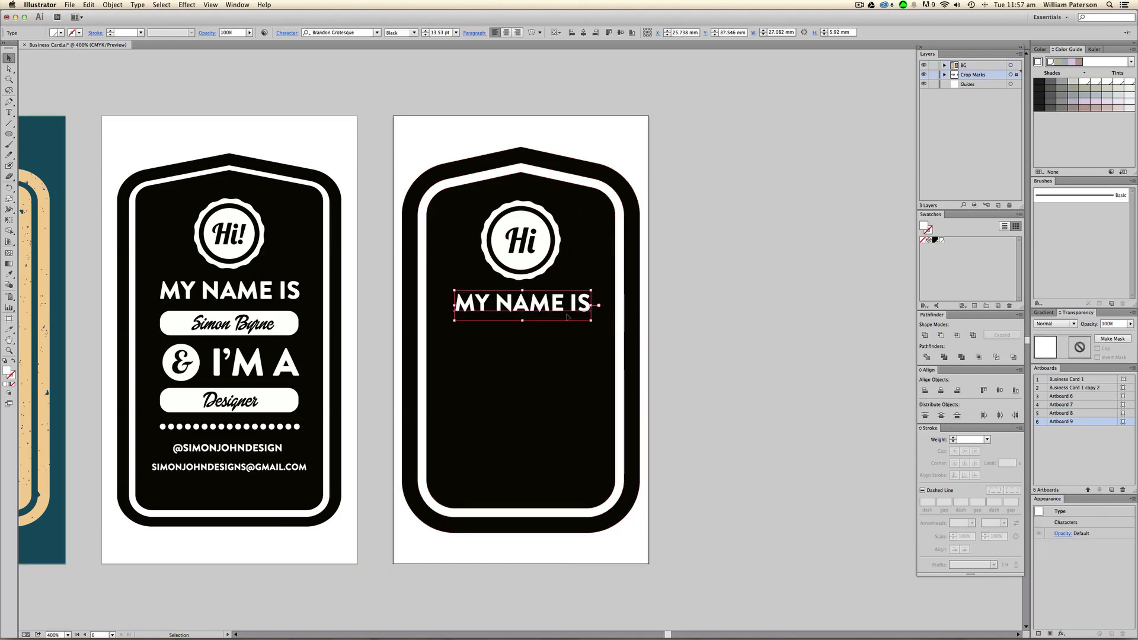
pyautogui.press('super+shift+o')
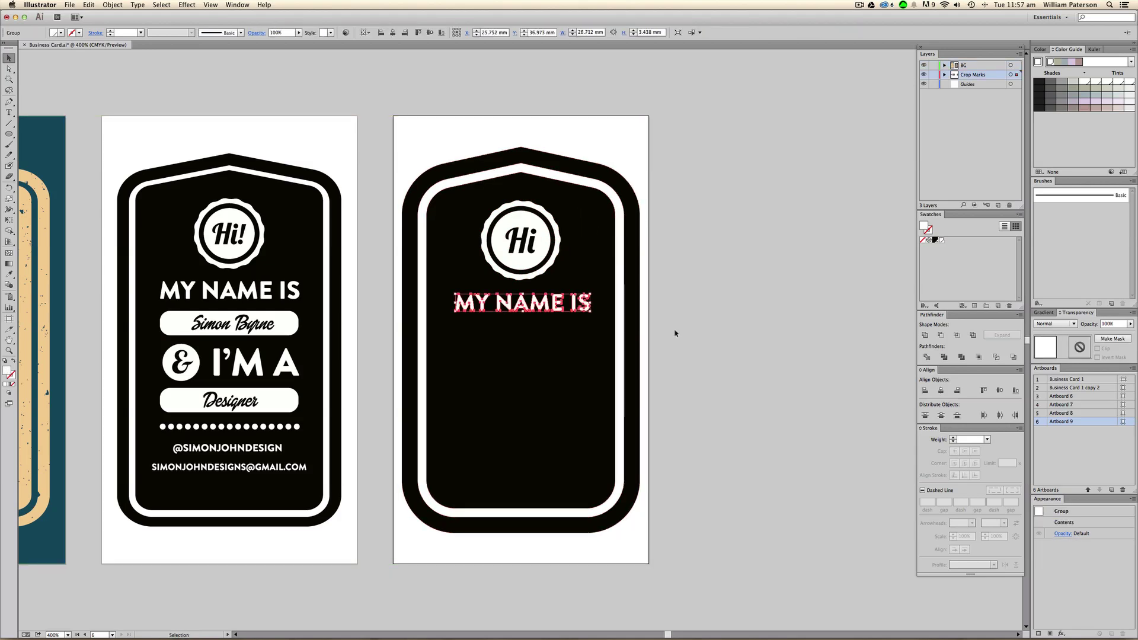
# Step: Try to centre the "MY NAME IS" outlines horizontally on the inner black panel of the badge
pyautogui.click(591, 216)
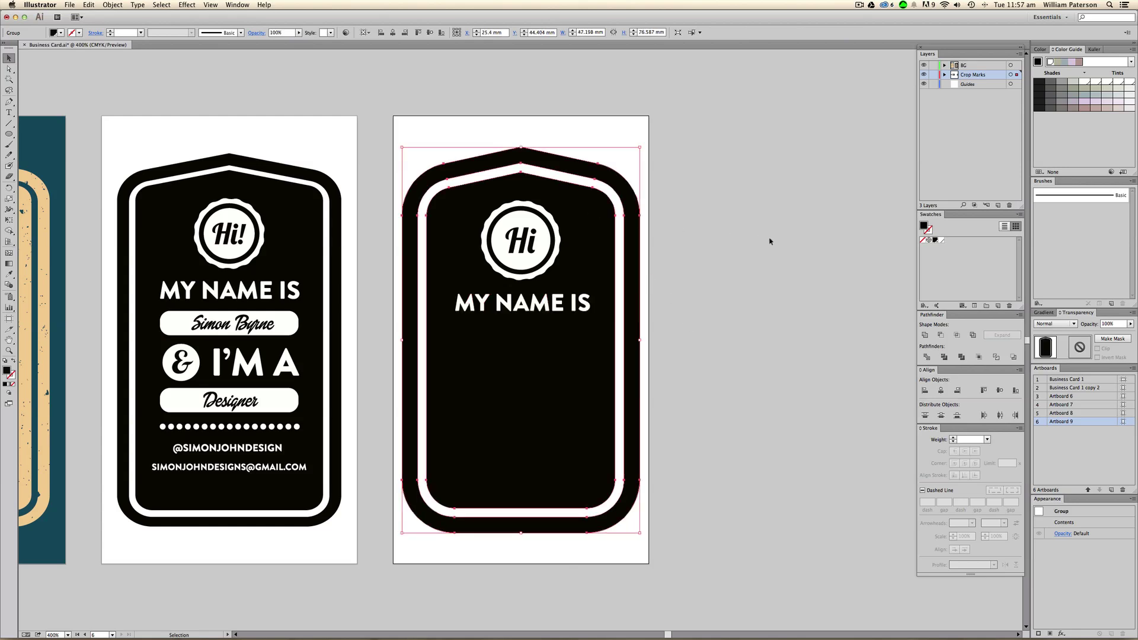
pyautogui.press('a')
pyautogui.click(594, 223)
pyautogui.press('v')
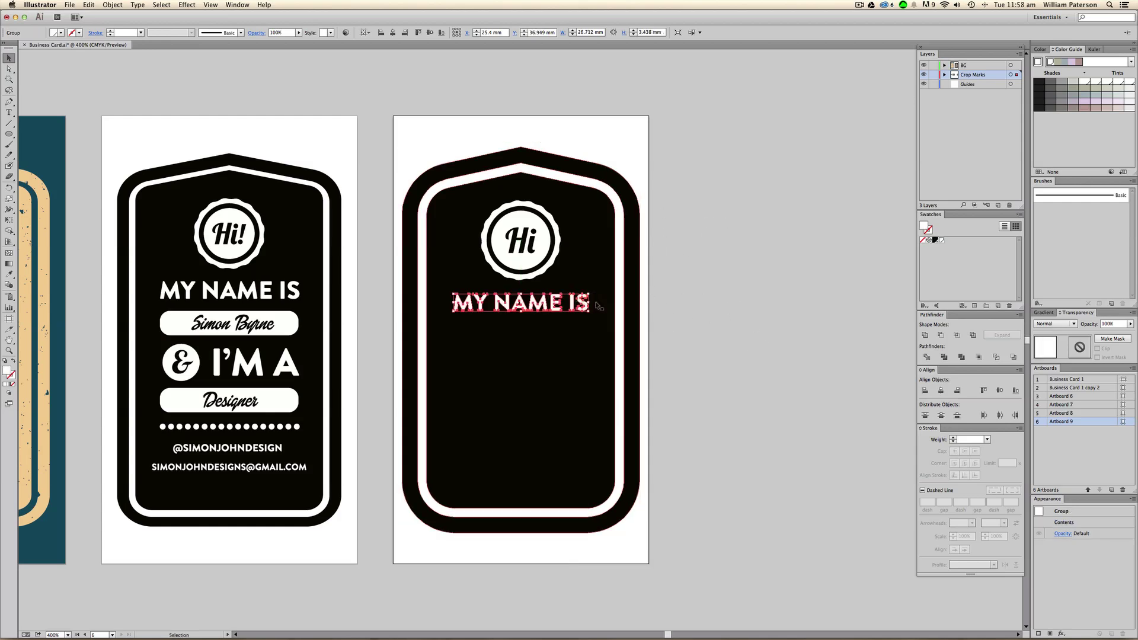
# Step: Subtract the scalloped "Hi" seal from the bordered black background, and undo a trial move off the artboard
pyautogui.click(536, 241)
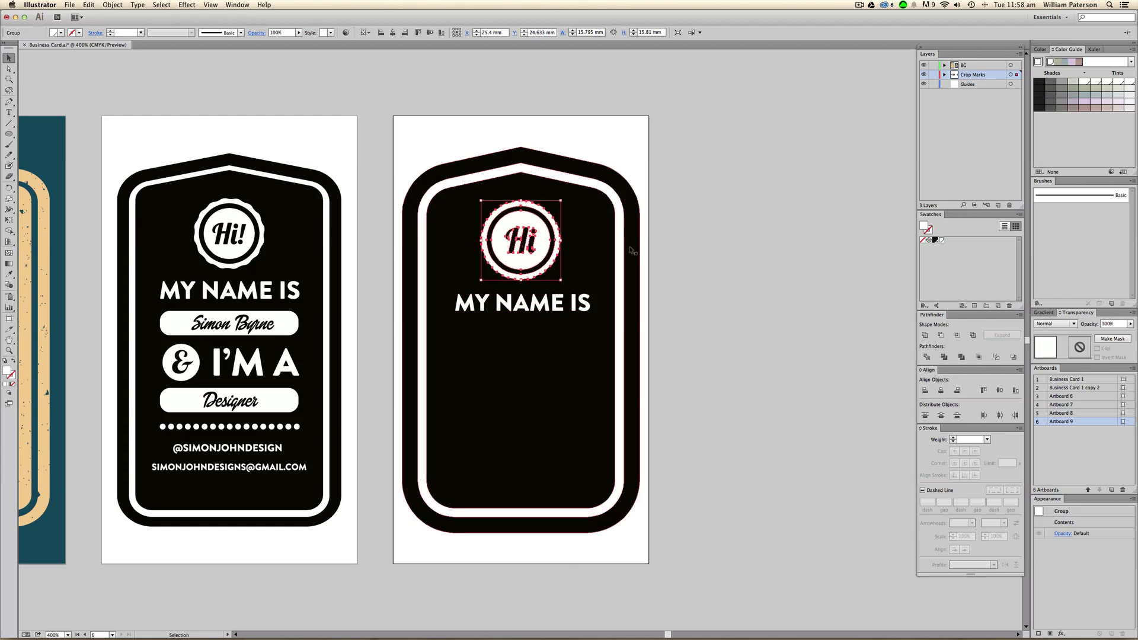
pyautogui.keyDown('shift'); pyautogui.click(623, 344); pyautogui.keyUp('shift')
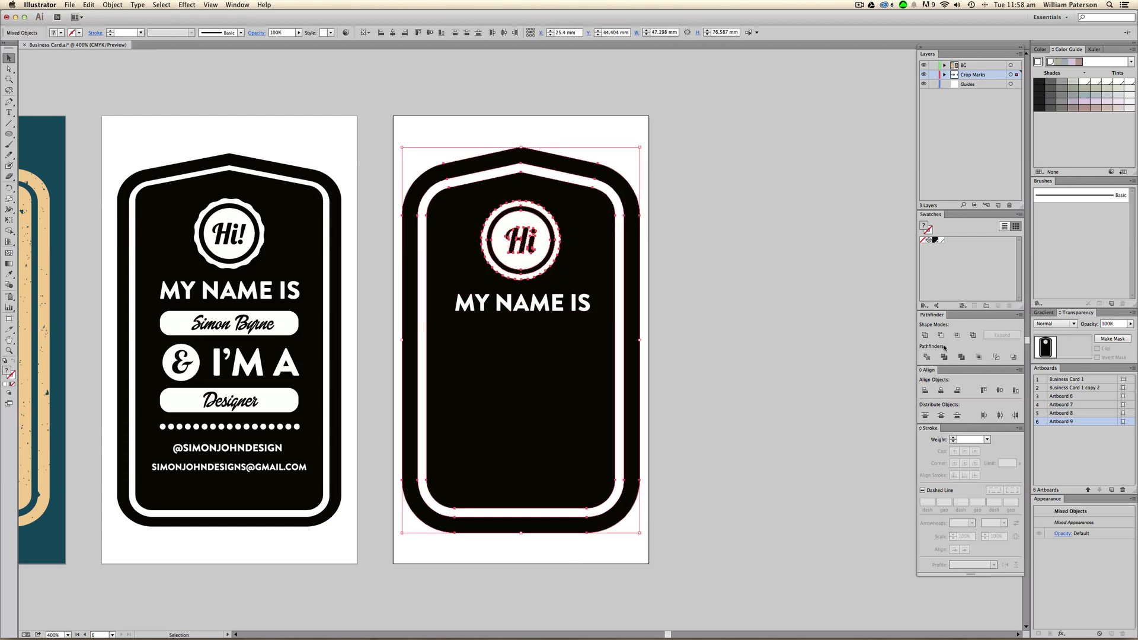
pyautogui.press('super+g')
pyautogui.moveTo(580, 221); pyautogui.dragTo(807, 257)
pyautogui.click(844, 146)
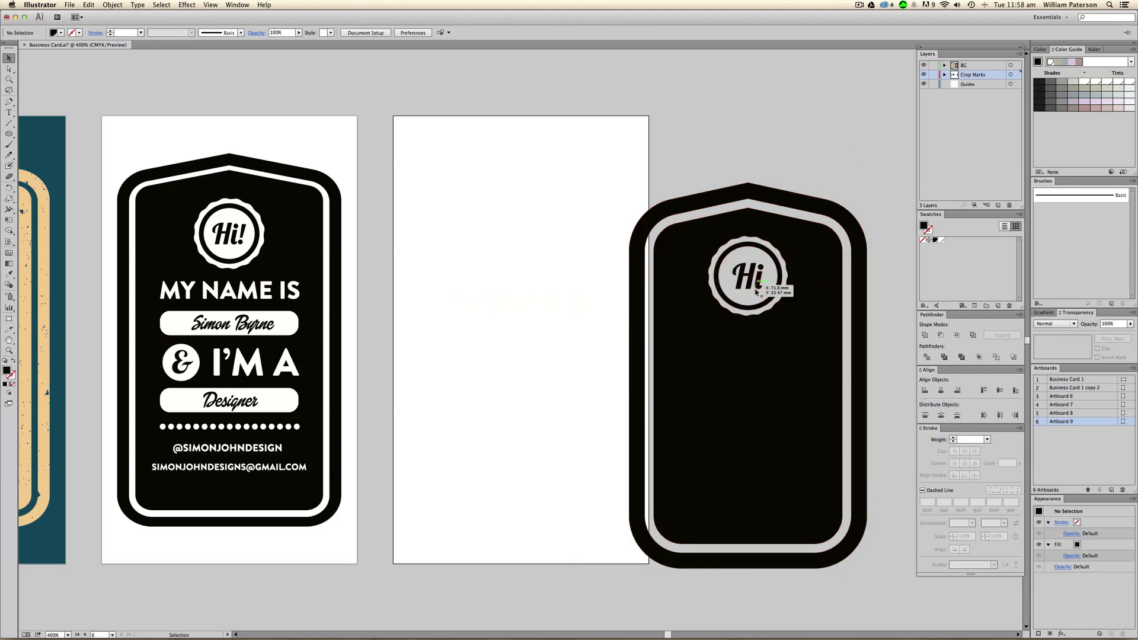
pyautogui.press('super+z')
# Step: Make the black badge background with its knocked-out seal into a single compound path
pyautogui.click(578, 303)
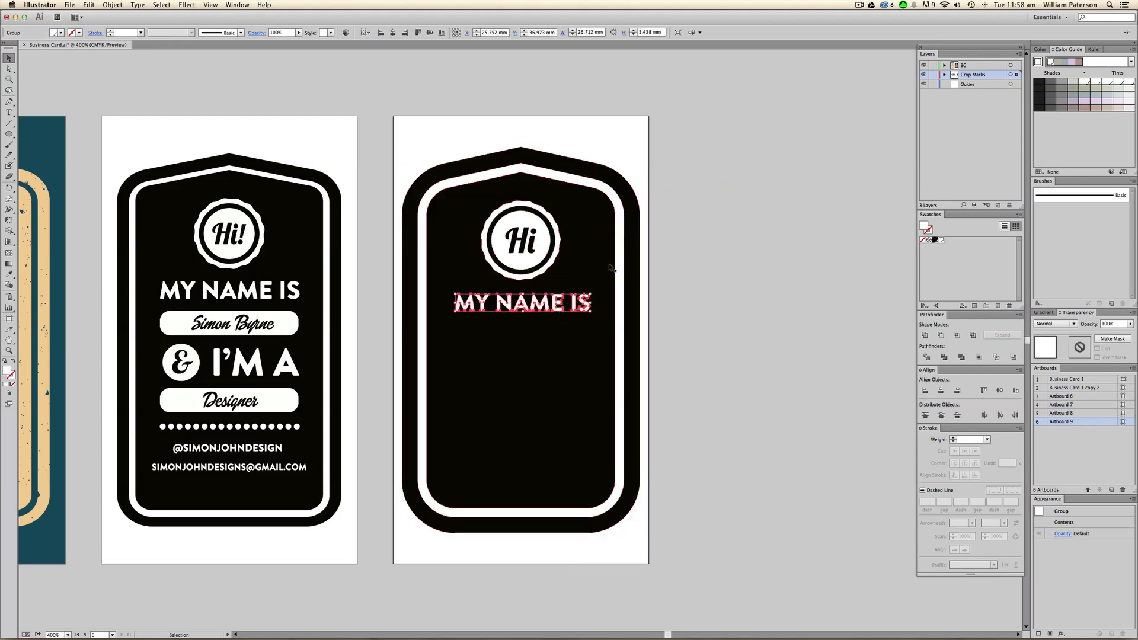
pyautogui.click(607, 239)
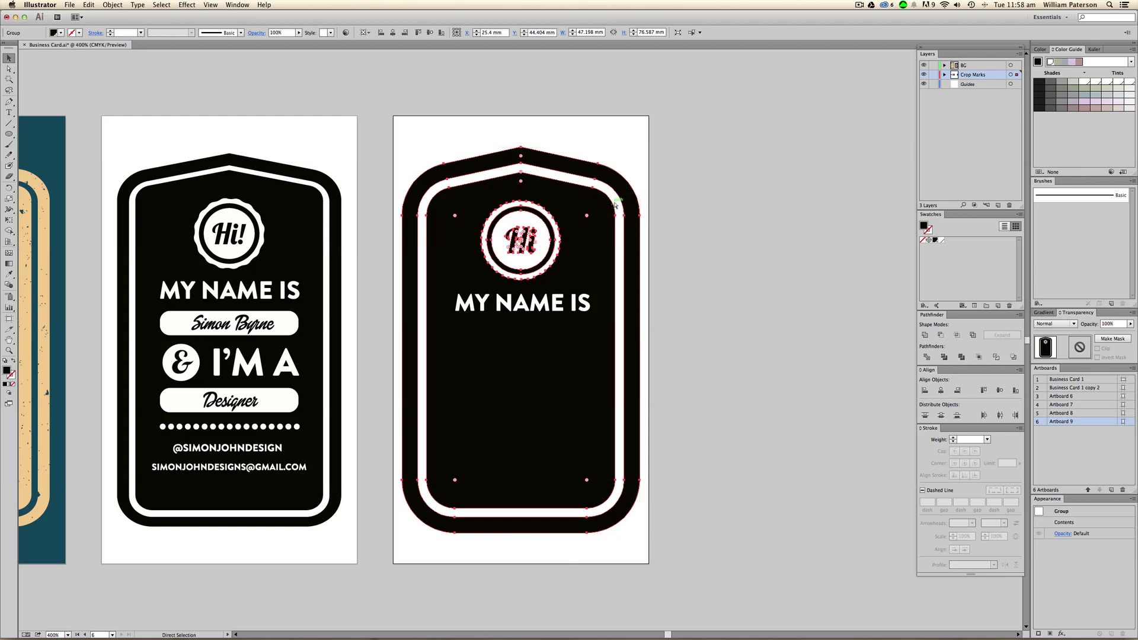
pyautogui.press('super+8')
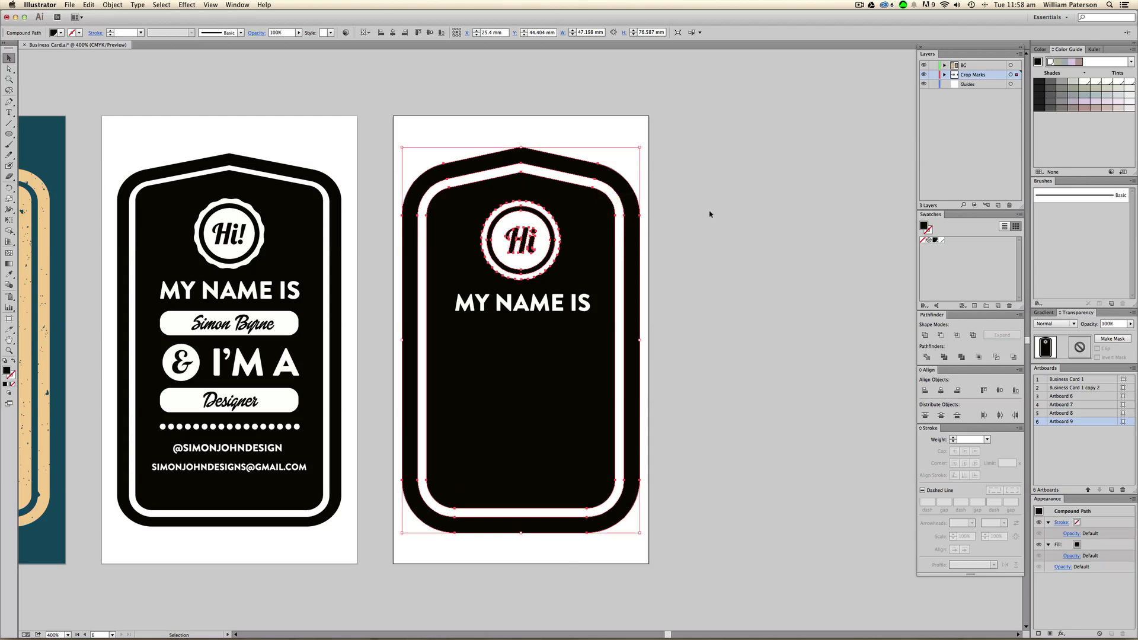
pyautogui.click(711, 214)
# Step: Try subtracting the "MY NAME IS" outlines from the badge background and moving it aside, and undo both changes
pyautogui.click(594, 275)
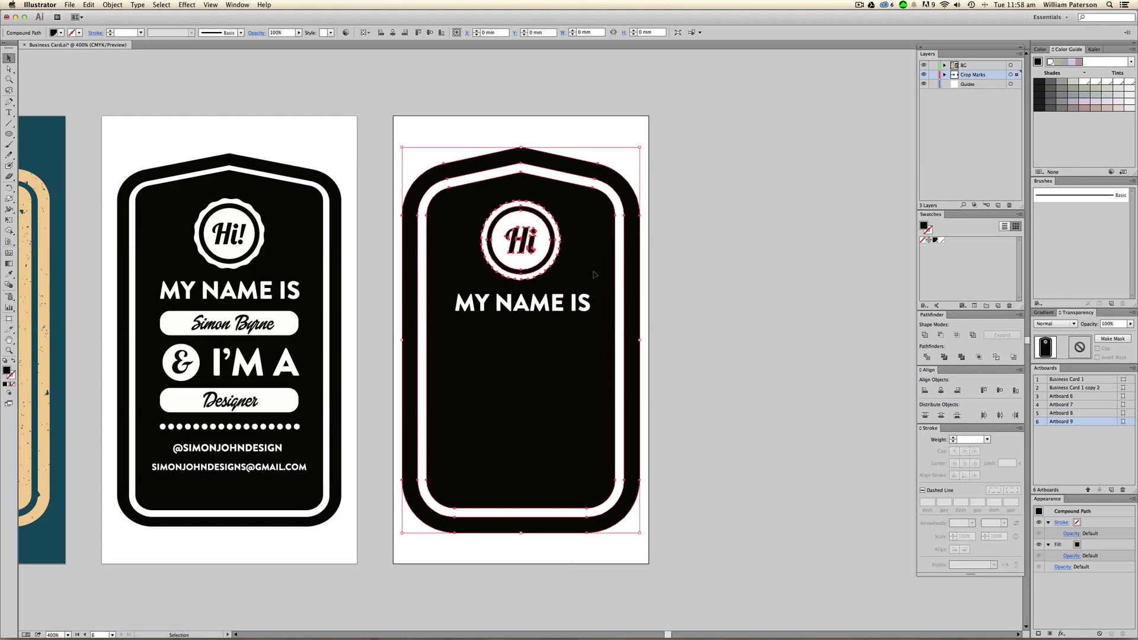
pyautogui.keyDown('shift'); pyautogui.click(592, 305); pyautogui.keyUp('shift')
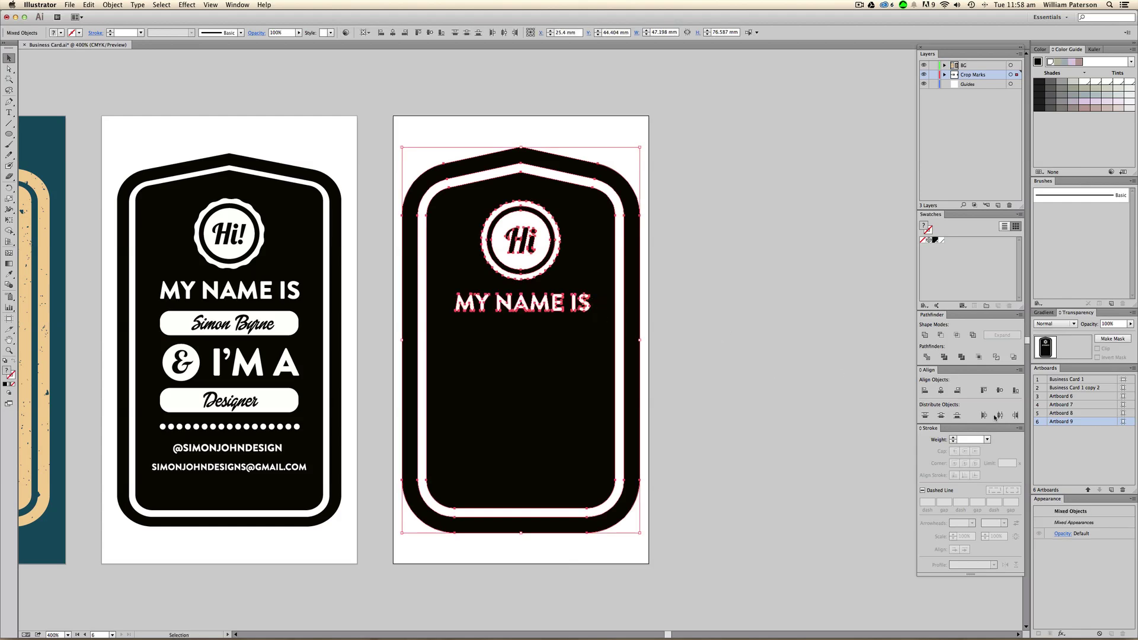
pyautogui.click(941, 335)
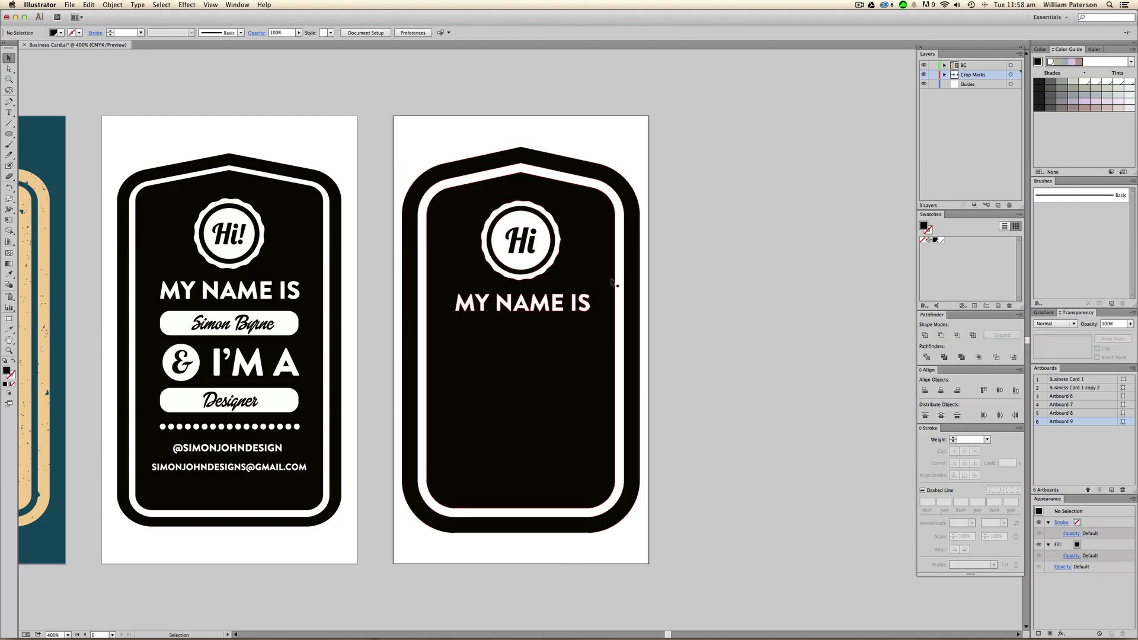
pyautogui.moveTo(614, 283); pyautogui.dragTo(837, 298)
pyautogui.press('super+z')
pyautogui.press('super+z')
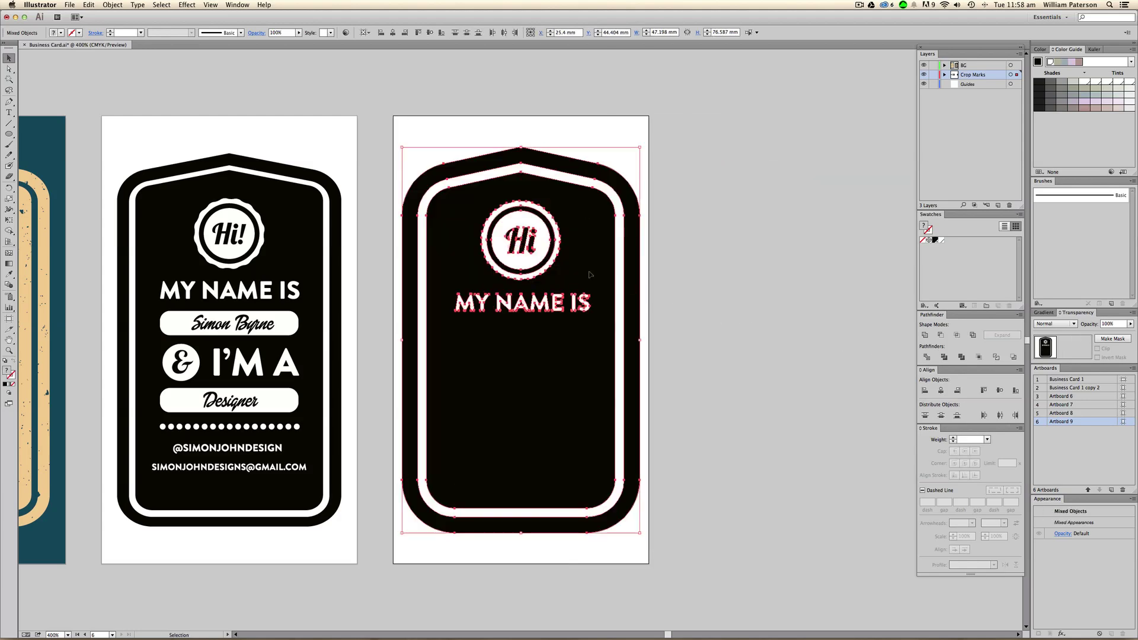
# Step: Move the badge background and "MY NAME IS" outlines off the artboard and subtract the lettering with Minus Front
pyautogui.moveTo(590, 274); pyautogui.dragTo(826, 297)
pyautogui.click(941, 335)
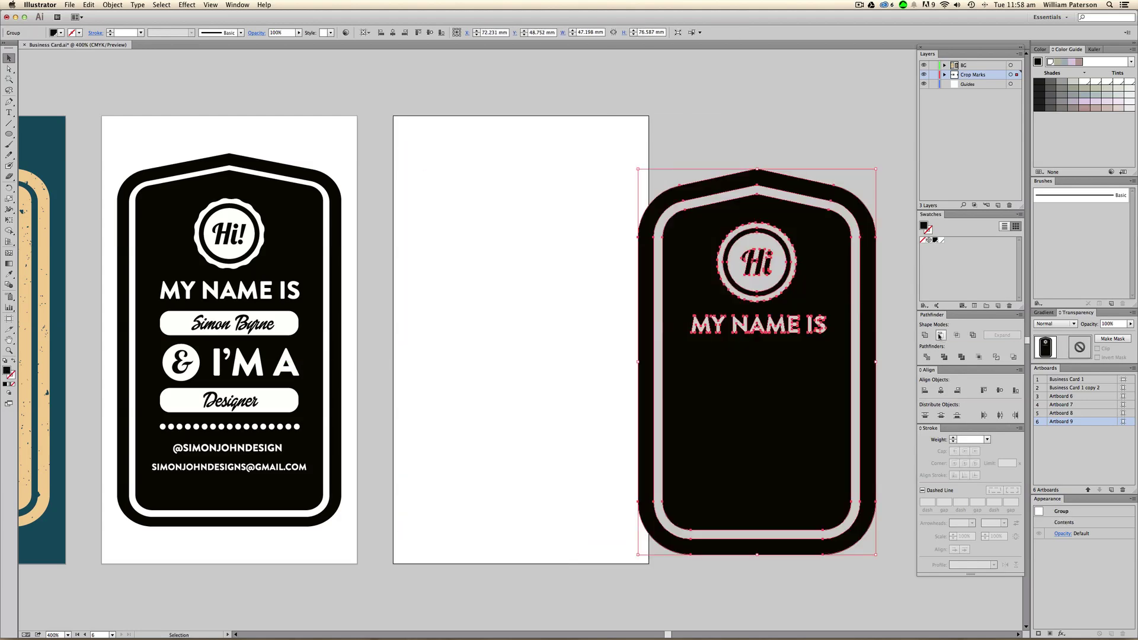
pyautogui.click(874, 344)
# Step: Move the badge with its knocked-out seal and lettering back onto the artboard, centred horizontally
pyautogui.moveTo(818, 327); pyautogui.dragTo(872, 229)
pyautogui.moveTo(716, 329); pyautogui.dragTo(508, 376)
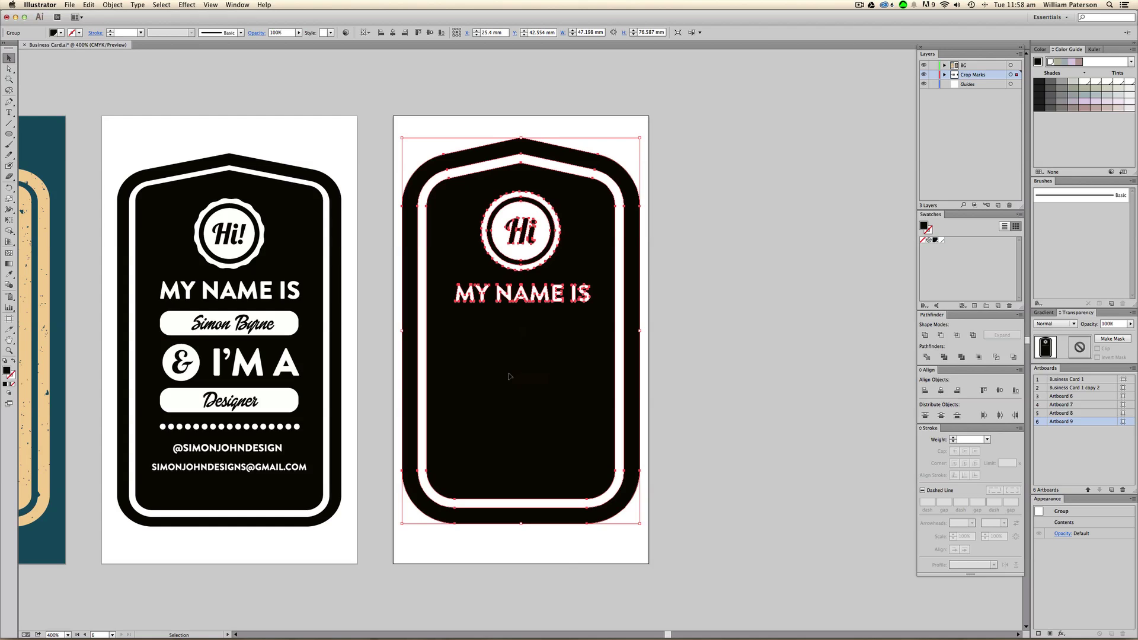
pyautogui.click(714, 315)
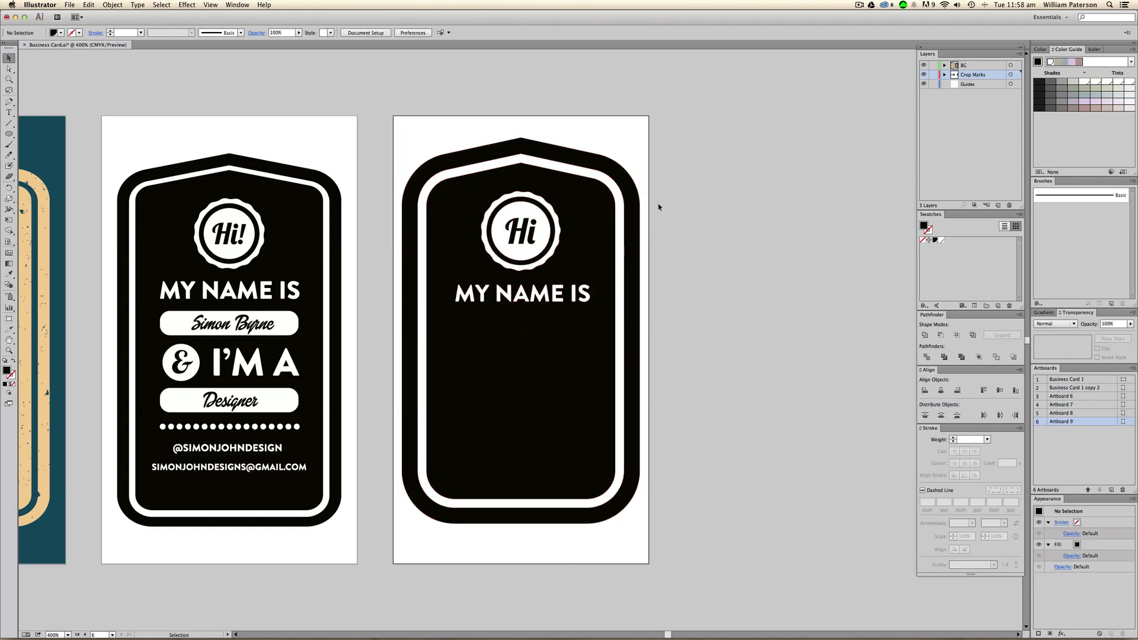
# Step: Scale the whole badge down proportionally from its centre and nudge it slightly downward on the artboard
pyautogui.click(619, 187)
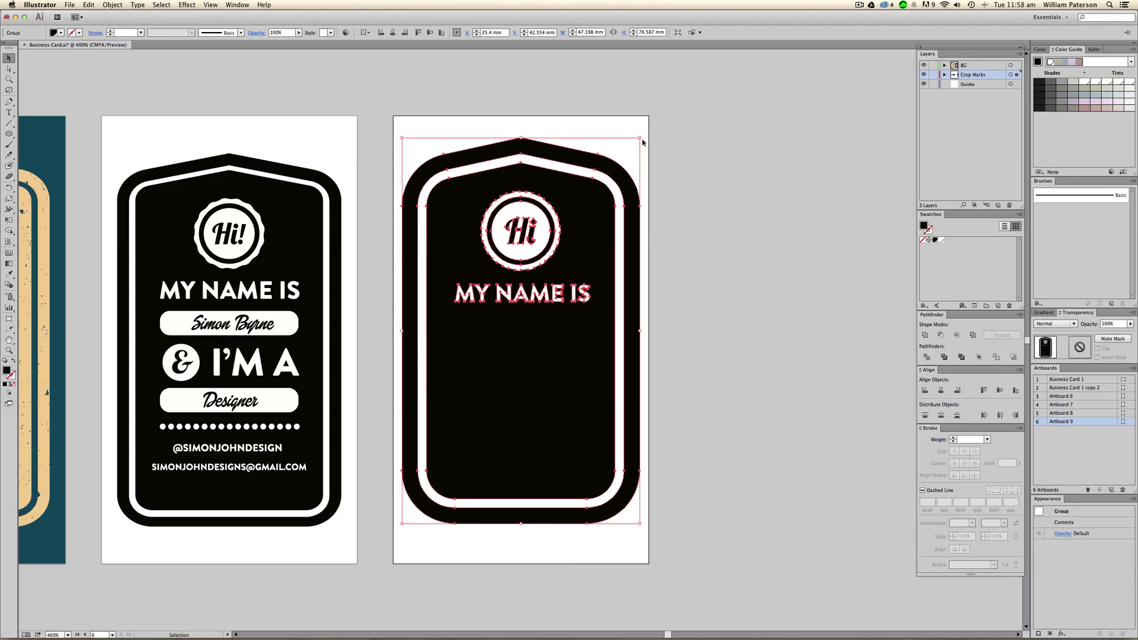
pyautogui.moveTo(643, 142); pyautogui.dragTo(574, 266)
pyautogui.press('Down')
pyautogui.press('Down')
pyautogui.click(745, 274)
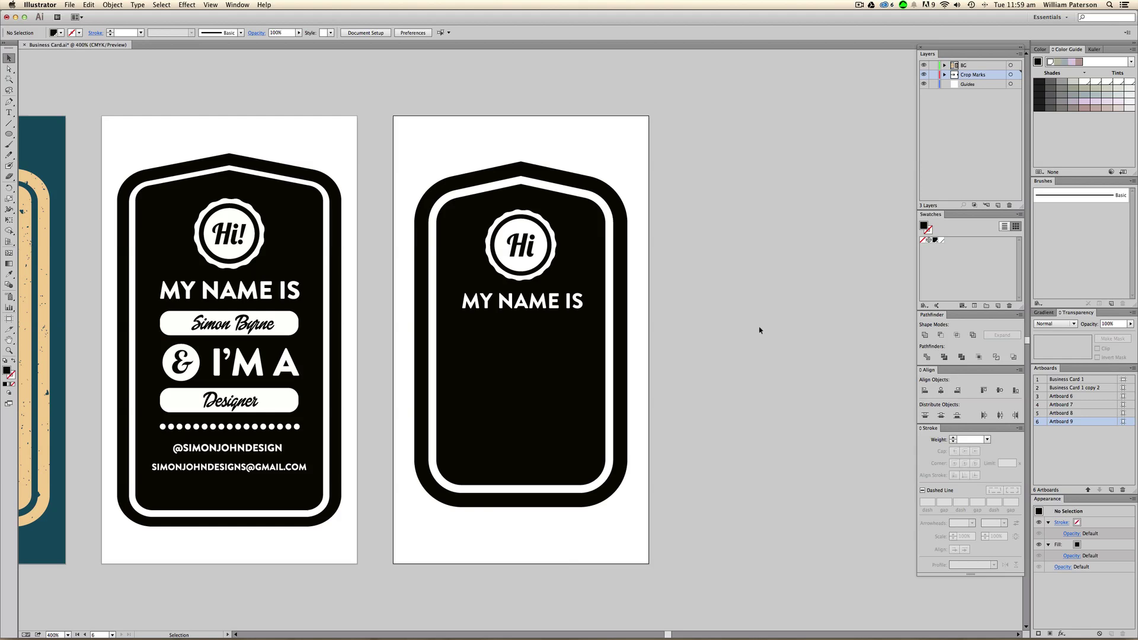
pyautogui.moveTo(657, 305); pyautogui.dragTo(559, 335)
pyautogui.click(677, 340)
pyautogui.click(531, 330)
pyautogui.click(702, 368)
pyautogui.moveTo(696, 372); pyautogui.dragTo(548, 224)
pyautogui.click(742, 273)
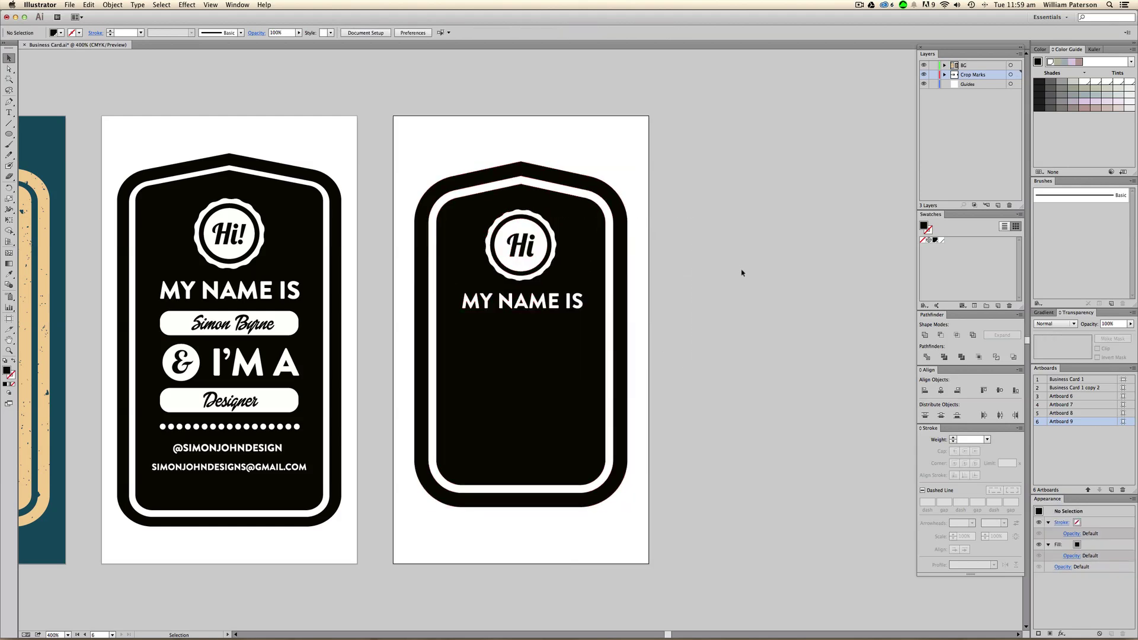